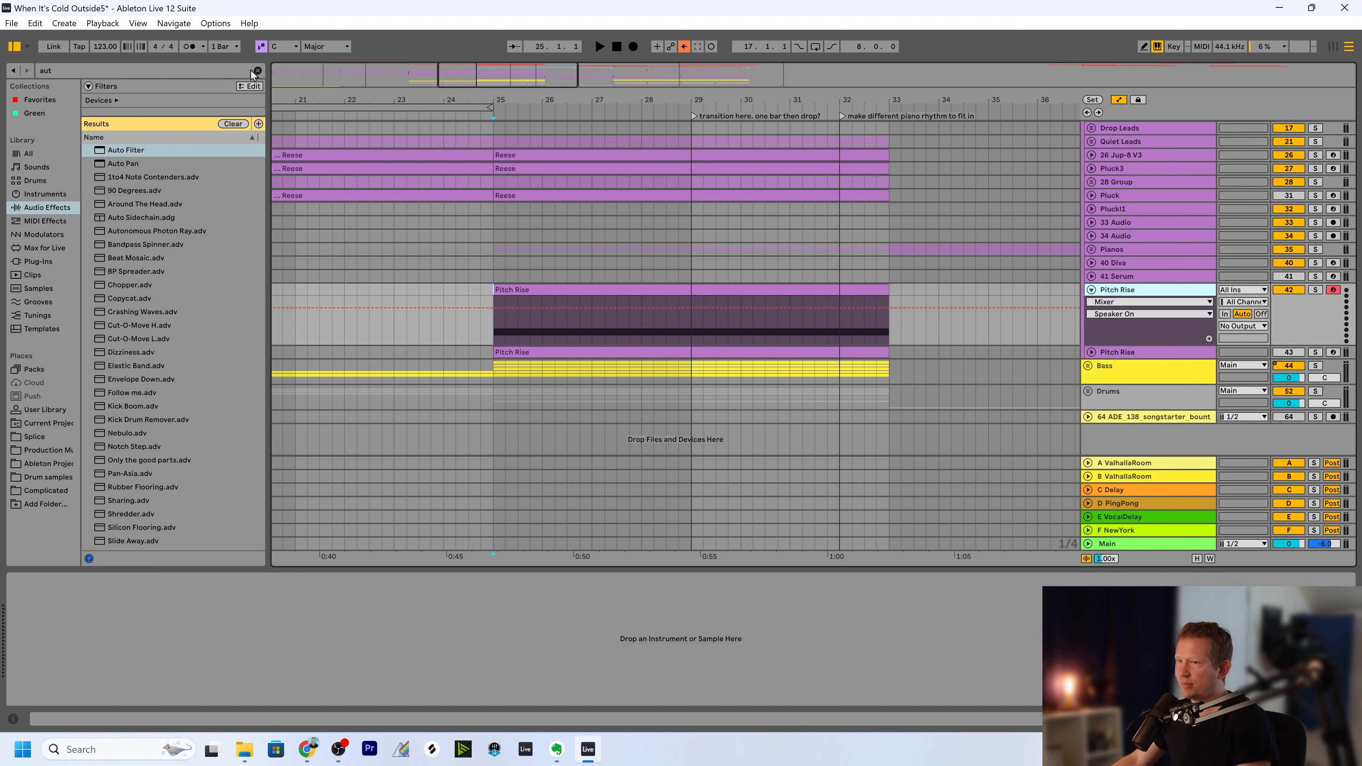
Find Sylenth1 among the plug-ins by searching for "syl" and load it onto the Pitch Rise track.
click(79, 70)
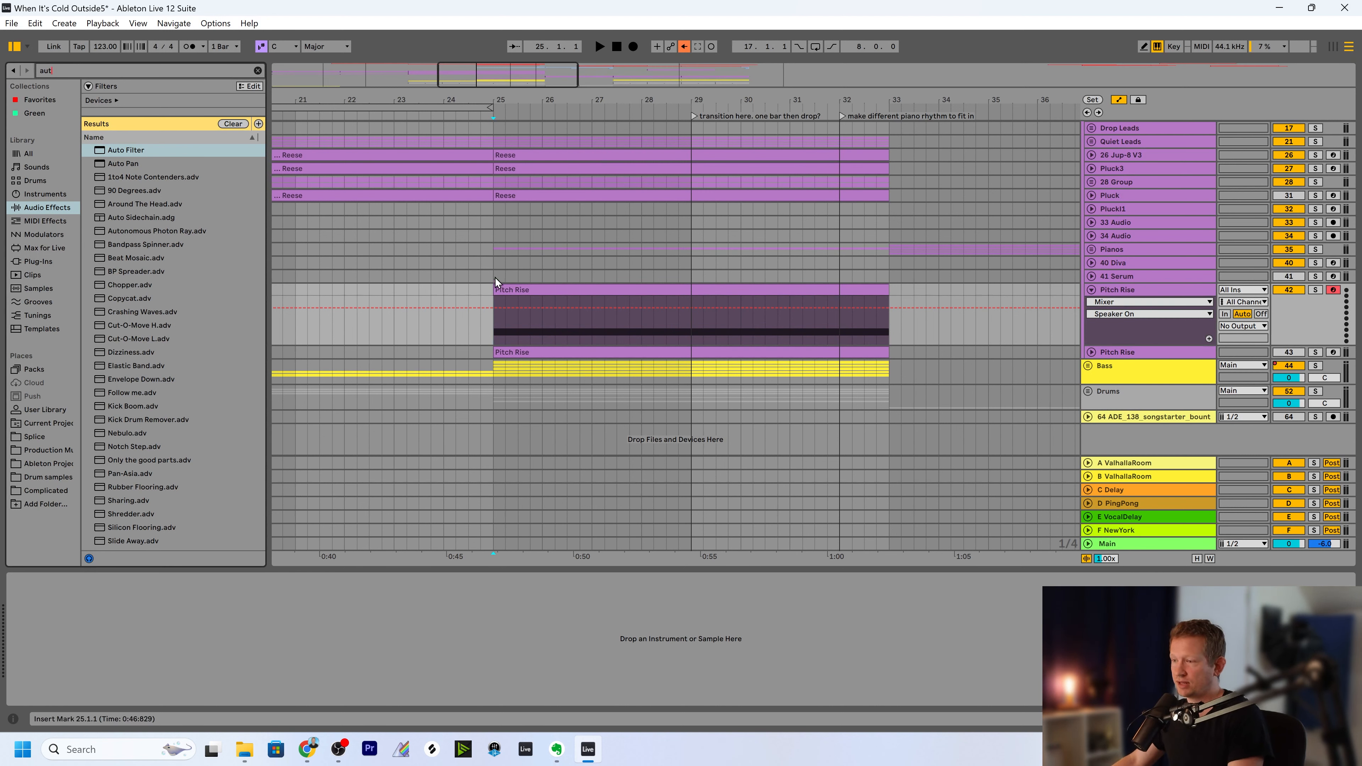
click(1115, 293)
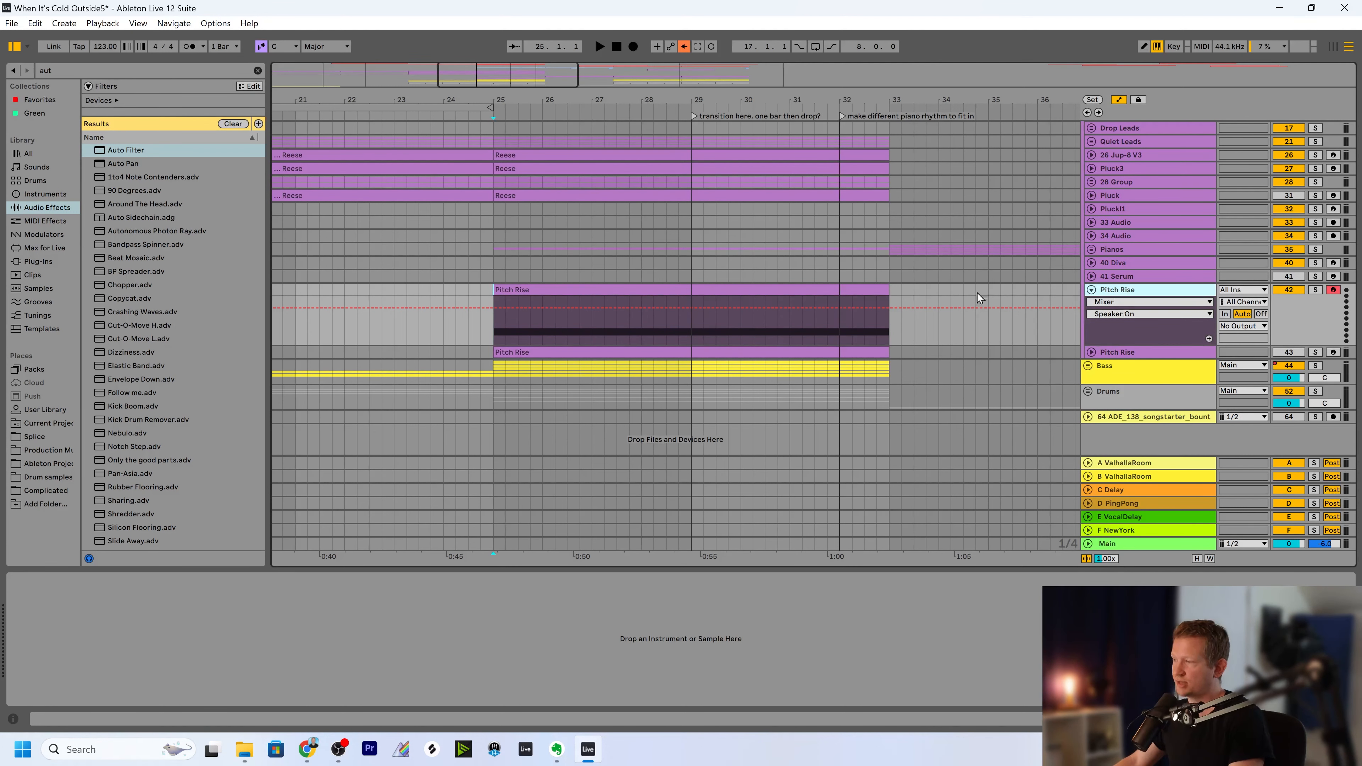
key(ctrl+f)
text(syl)
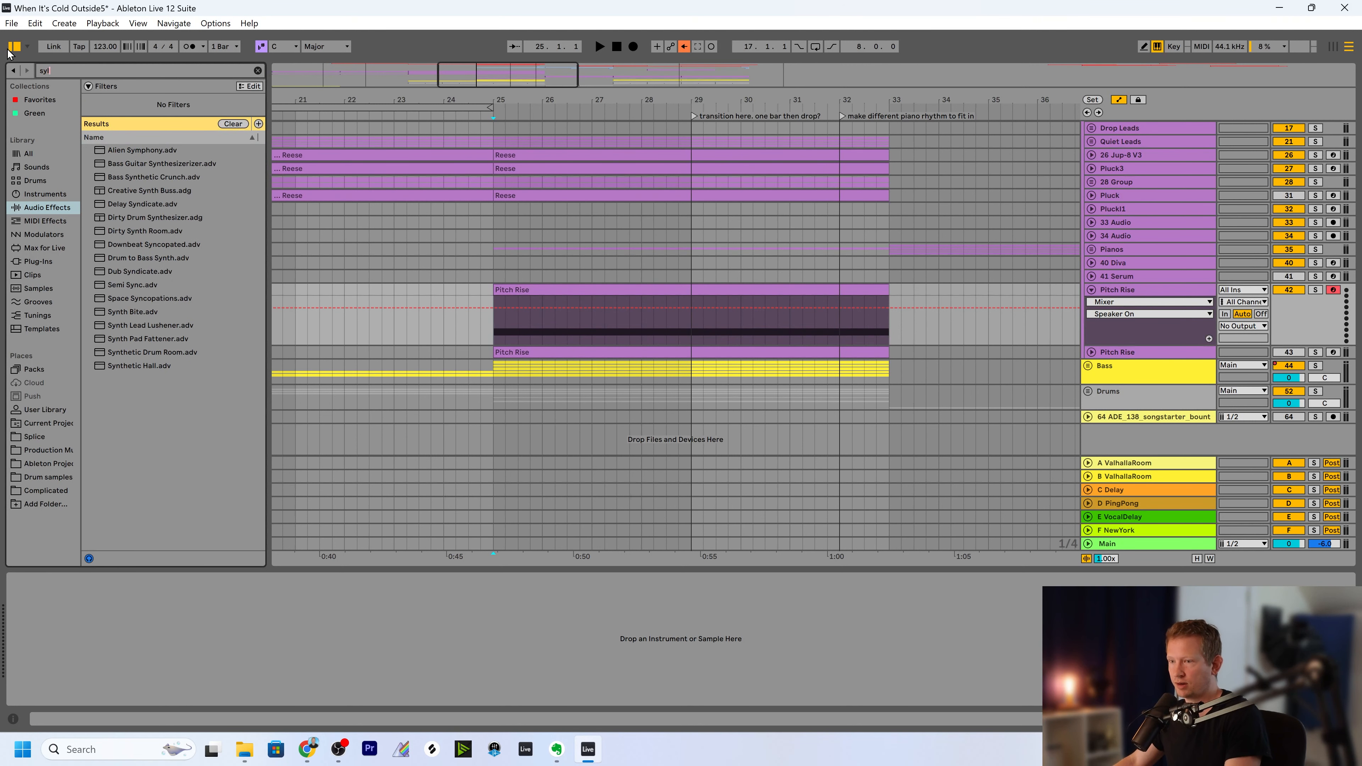
click(48, 263)
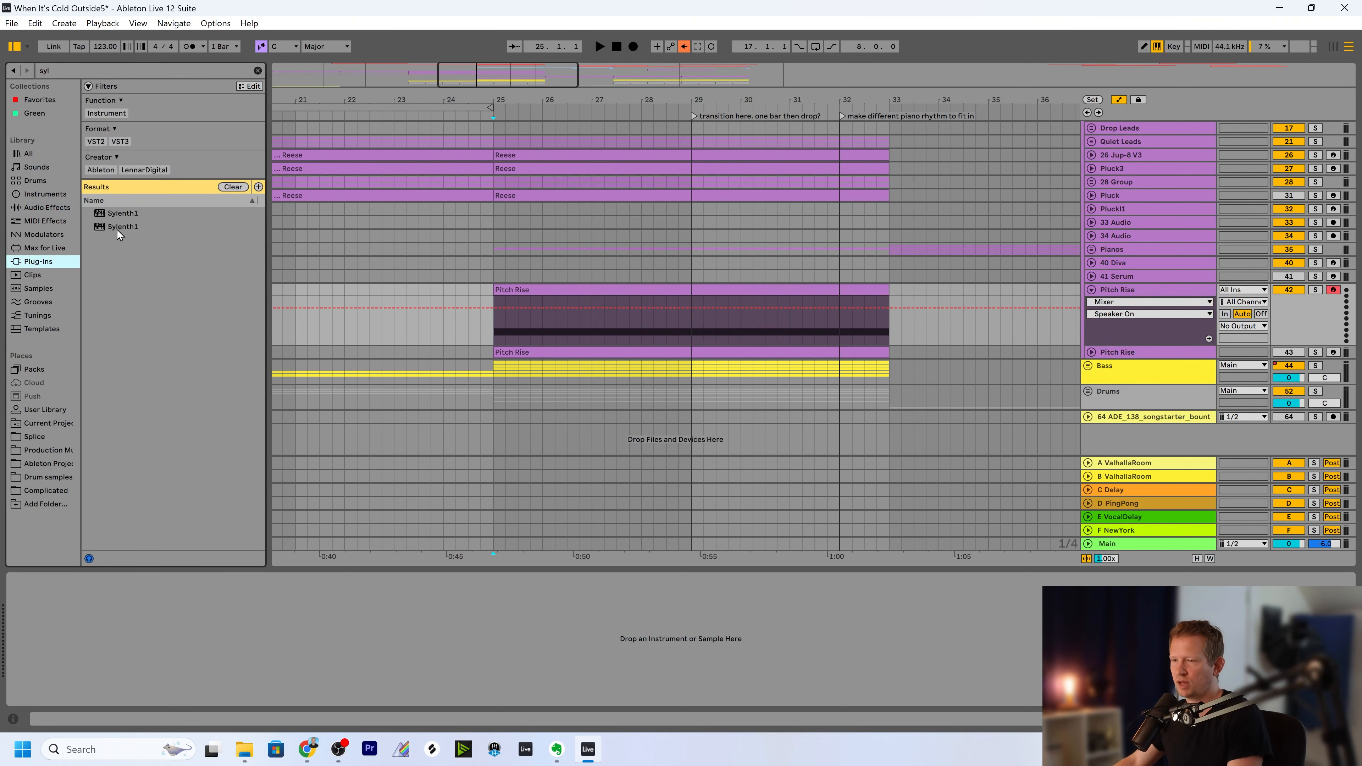
click(120, 214)
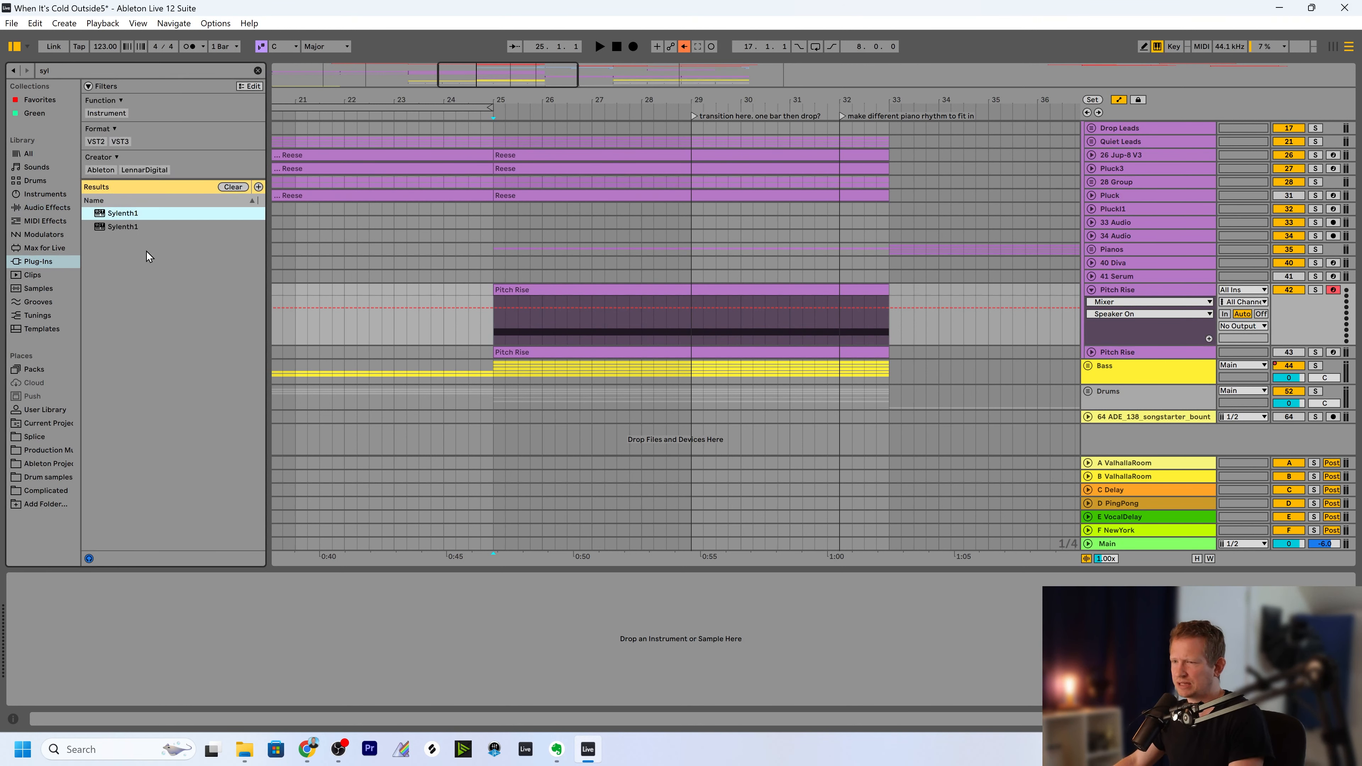
drag(122, 213, 503, 322)
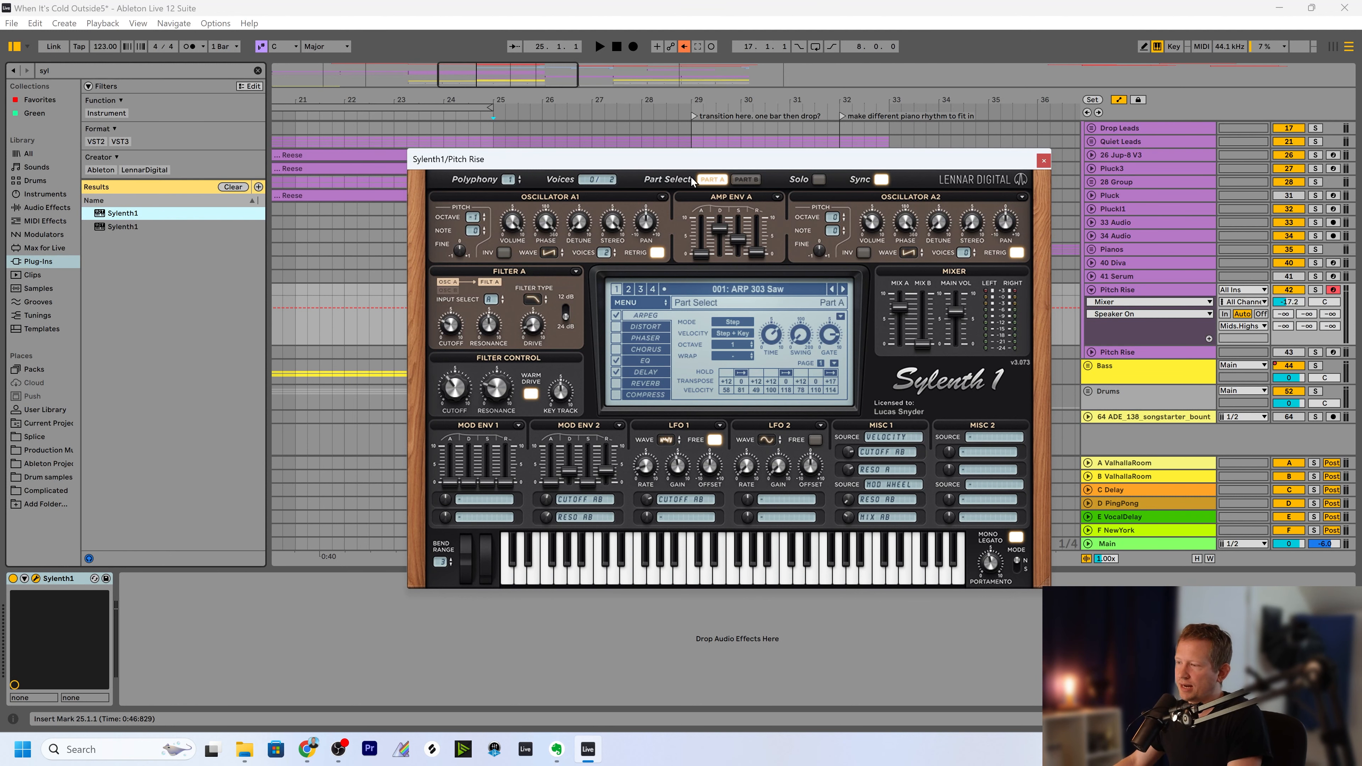
Load the preset 107: PD SoftString in Sylenth1.
drag(705, 159, 691, 157)
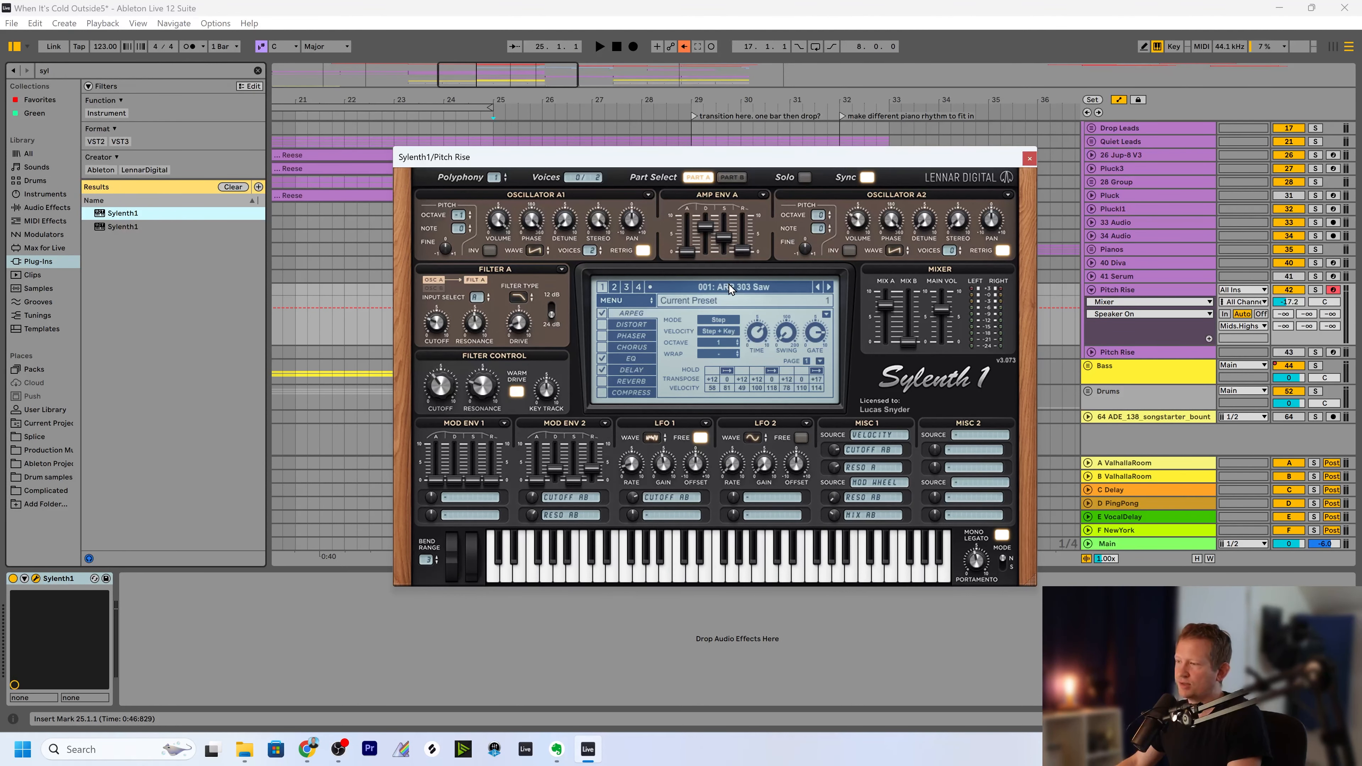
click(731, 288)
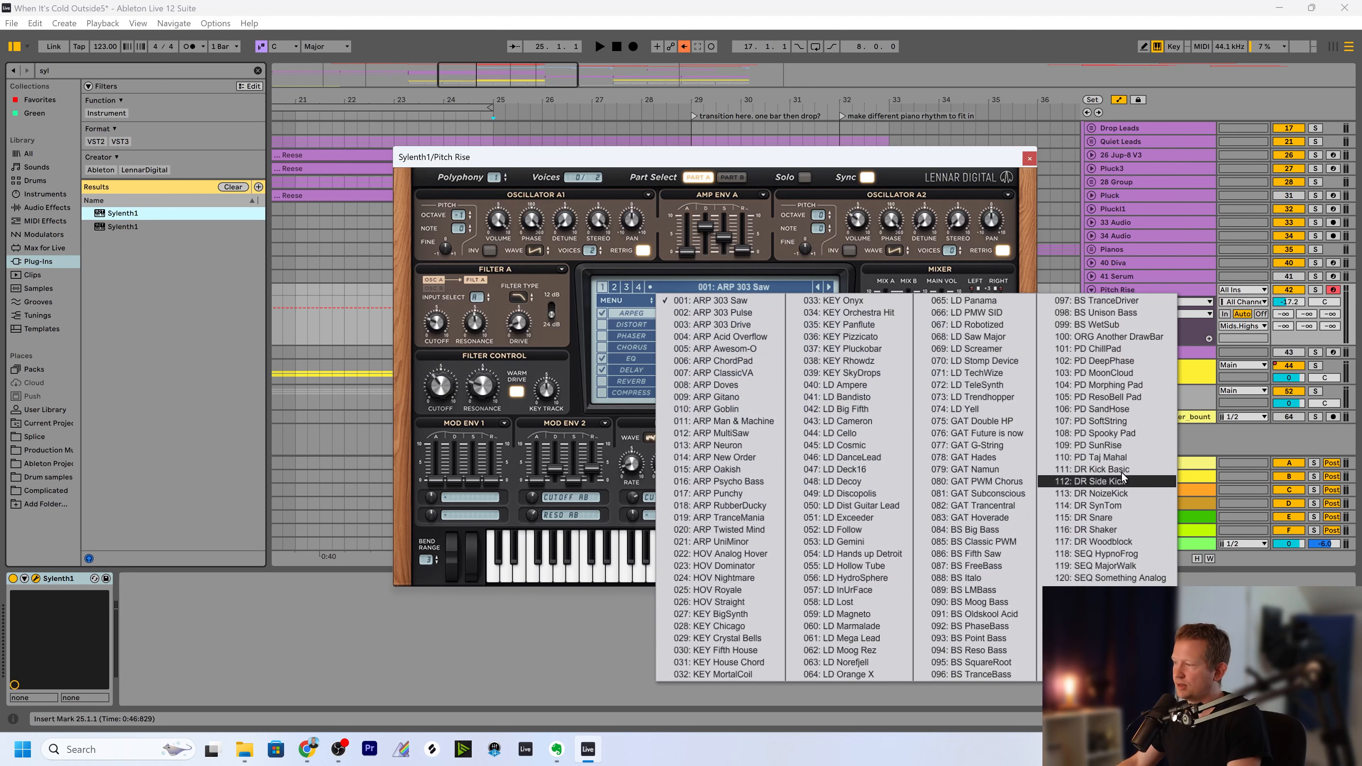
click(1108, 422)
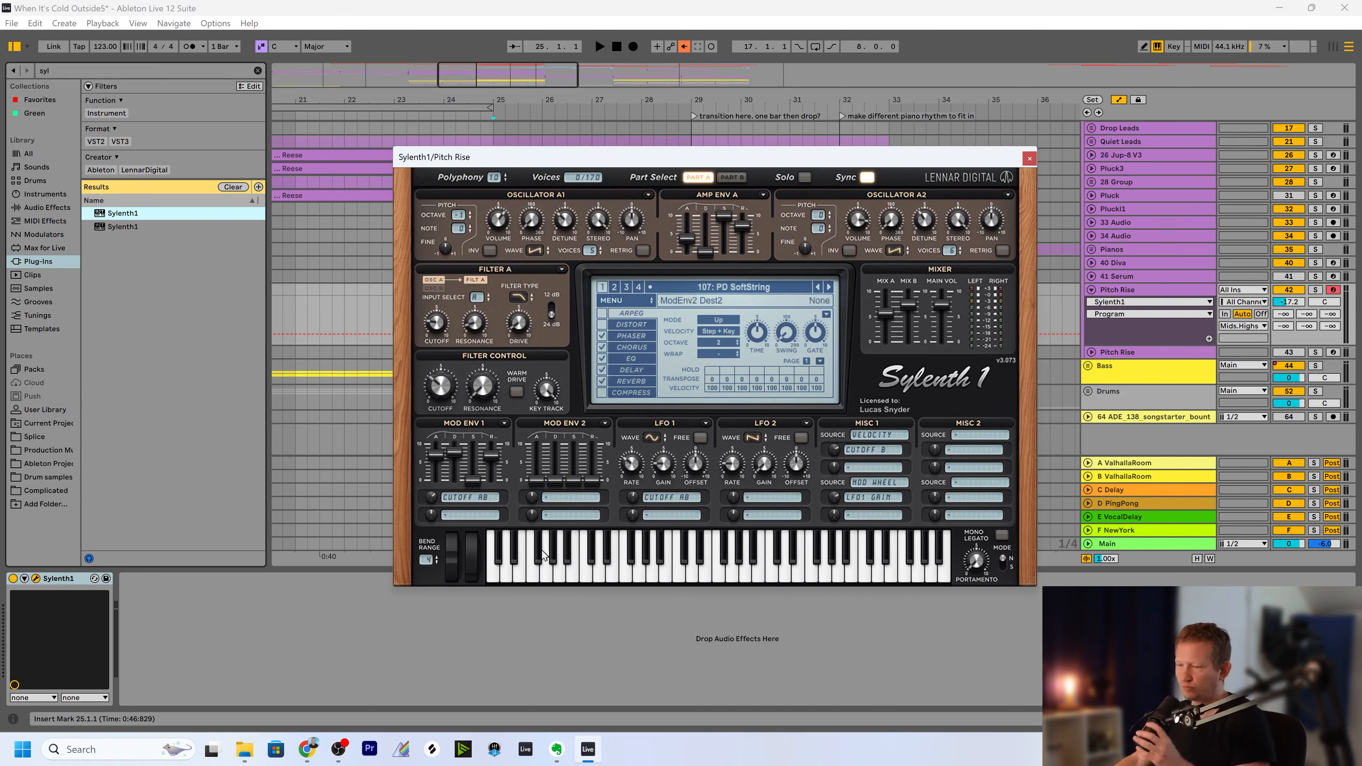
Set Sylenth1's bend range to 24, bring up the pitch bend as the track's automation parameter, and close the plug-in window.
drag(425, 560, 429, 504)
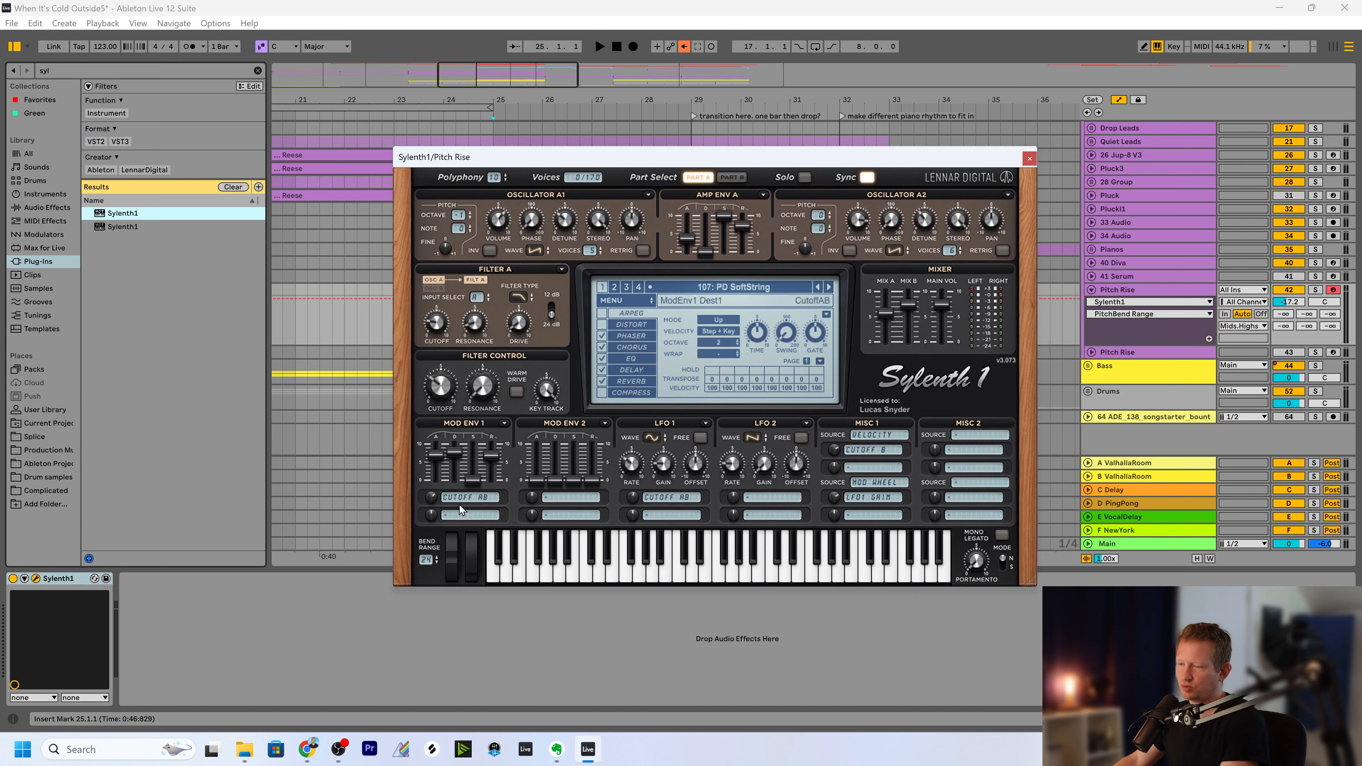
drag(601, 161, 793, 139)
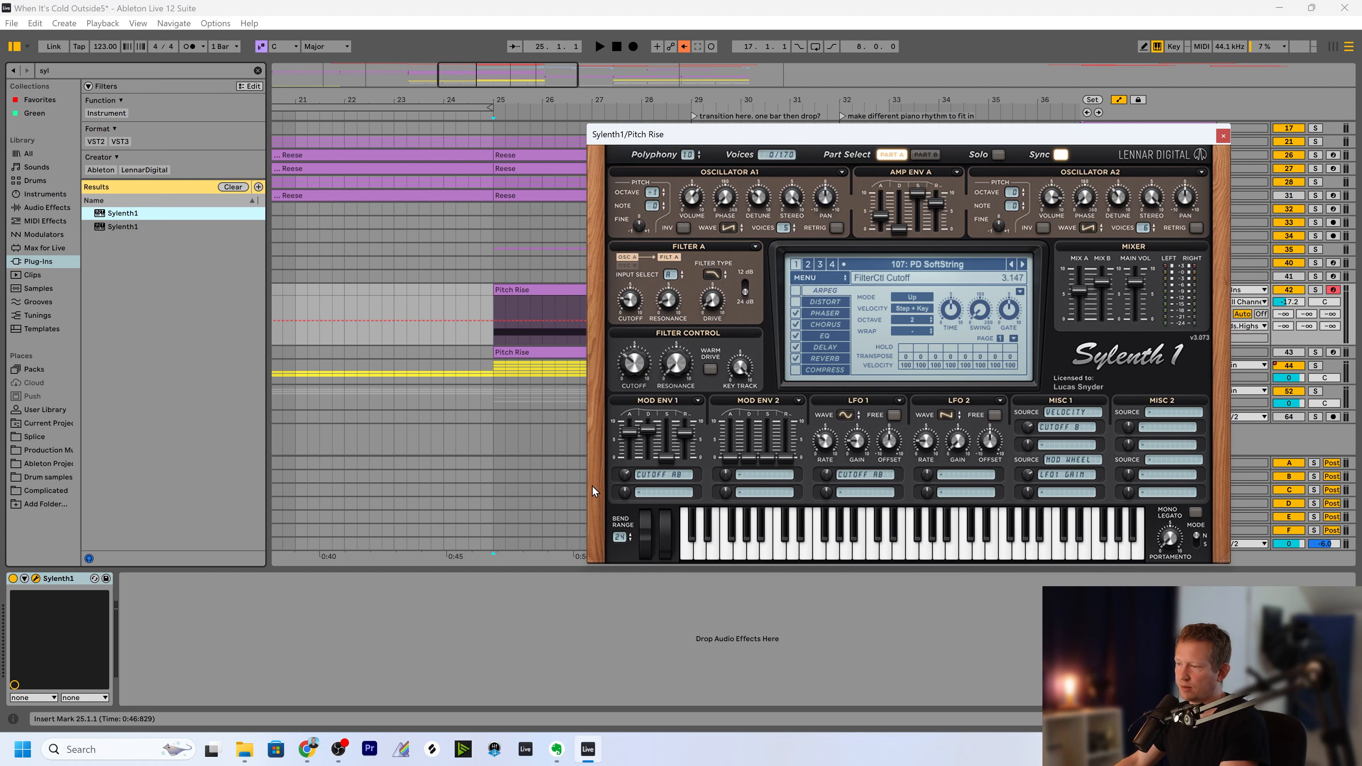
mouse_move(645, 541)
mouse_down()
mouse_move(646, 513)
mouse_move(645, 525)
mouse_up()
click(1223, 136)
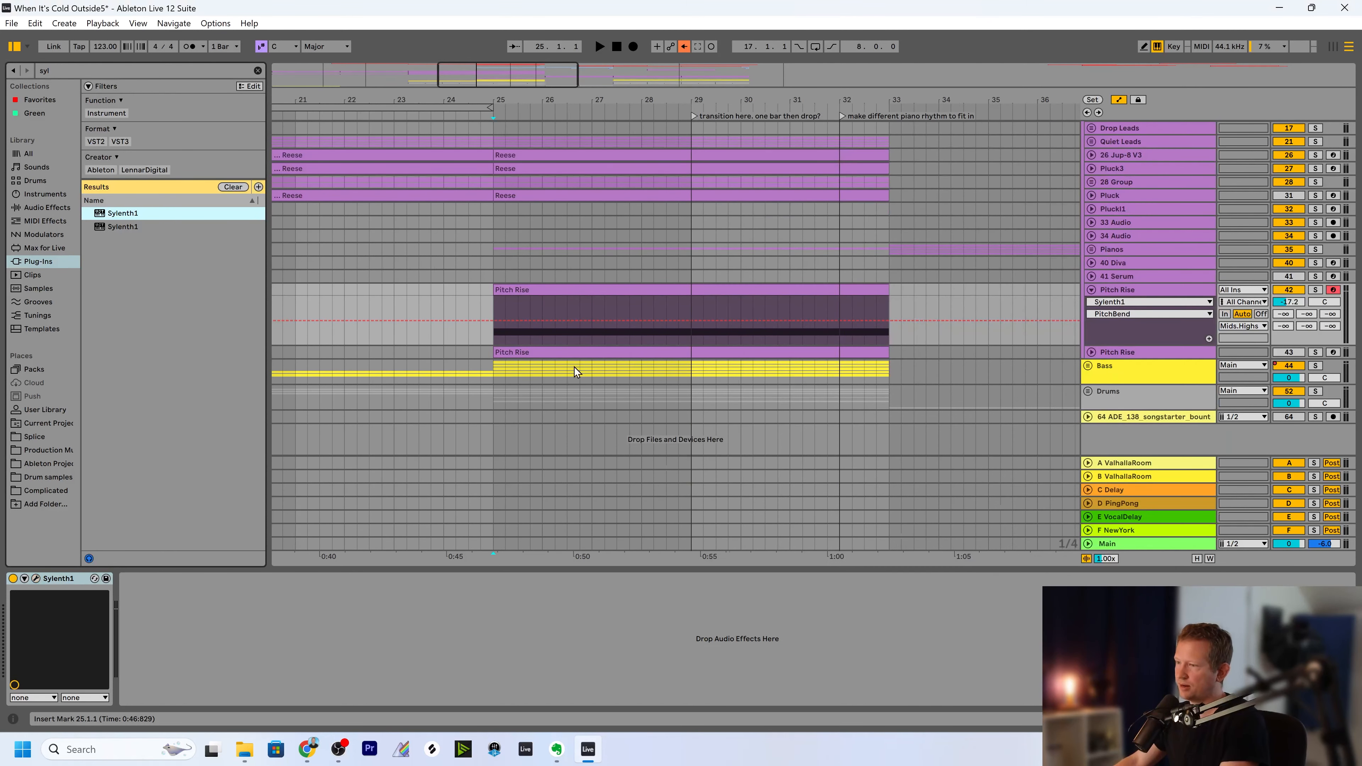
Draw PitchBend automation on the Pitch Rise track, ramping from the minimum at bar 25 up to the maximum at bar 33.
click(494, 321)
drag(494, 321, 494, 344)
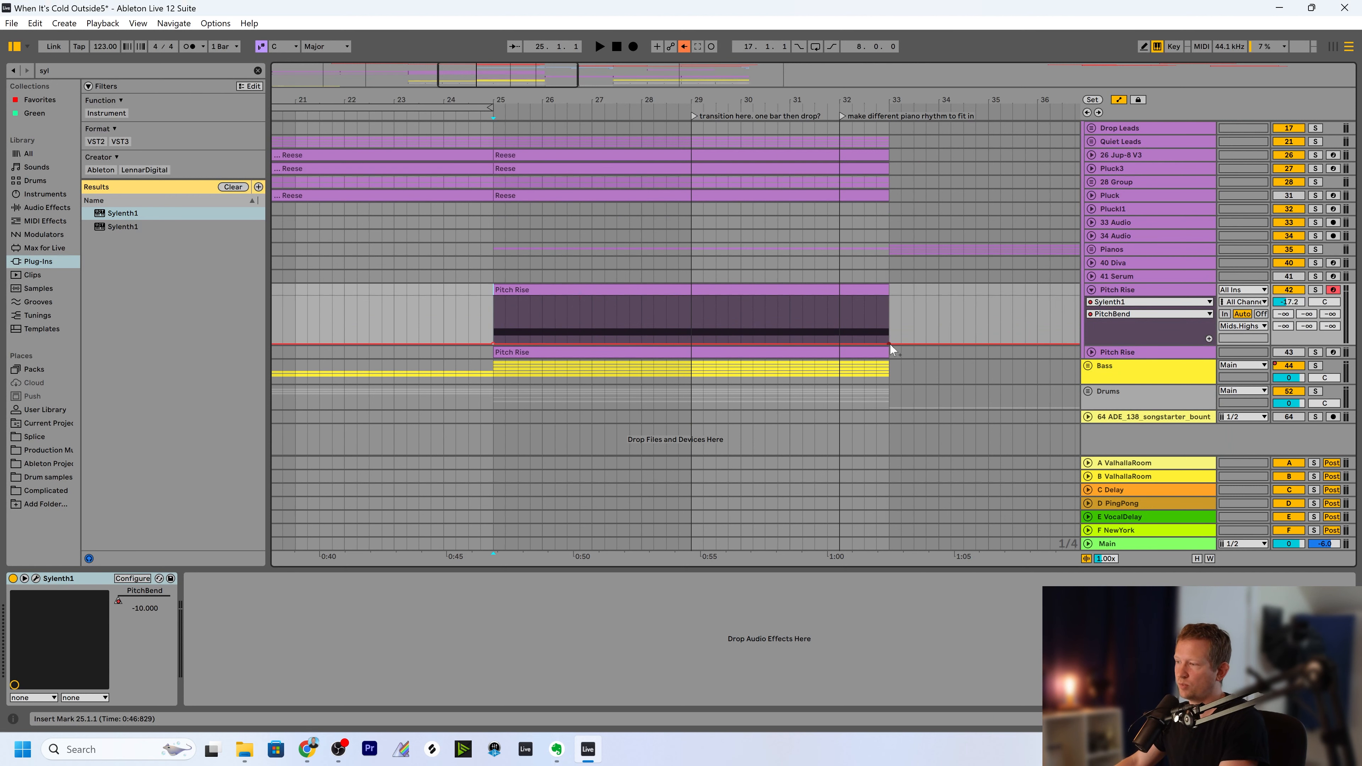
drag(889, 345, 889, 297)
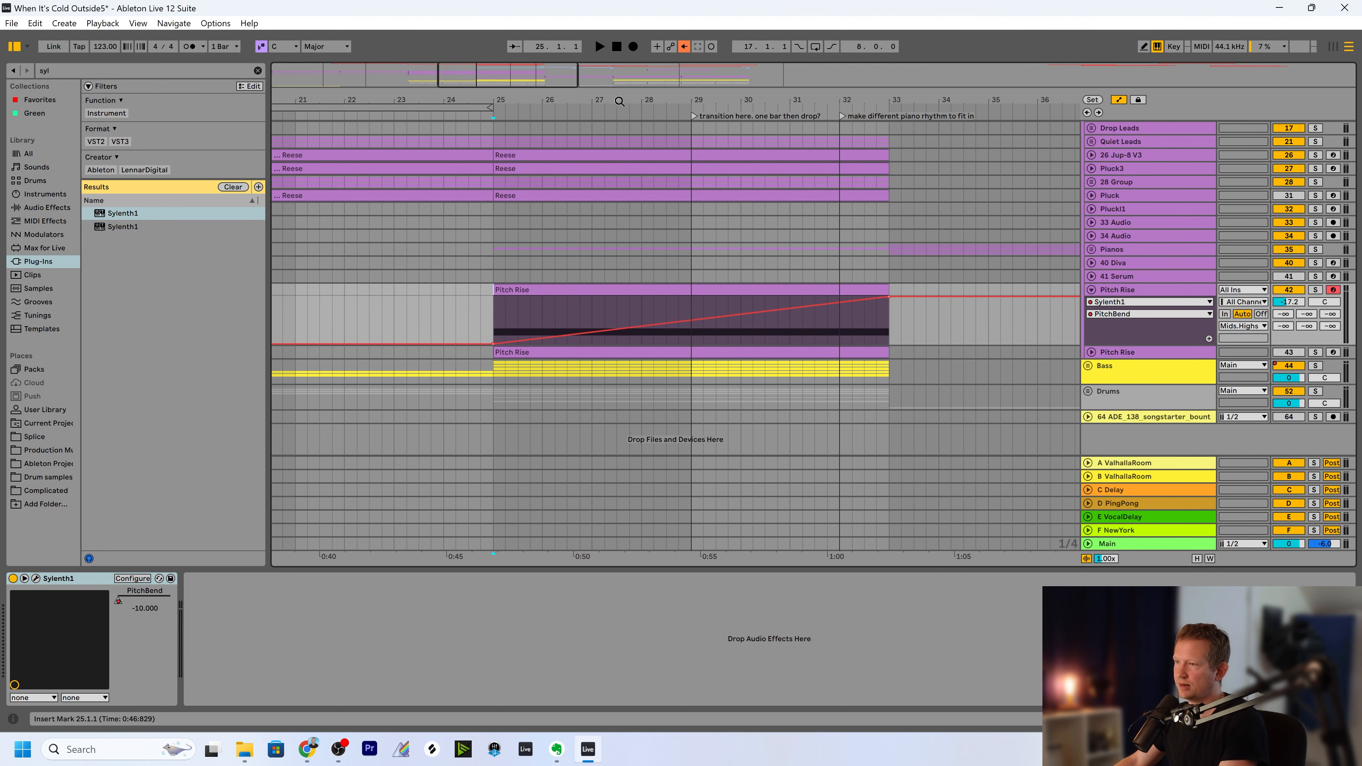
Set the Pitch Rise track's volume to -16.3 dB.
mouse_move(620, 101)
mouse_down()
mouse_move(636, 113)
mouse_move(529, 99)
mouse_move(595, 95)
mouse_up()
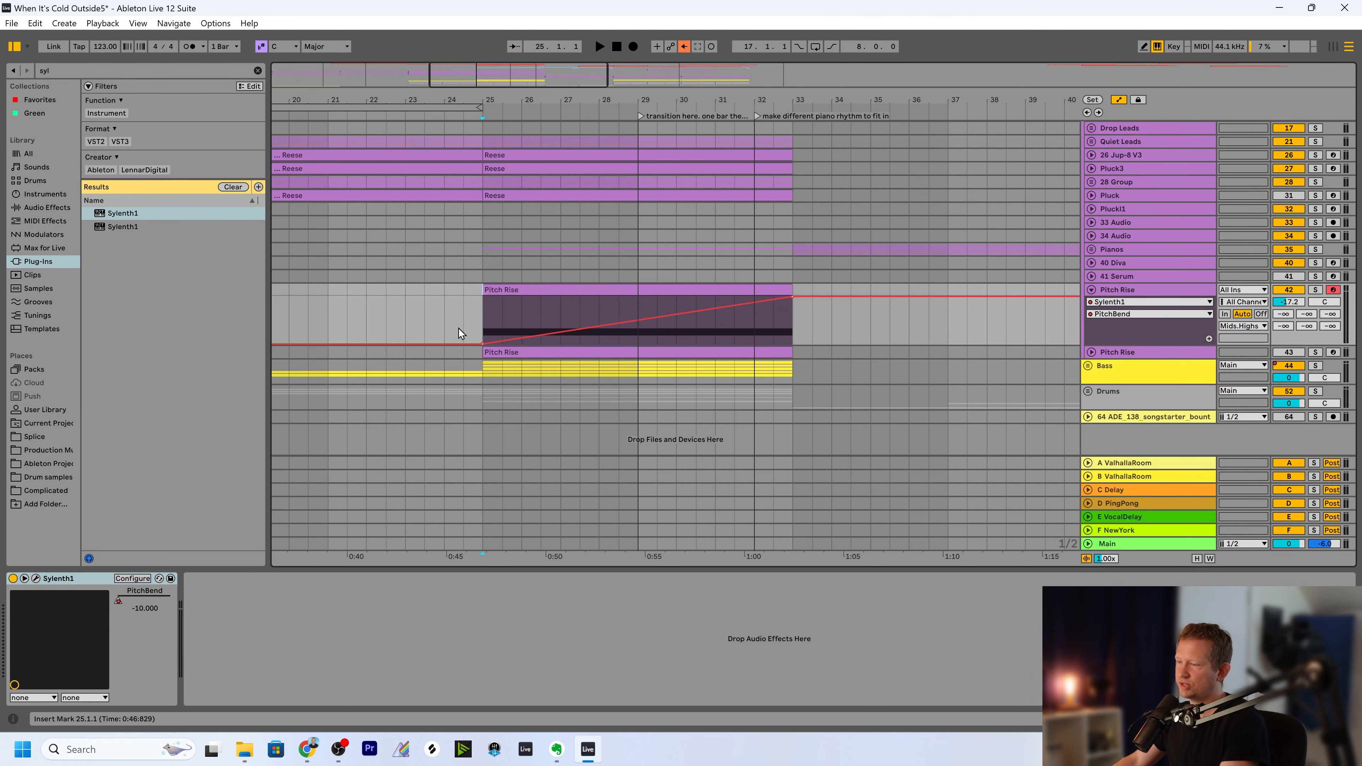
drag(502, 94, 563, 92)
drag(716, 96, 681, 99)
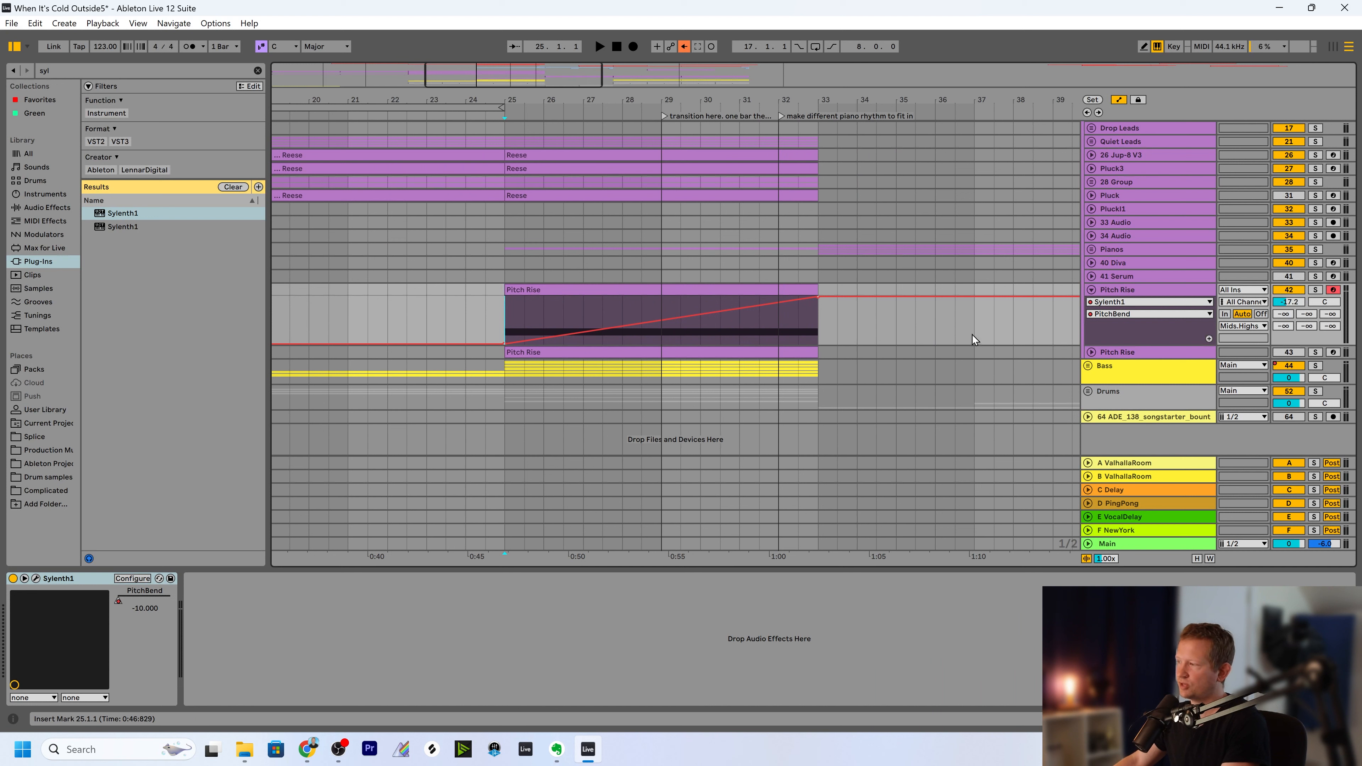
drag(1283, 304, 1282, 302)
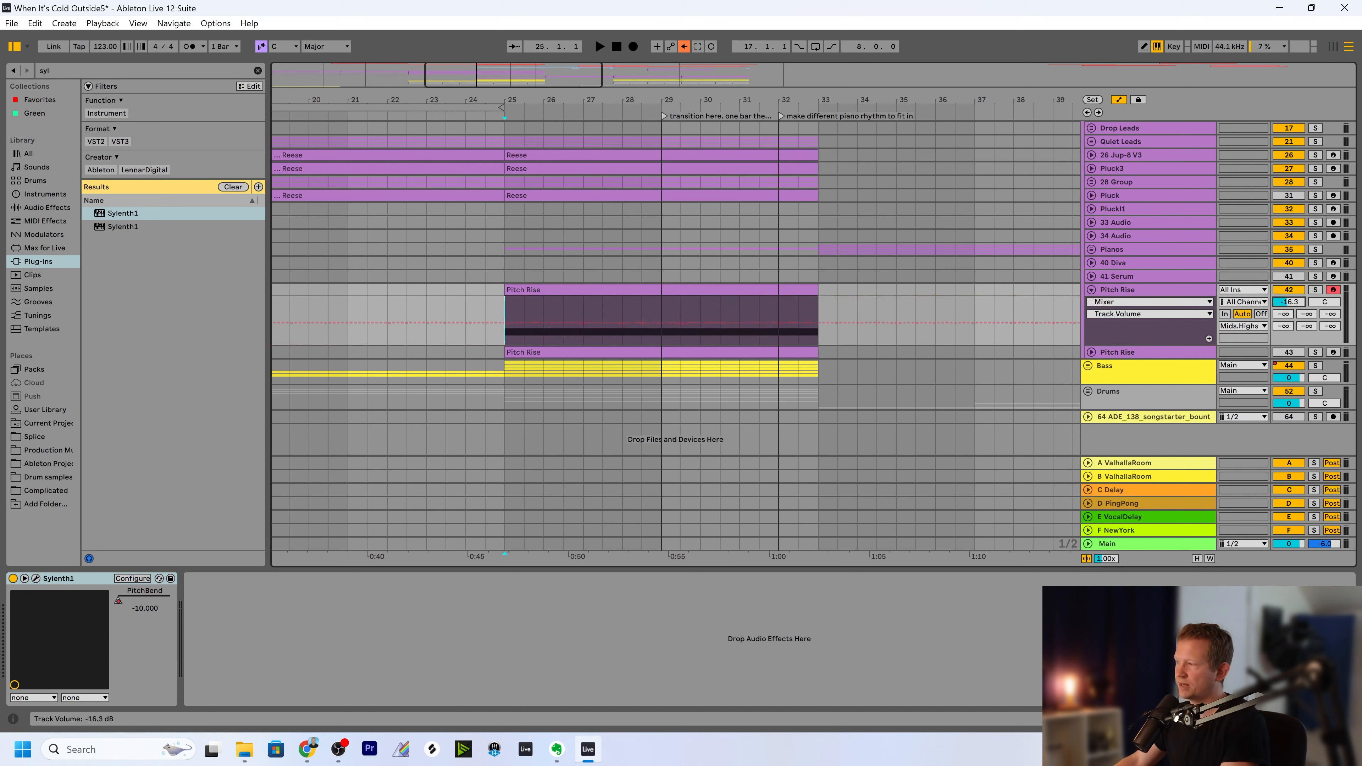
click(1023, 322)
double_click(546, 304)
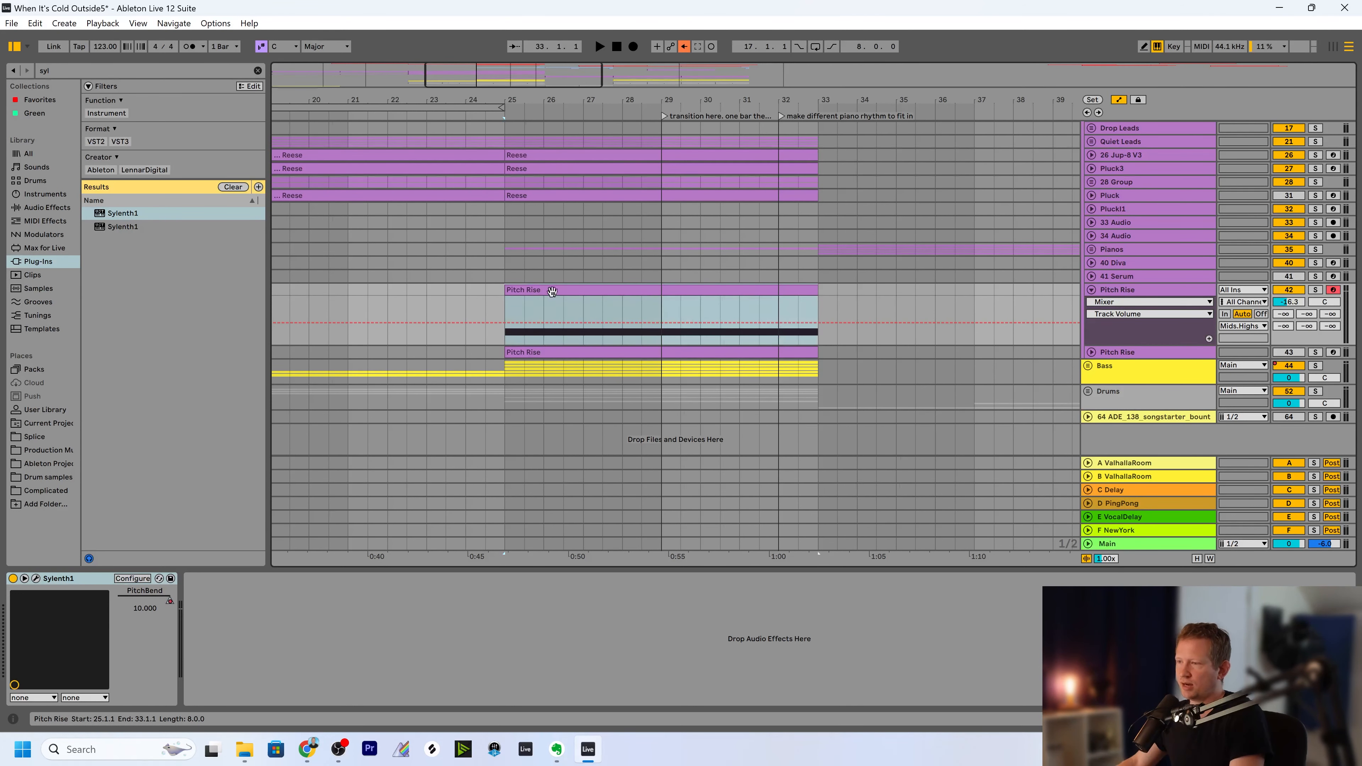
Play the arrangement from bar 25 to hear the riser in context and set the Pitch Rise track's volume to -17.6 dB.
click(530, 310)
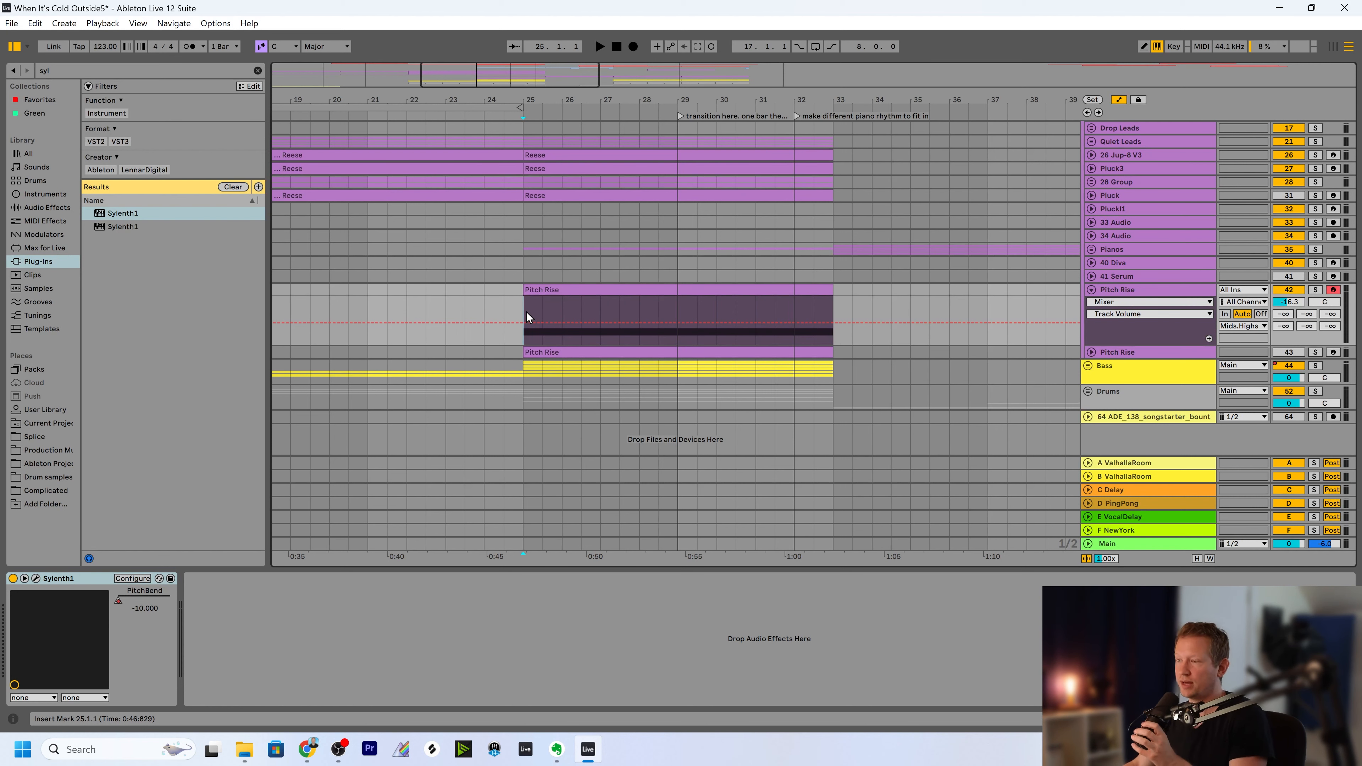
drag(517, 79, 517, 69)
key(space)
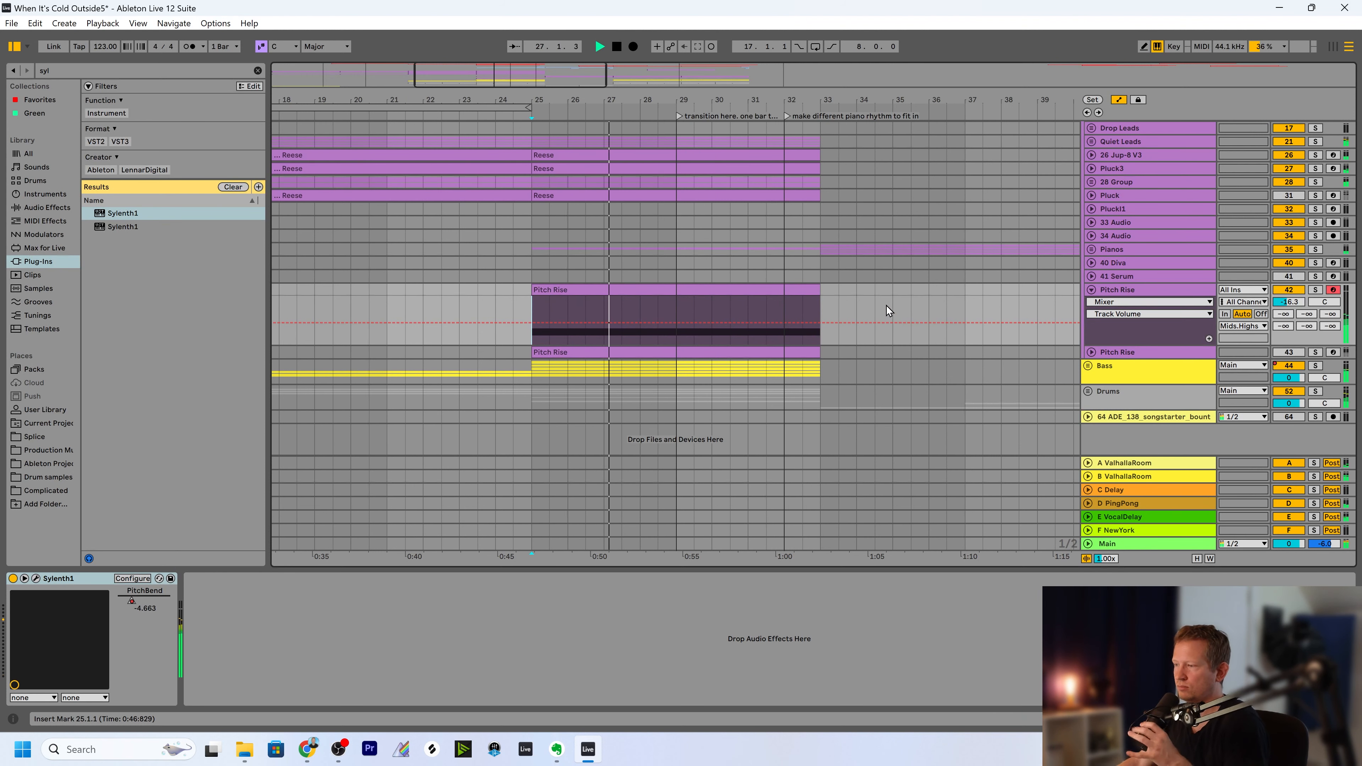
drag(520, 79, 548, 73)
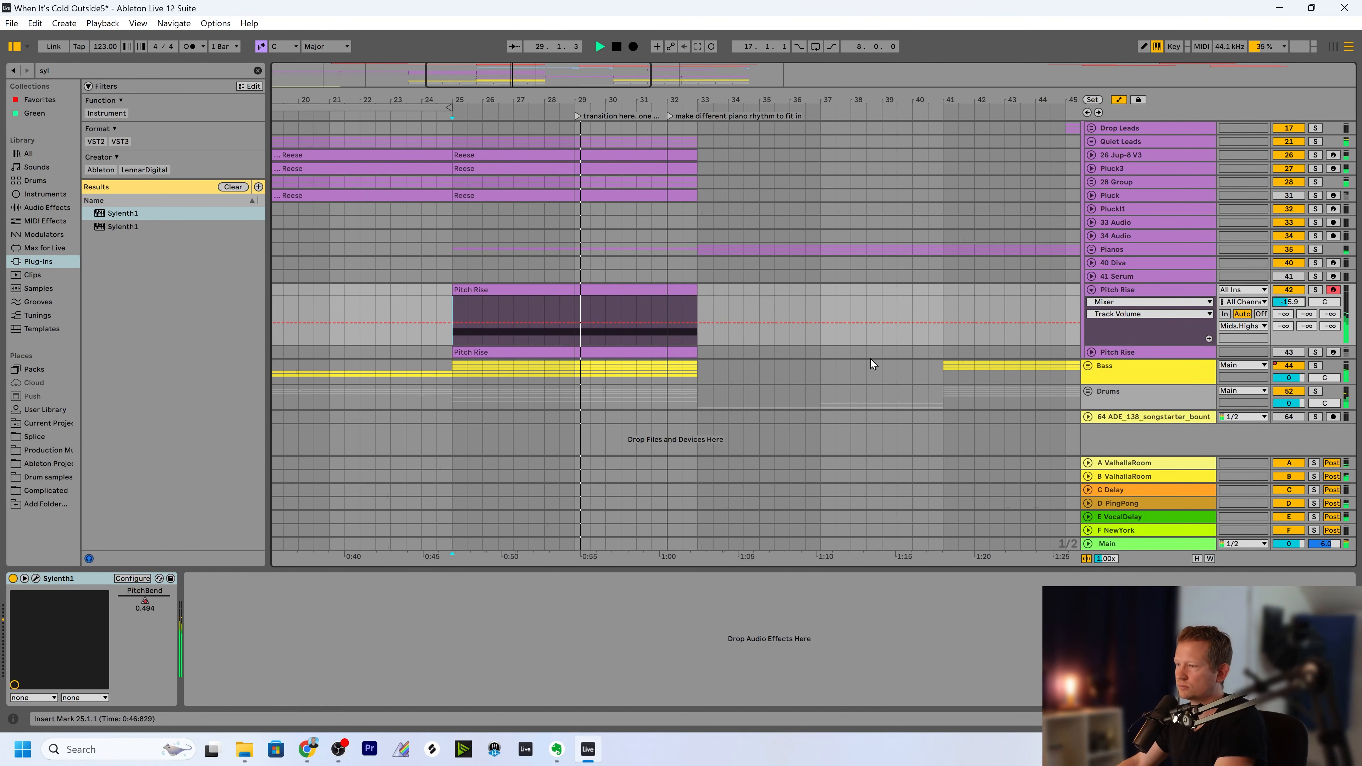
drag(504, 101, 543, 98)
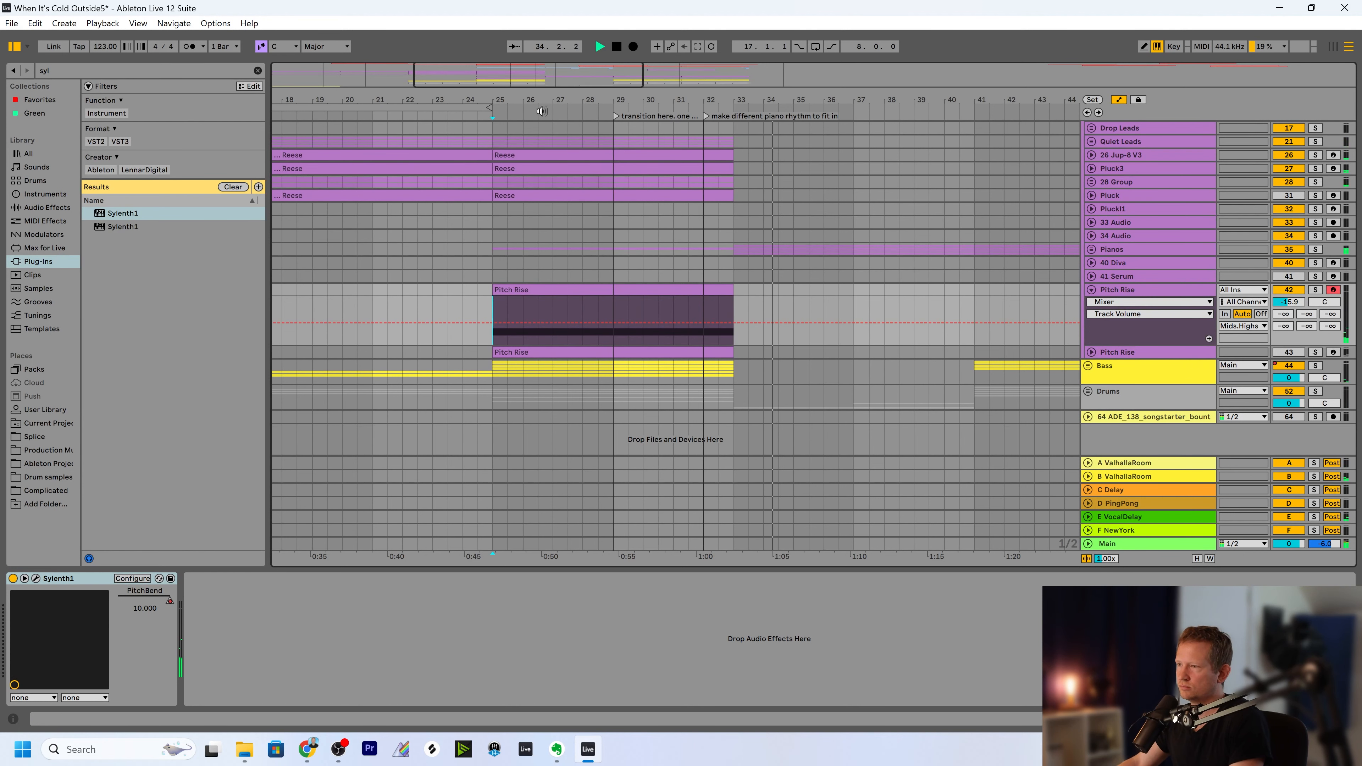
drag(537, 78, 538, 69)
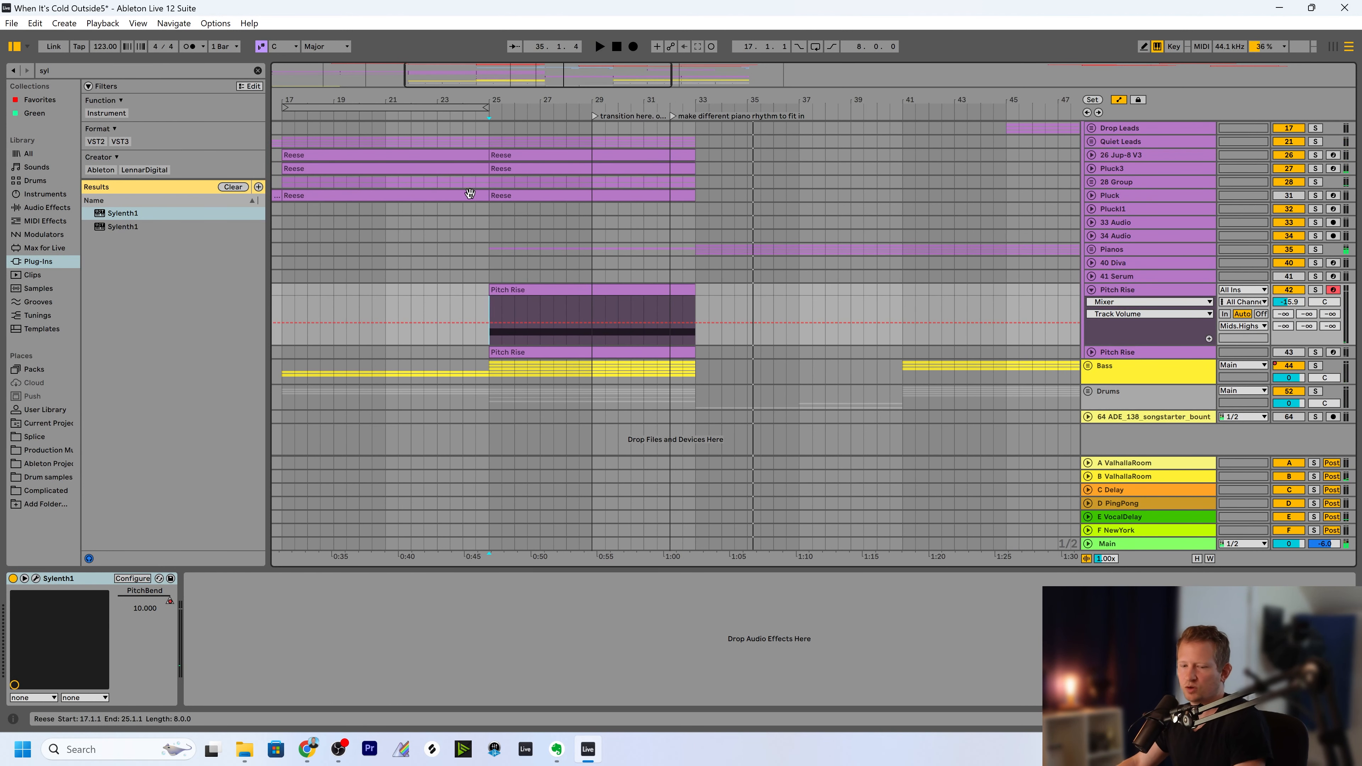
drag(1289, 302, 1288, 308)
mouse_move(504, 88)
mouse_down()
mouse_move(503, 101)
mouse_move(497, 92)
mouse_up()
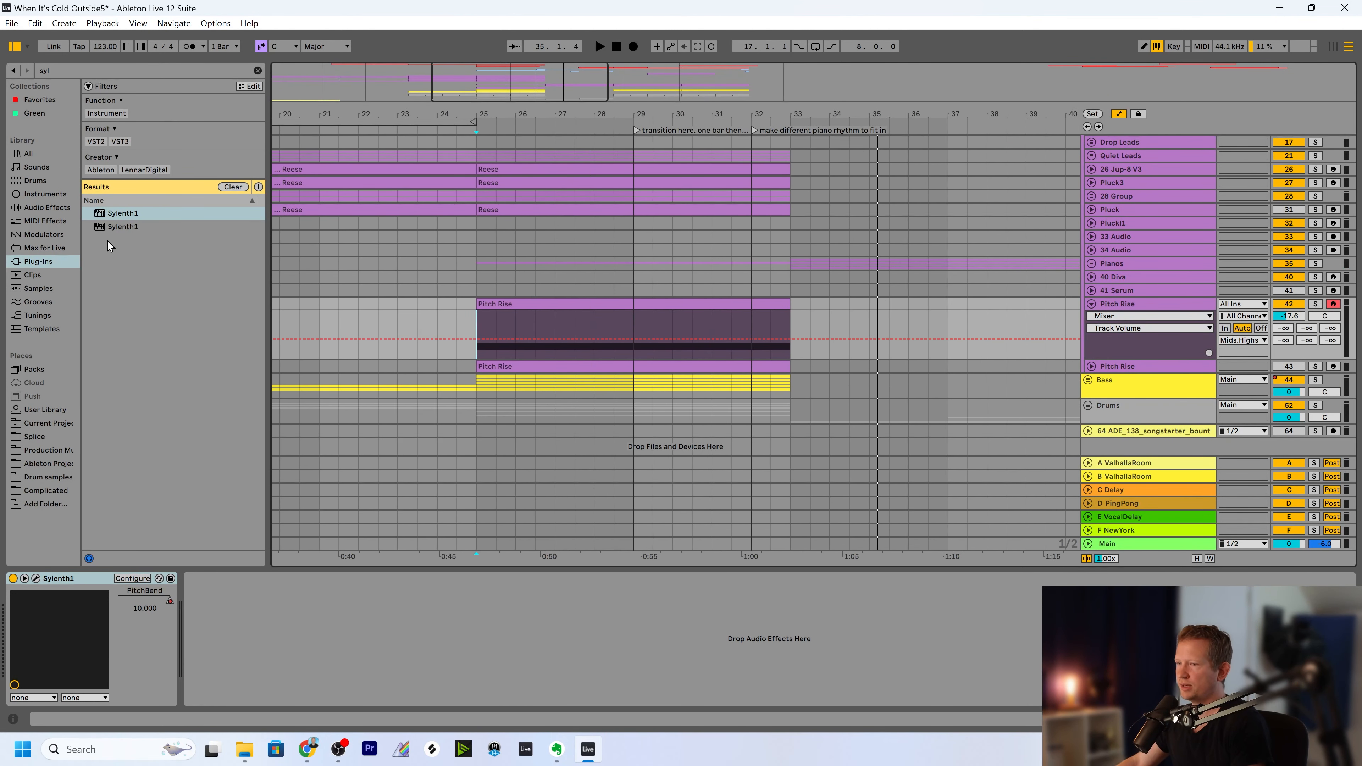
Search the audio effects for "aut", add Auto Filter after Sylenth1, and set its filter frequency to 1.22 kHz.
click(53, 74)
text(aut)
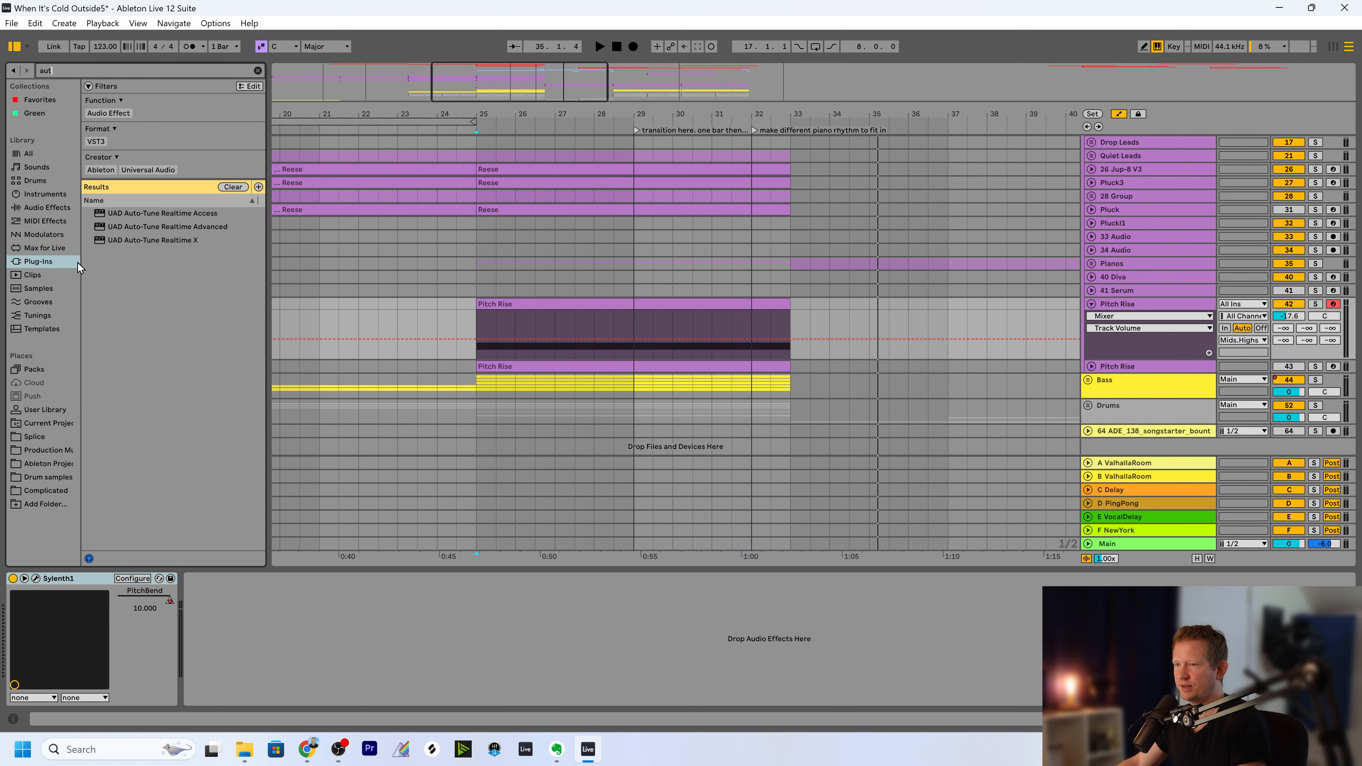
click(34, 210)
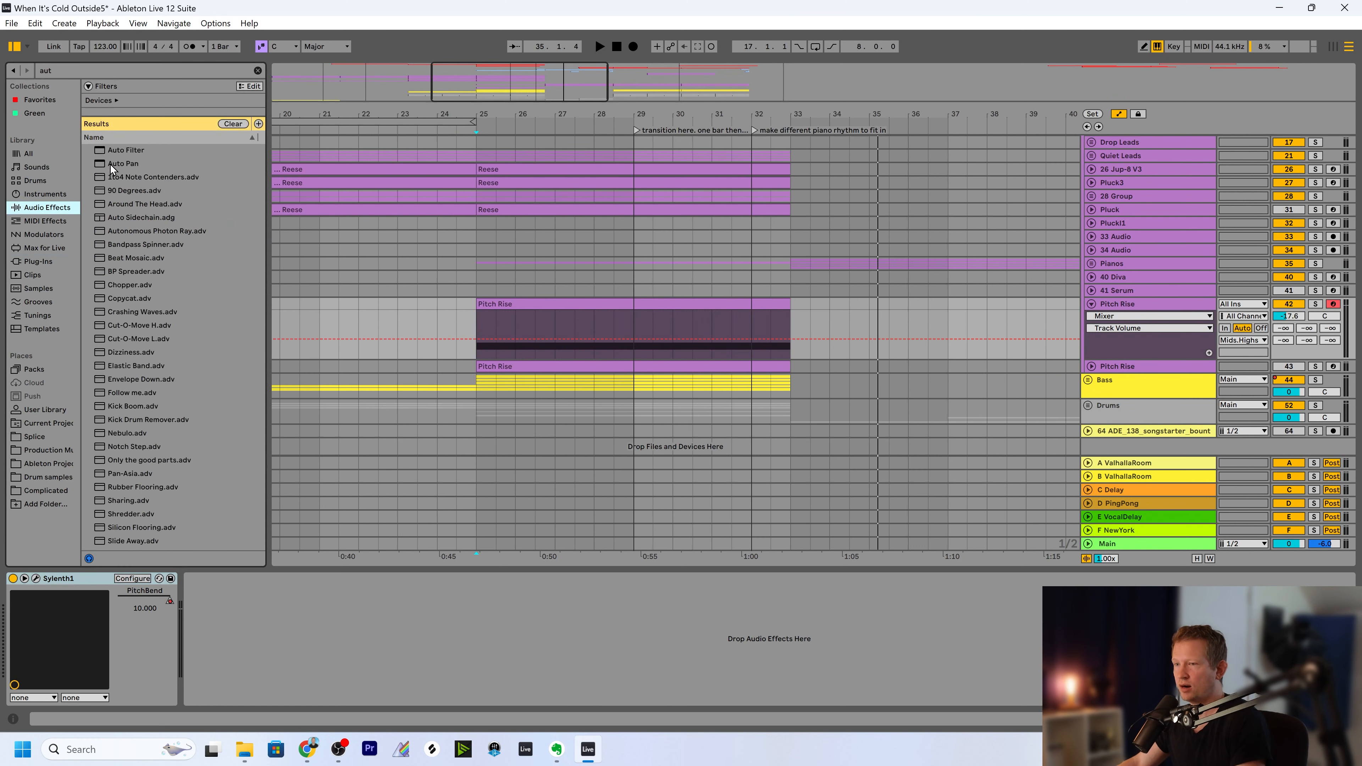
click(110, 165)
drag(124, 152, 331, 651)
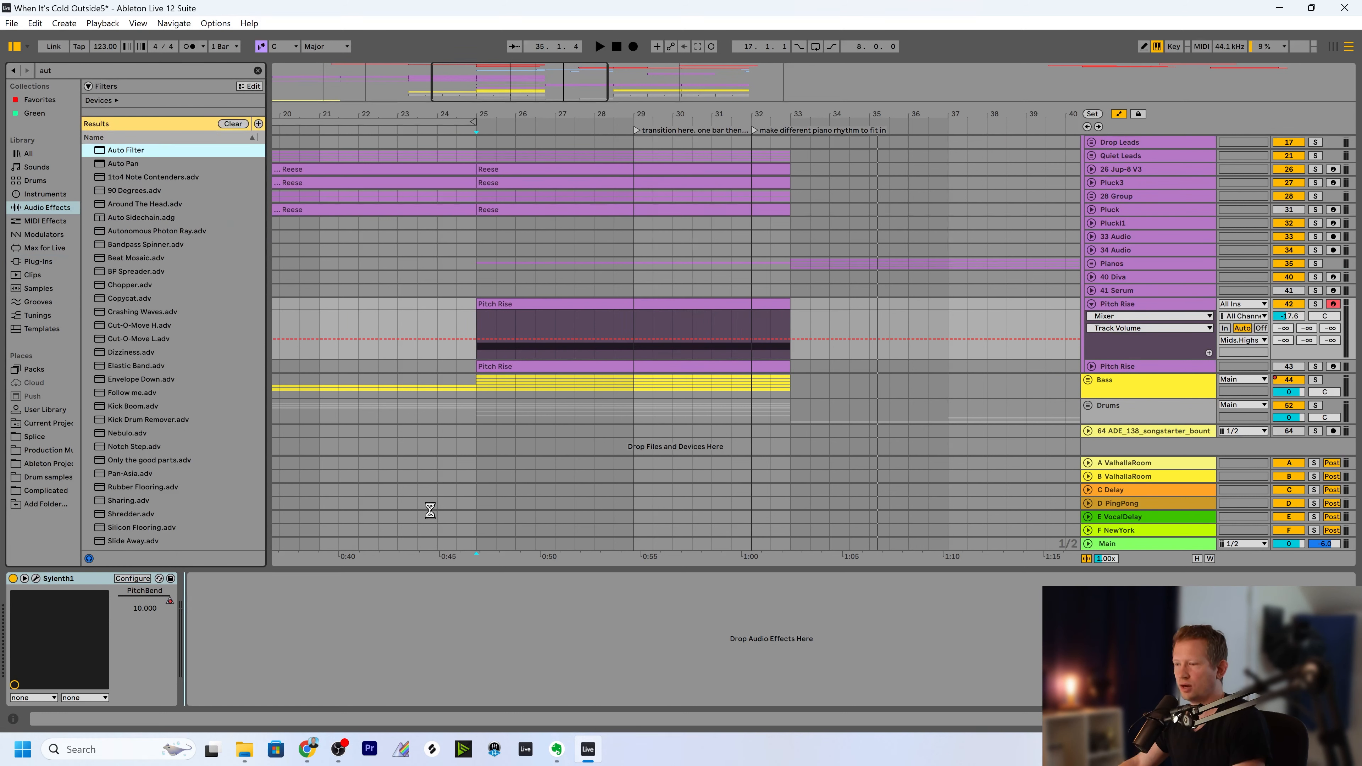
drag(387, 615, 387, 647)
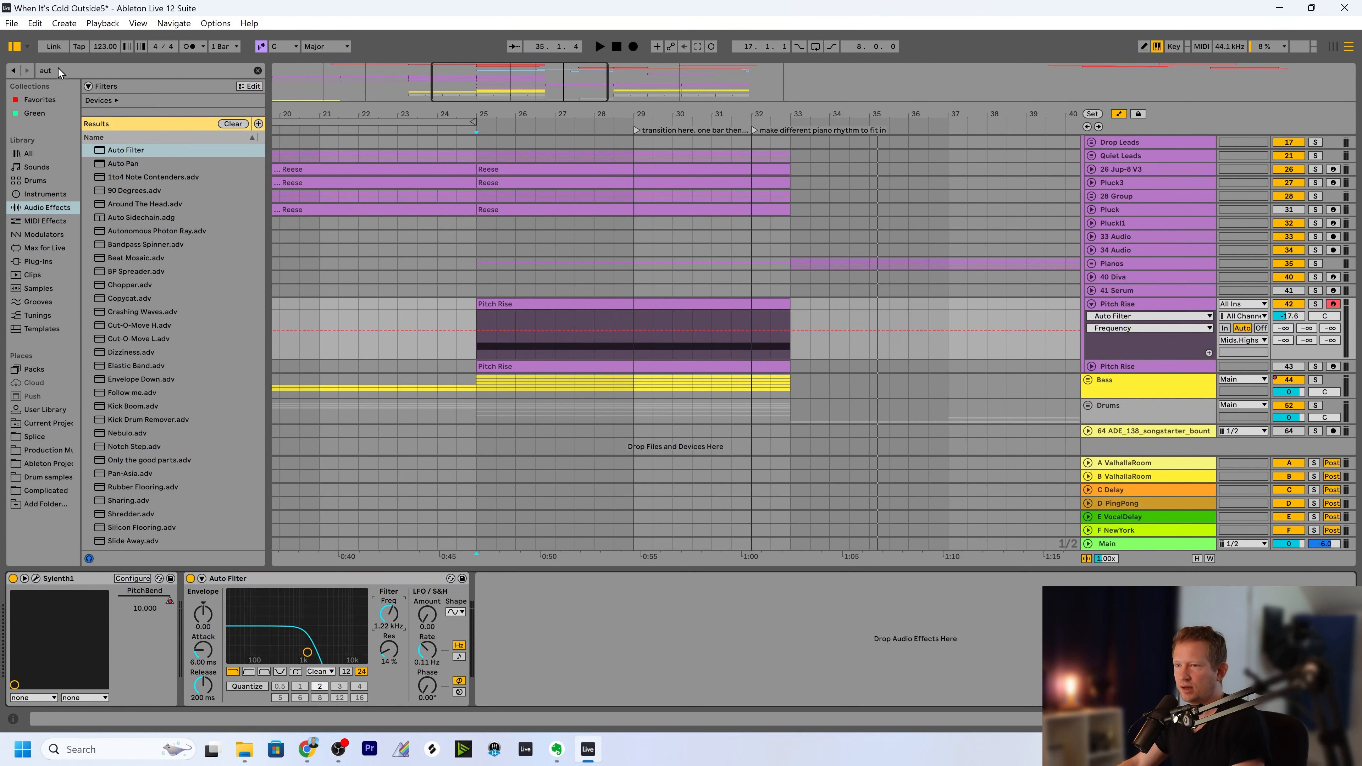
Solo the Pitch Rise track and play it from bar 25 with the Auto Filter on and with it turned off.
click(1316, 304)
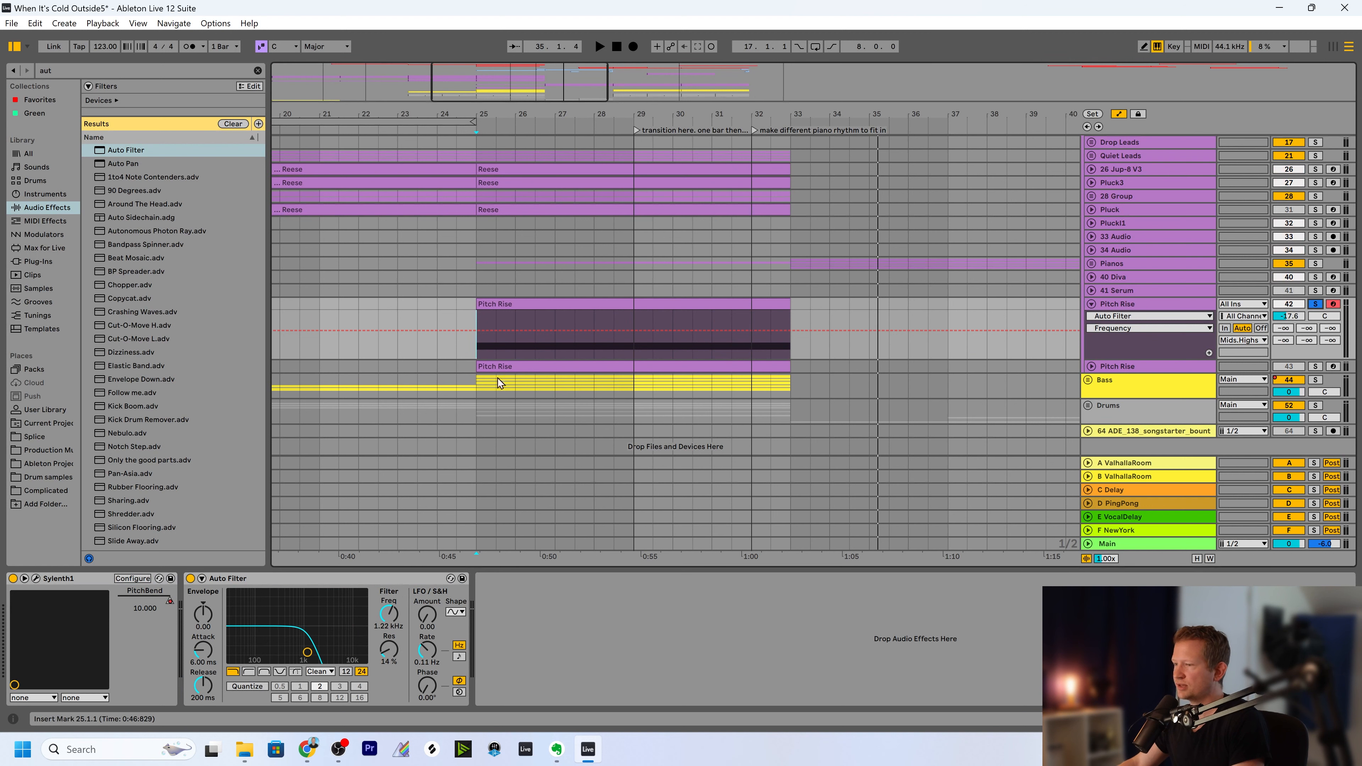
key(space)
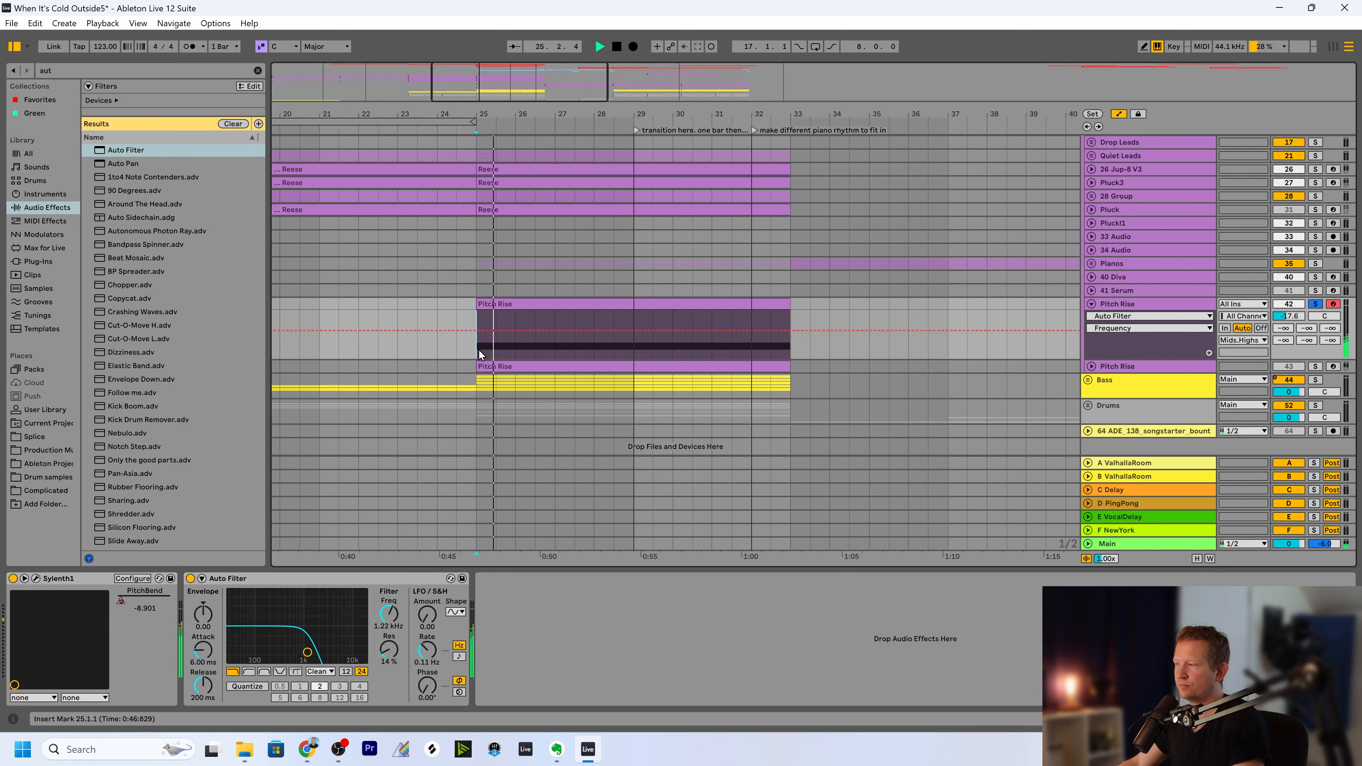
key(space)
click(190, 578)
key(space)
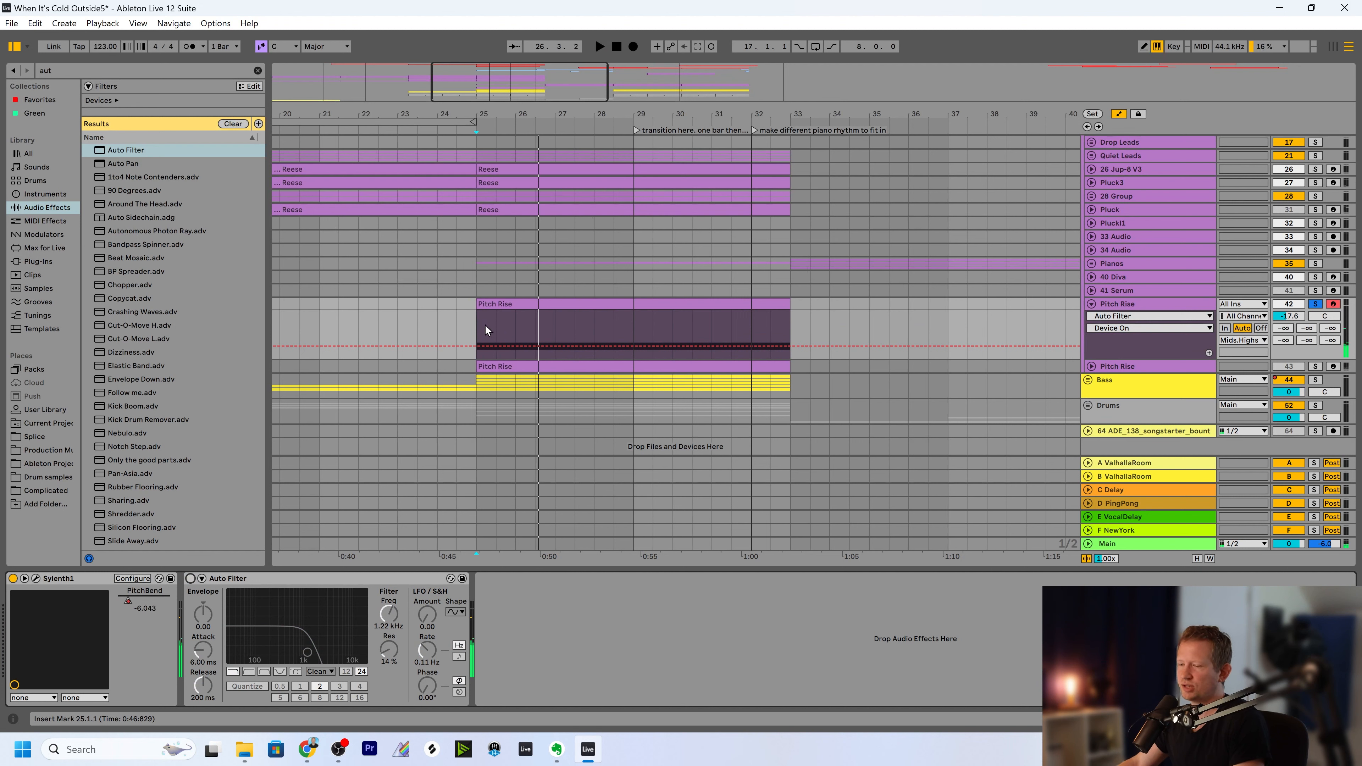
Open the Pitch Rise clip in the note editor and select its long D#3 note.
click(522, 326)
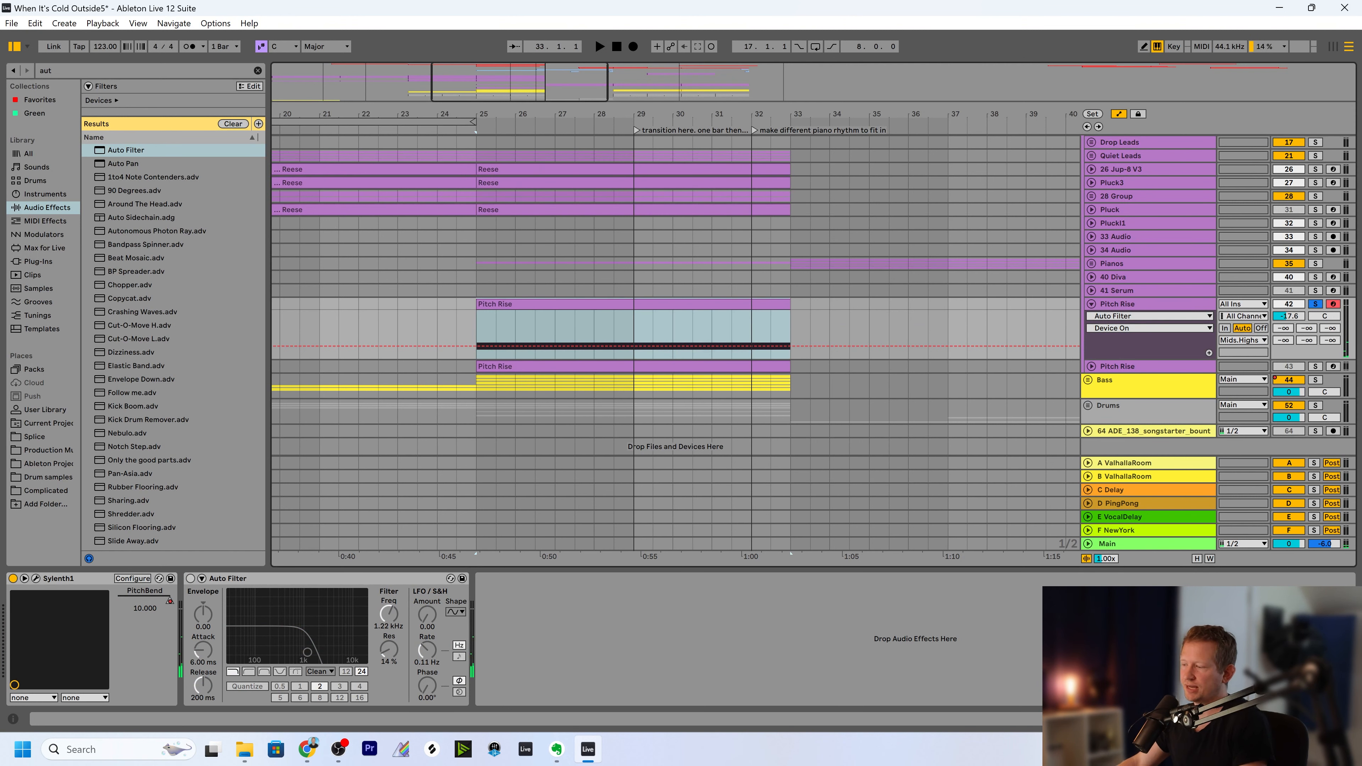
key(shift+Tab)
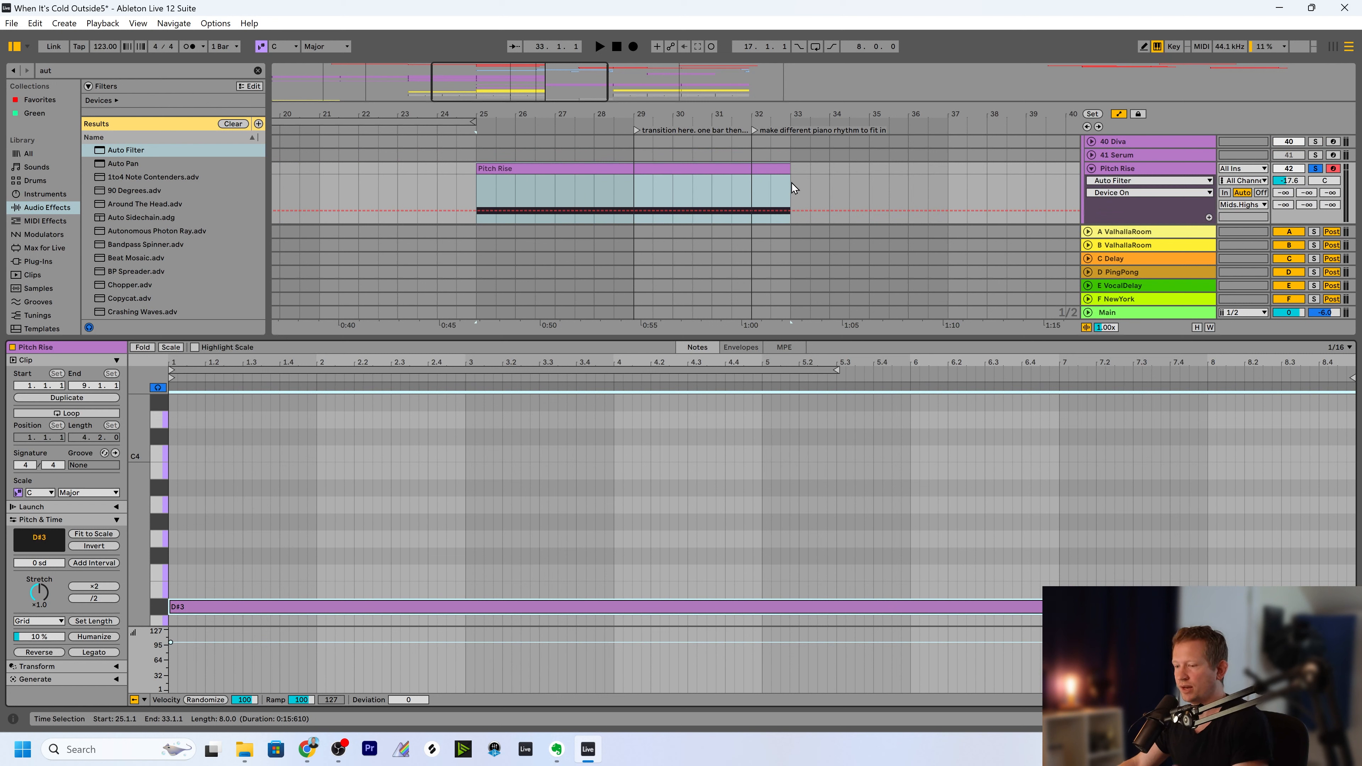
click(377, 482)
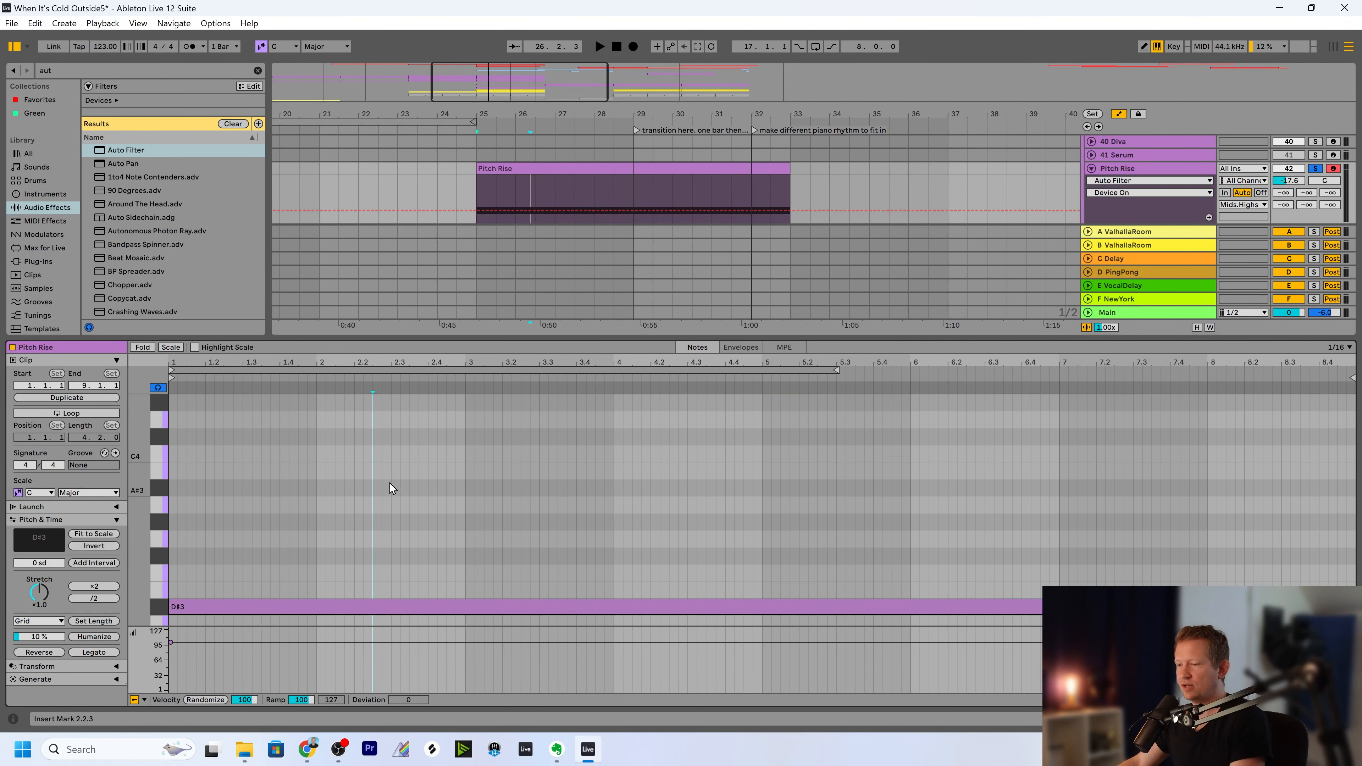
drag(390, 482, 377, 617)
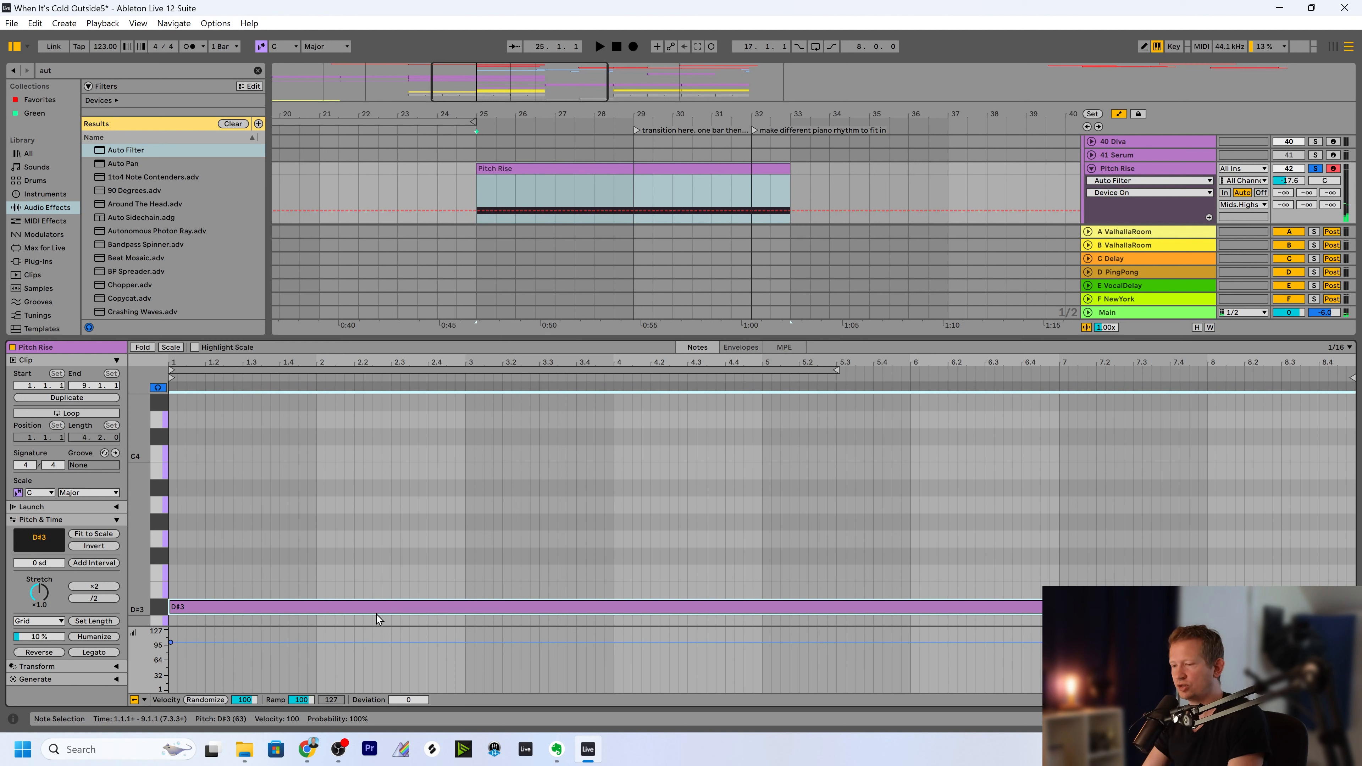
Try the long D#3 note an octave higher and return it to its original pitch.
key(shift+Up)
key(shift+Down)
key(shift+Up)
key(shift+Down)
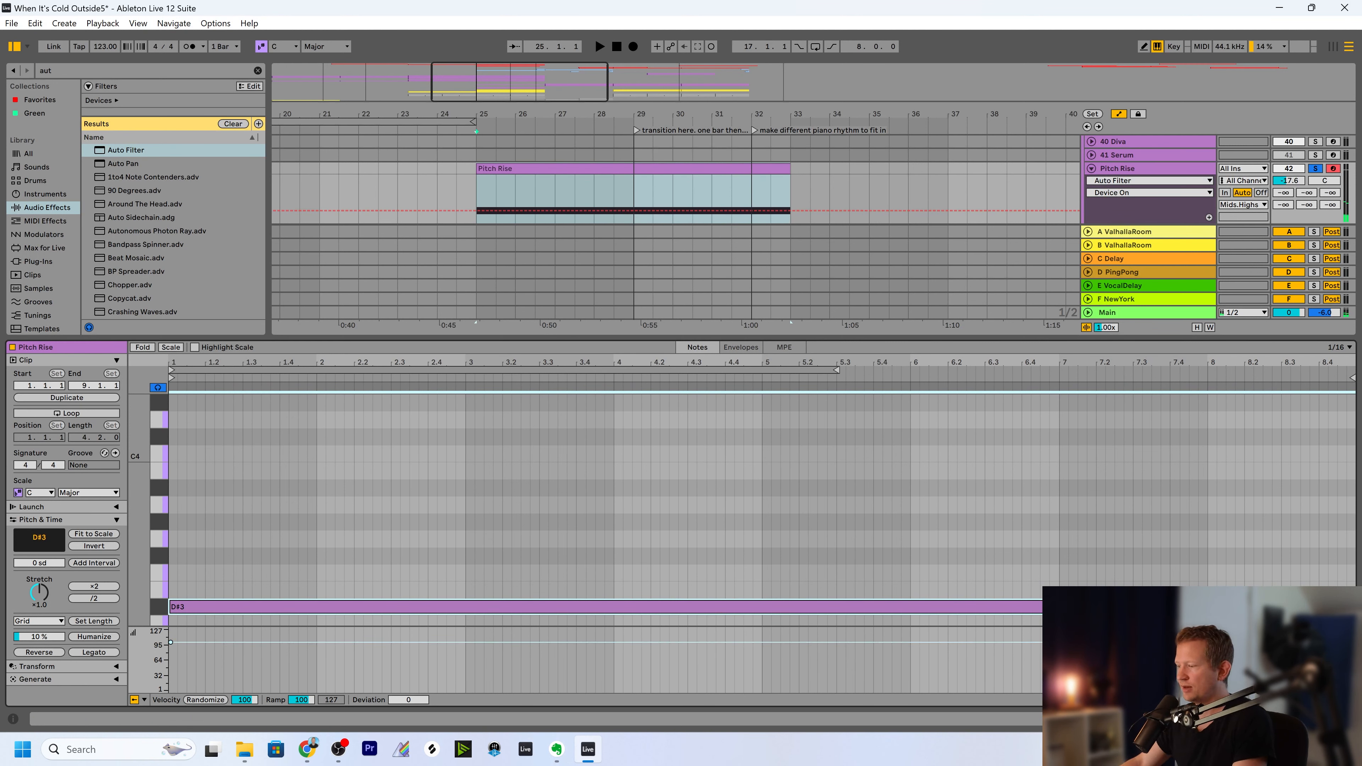
Search the audio effects for "eq" and insert EQ Eight between Sylenth1 and Auto Filter on the Pitch Rise track.
key(ctrl+alt+l)
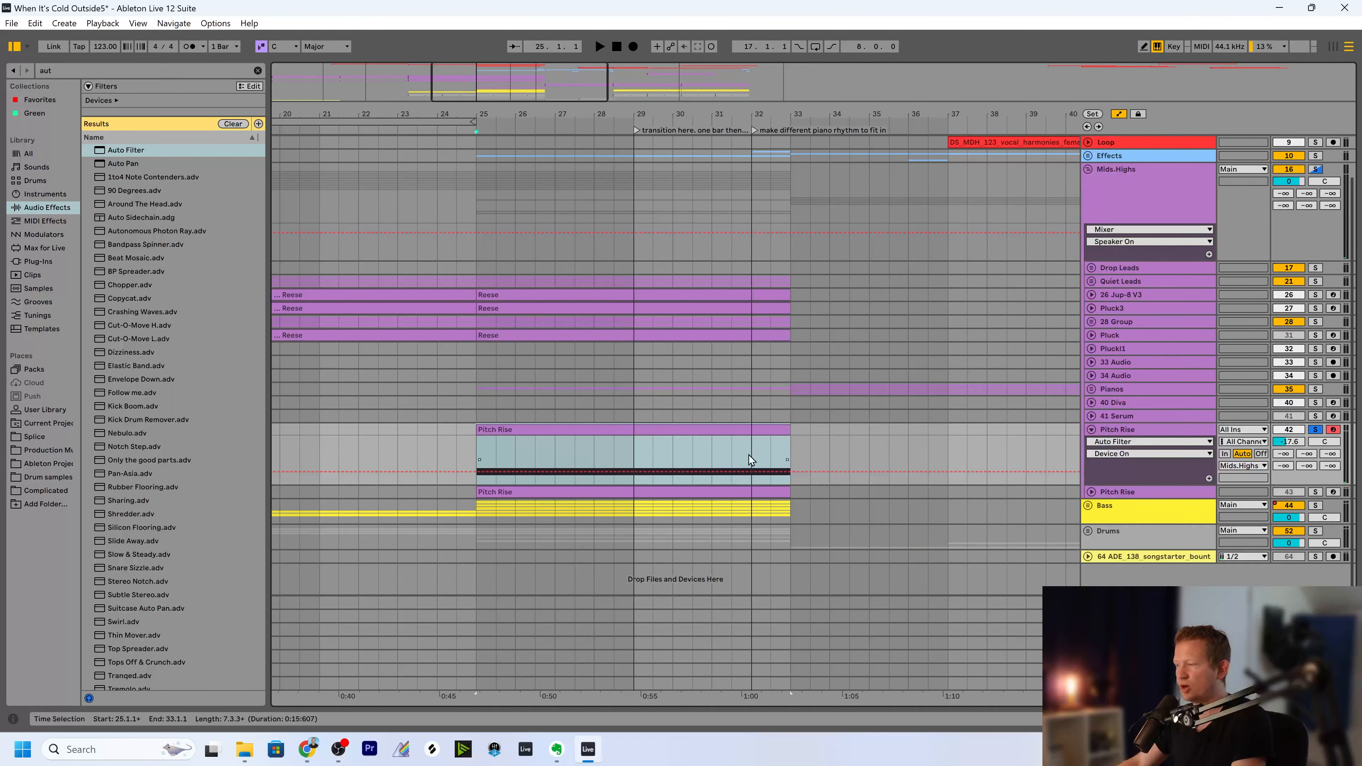
click(1121, 436)
key(ctrl+alt+l)
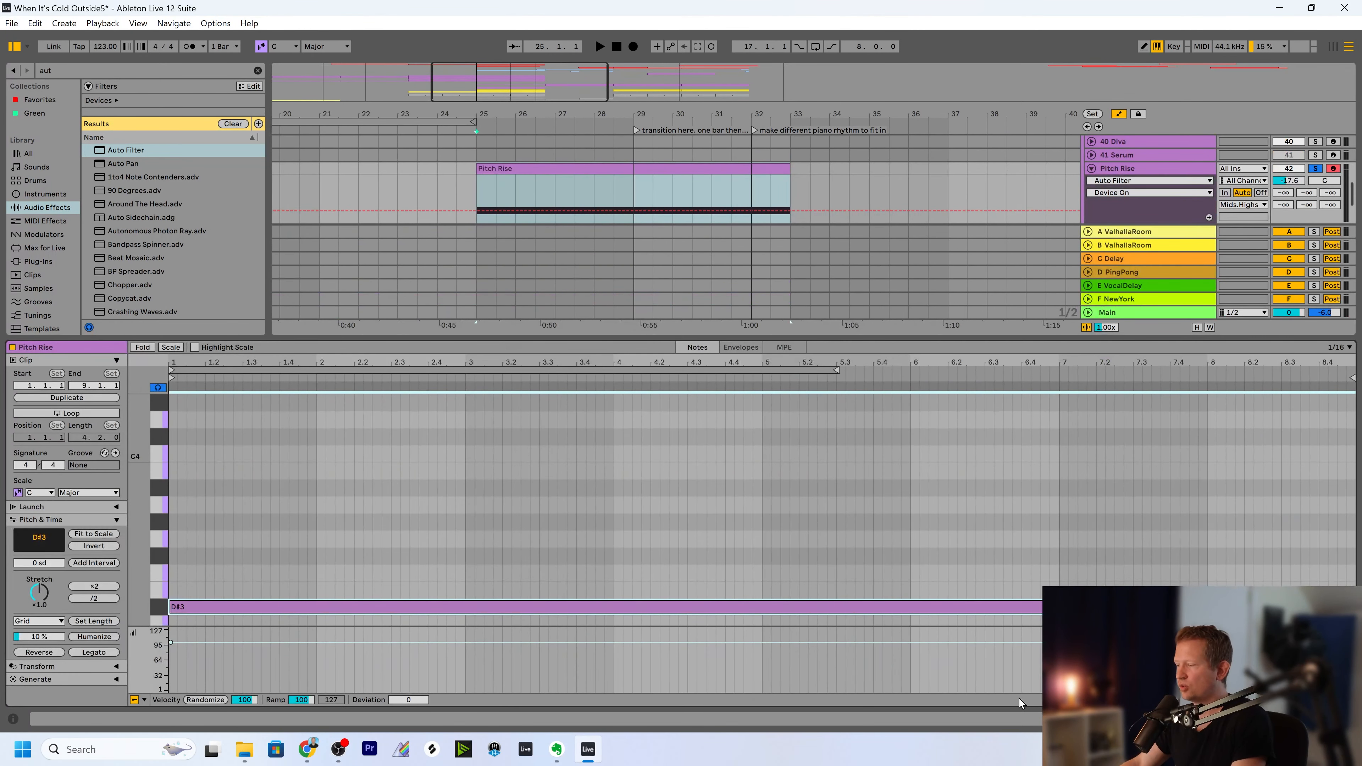
key(ctrl+alt+l)
key(ctrl+alt+l)
key(ctrl+f)
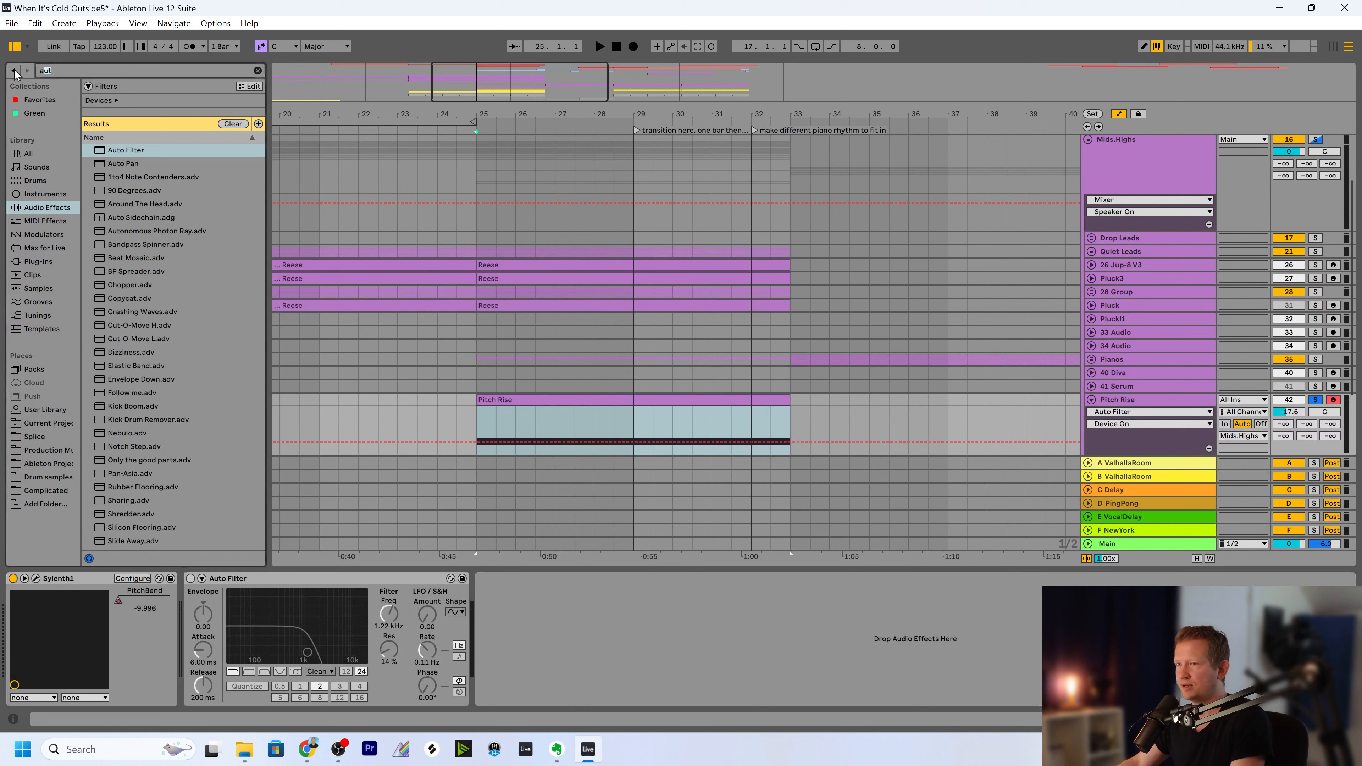
text(eq)
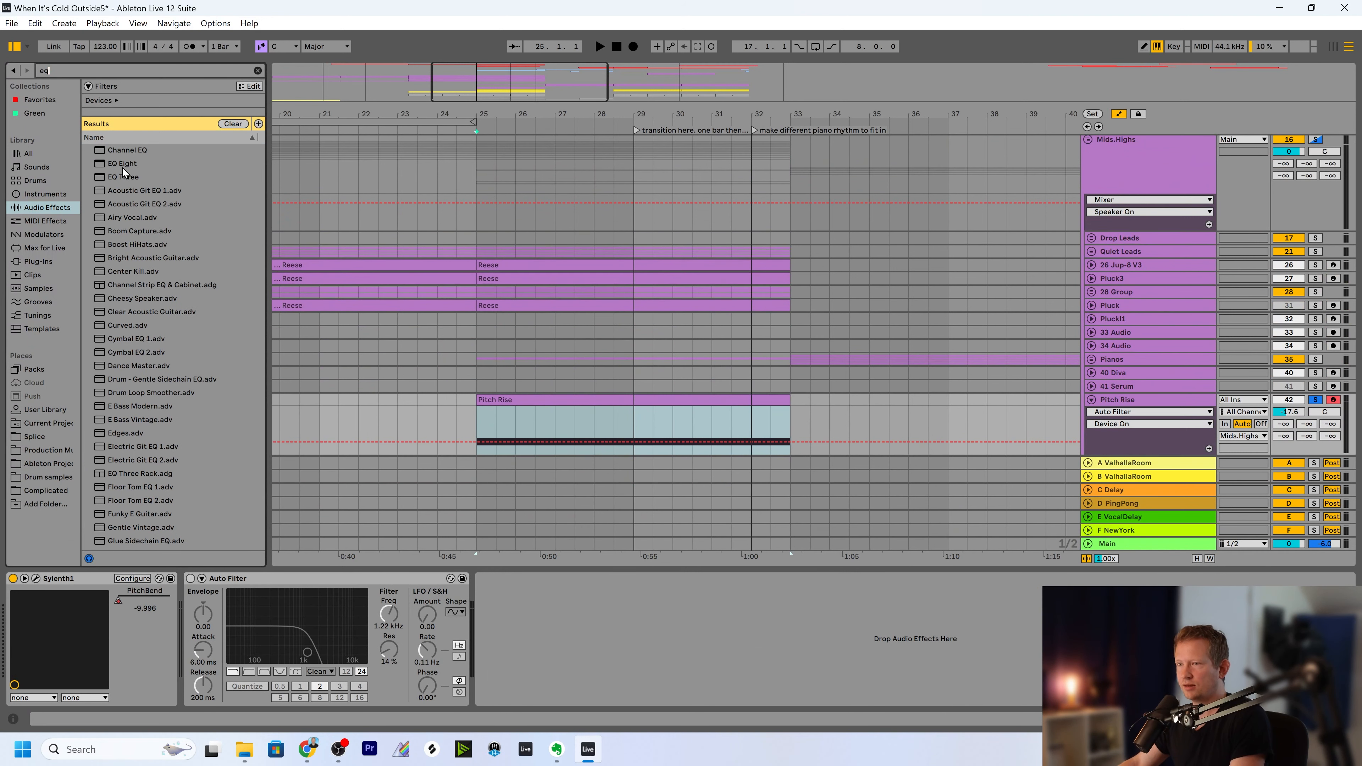
drag(122, 163, 181, 642)
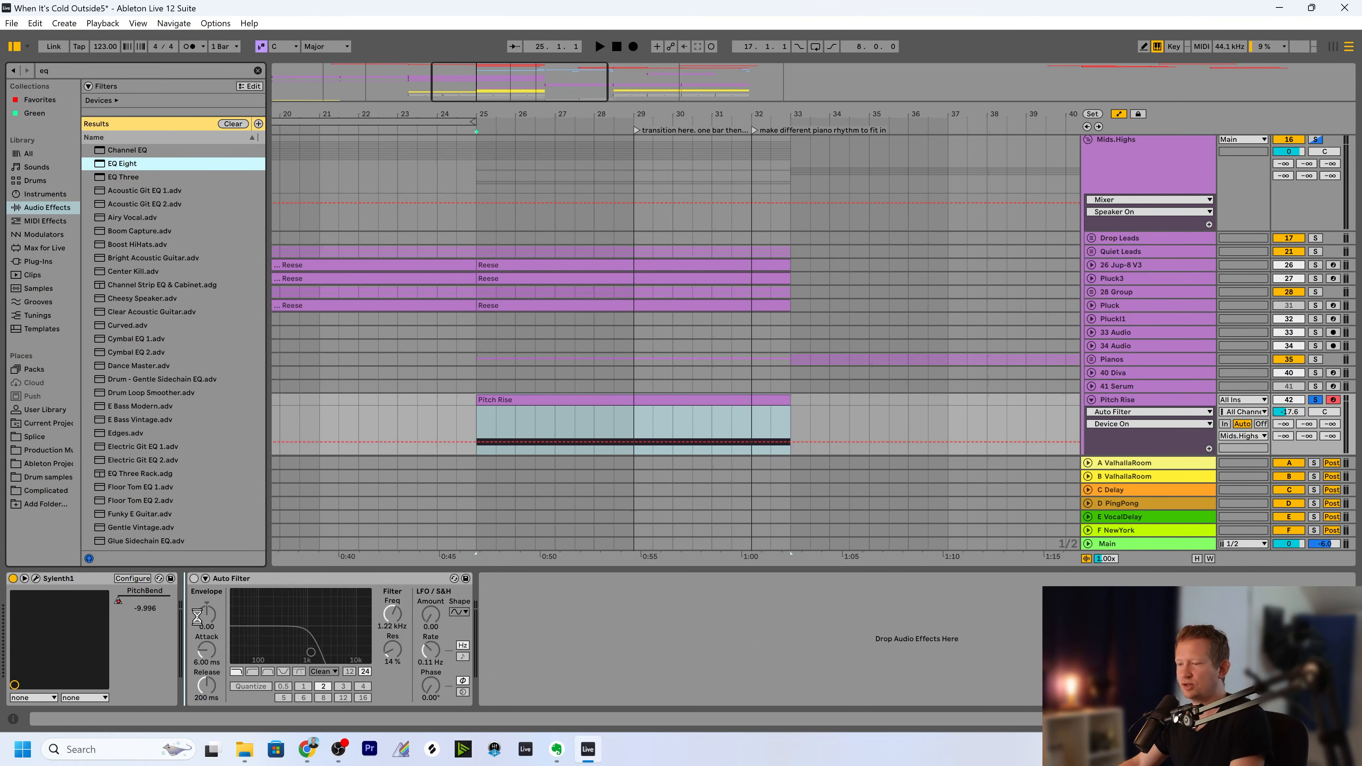
Make EQ Eight's first band a low cut and set its frequency to about 104 Hz.
click(228, 687)
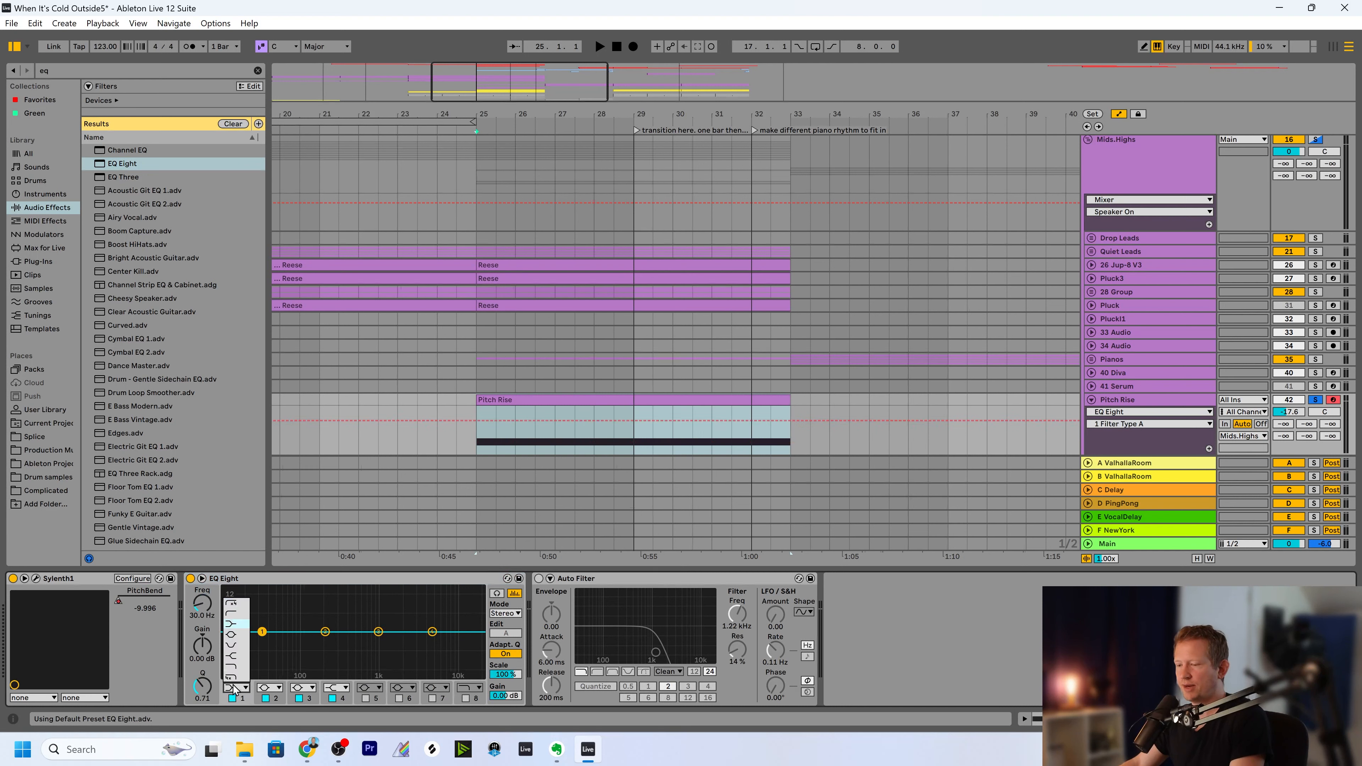
click(236, 605)
drag(262, 645, 303, 643)
Turn the Auto Filter back on and open its filter frequency to 19.9 kHz.
click(609, 580)
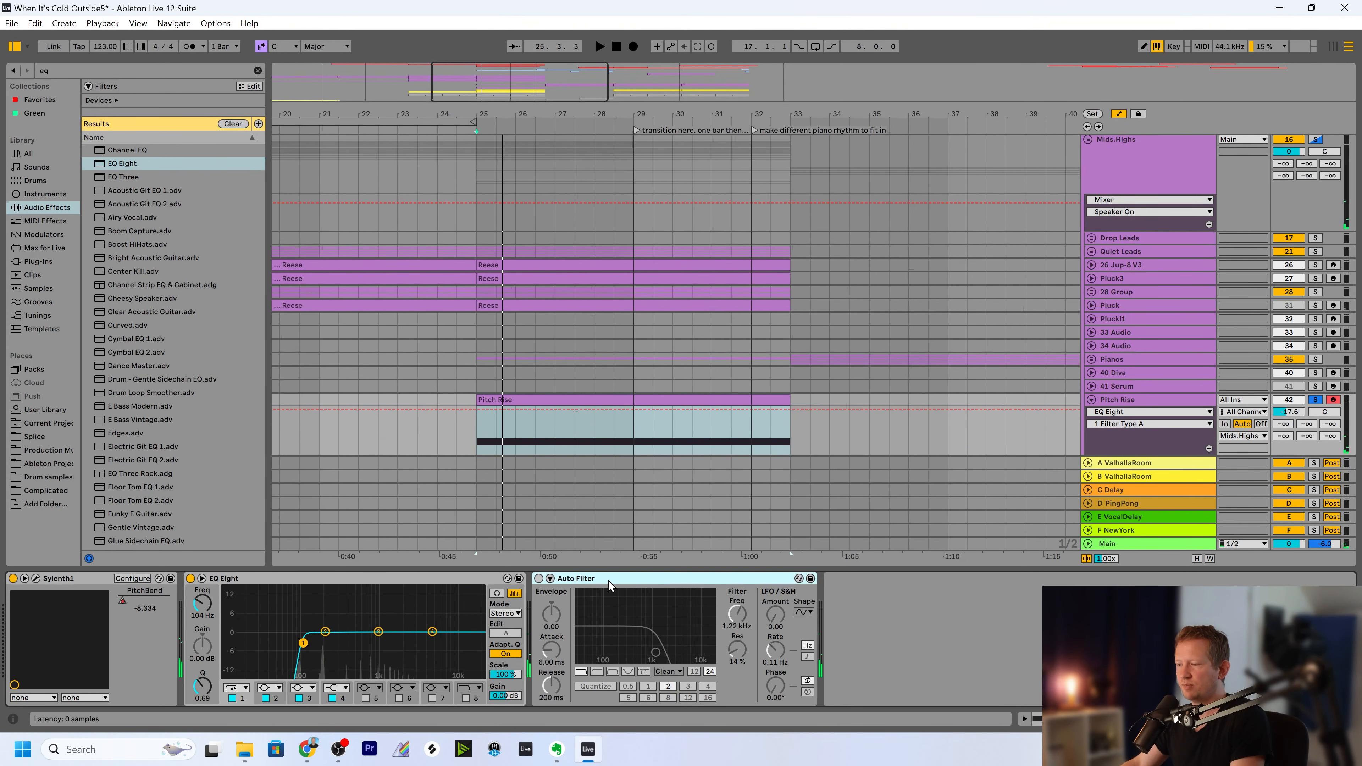
scroll(550, 425, down, 3)
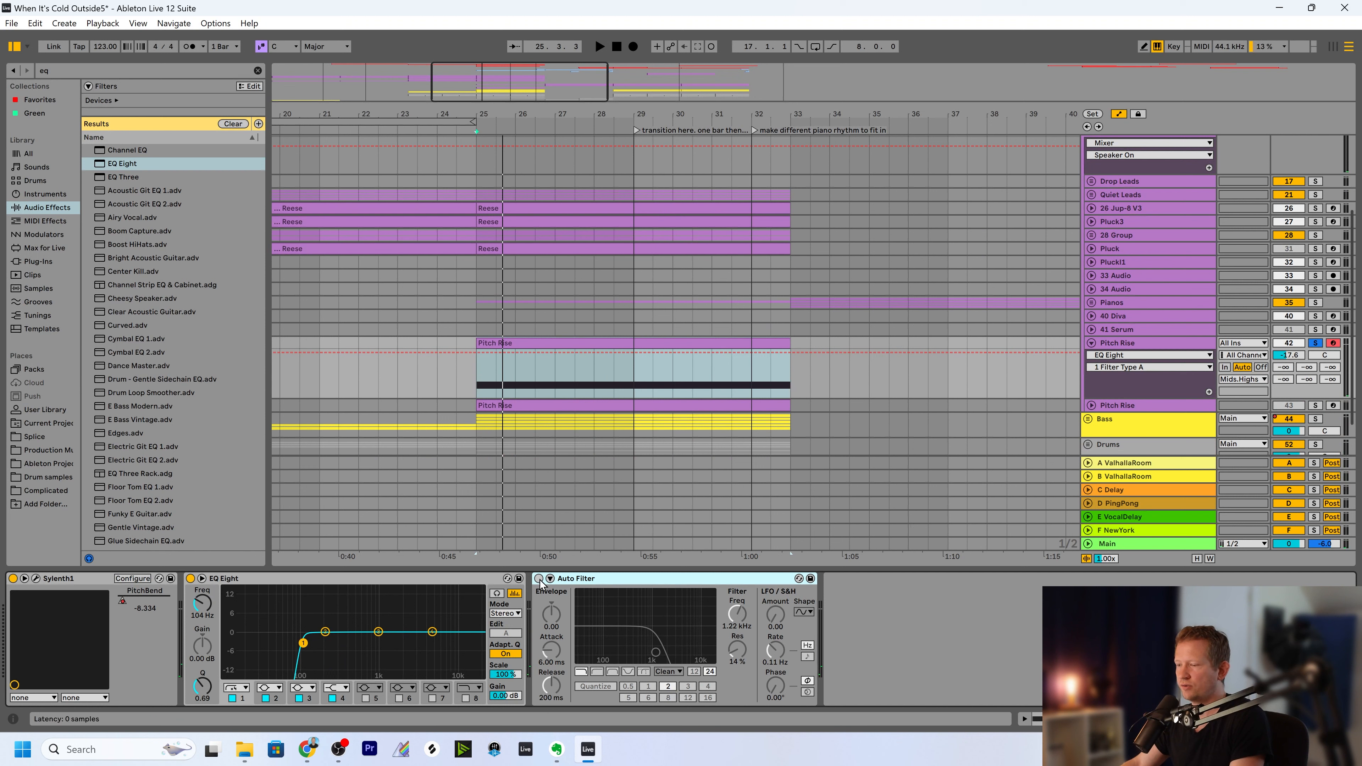
click(540, 579)
drag(733, 624, 734, 577)
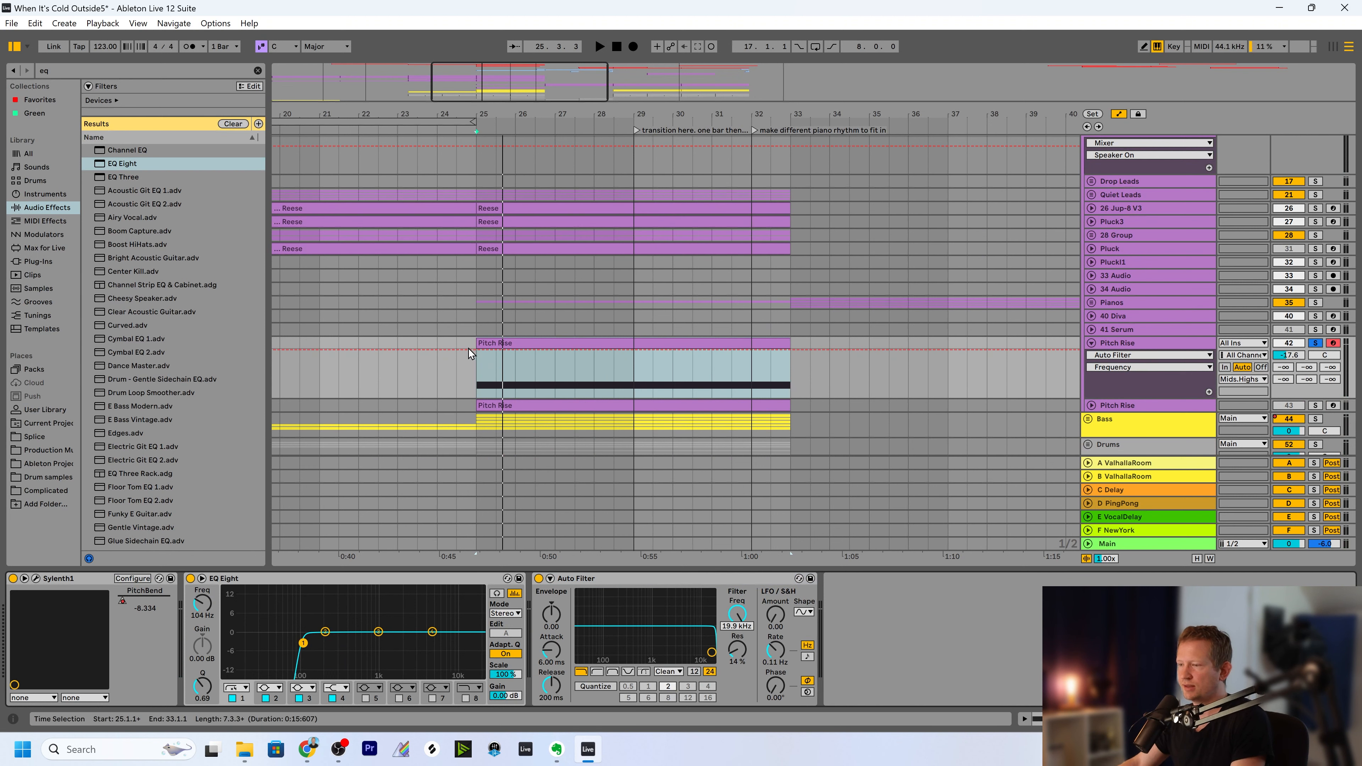
Automate the Auto Filter frequency to ramp from about 208 Hz at bar 25 to fully open at the end of the Pitch Rise clip.
drag(470, 352, 469, 376)
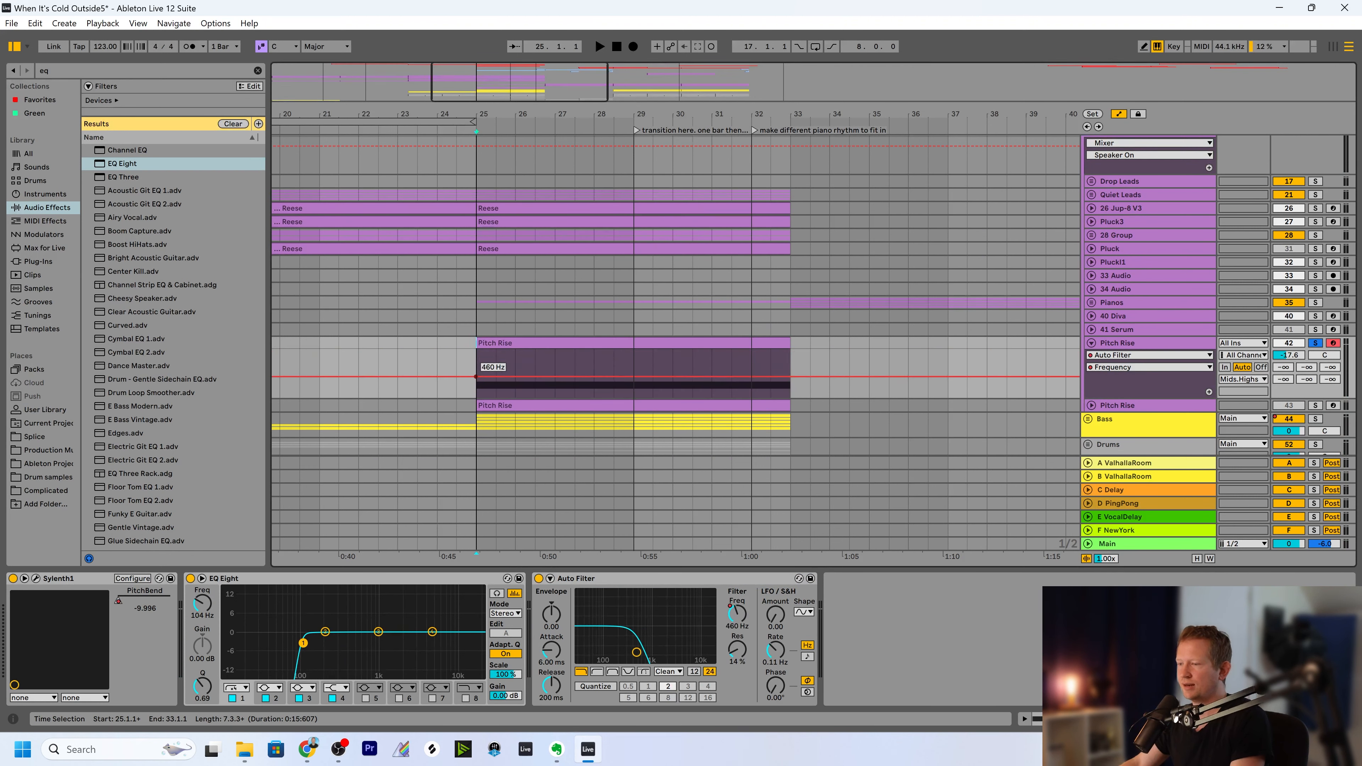
drag(790, 384, 791, 350)
scroll(609, 366, up, 3)
drag(438, 382, 438, 385)
drag(378, 114, 408, 108)
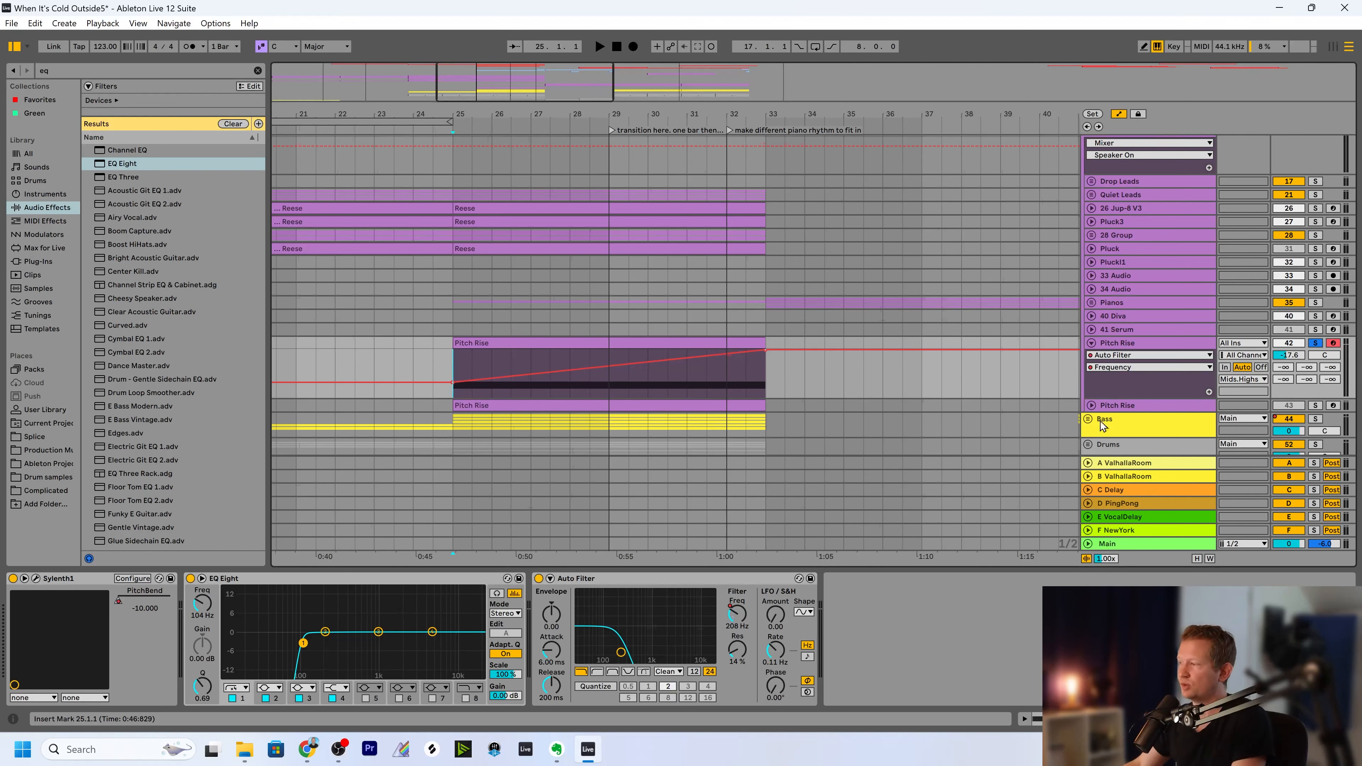
Play the unsoloed riser with the full mix from bar 25 and set the Pitch Rise track's volume to -15.4 dB.
click(1315, 344)
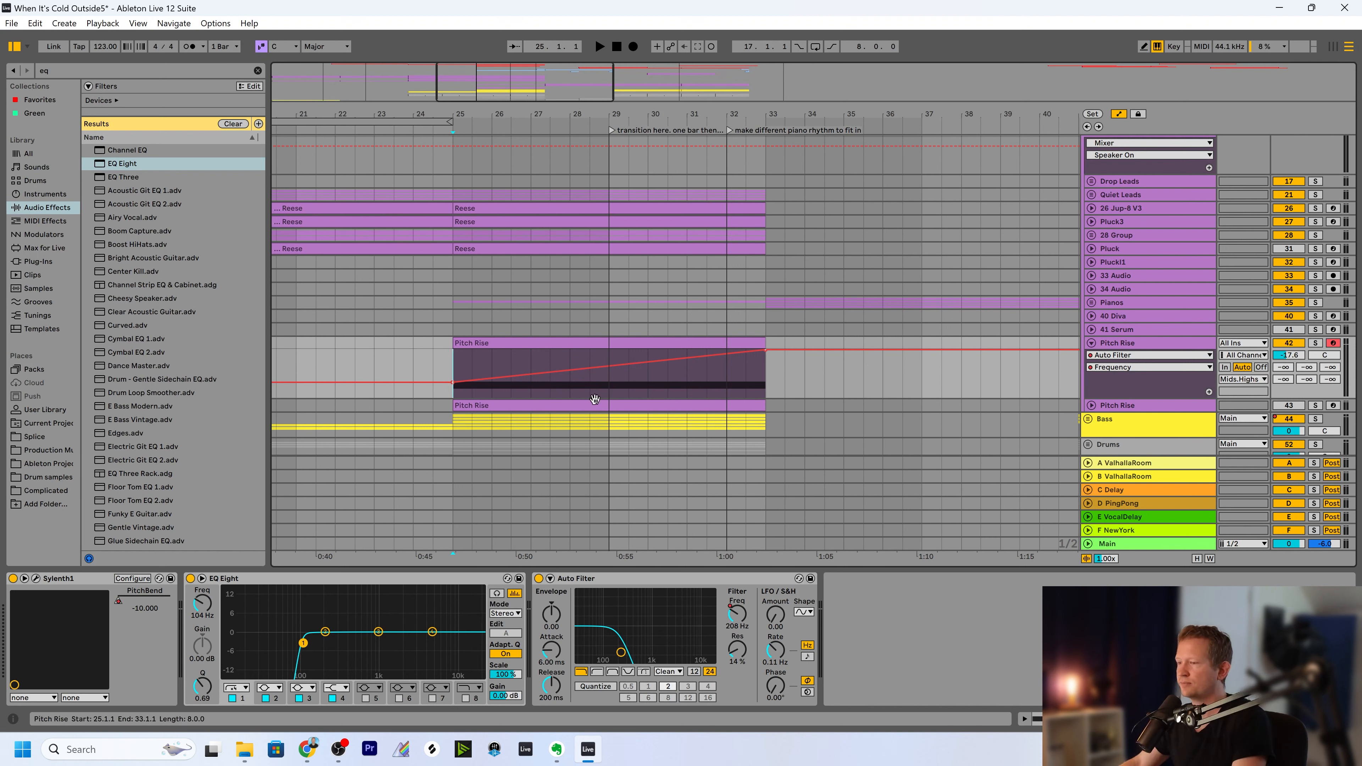
key(space)
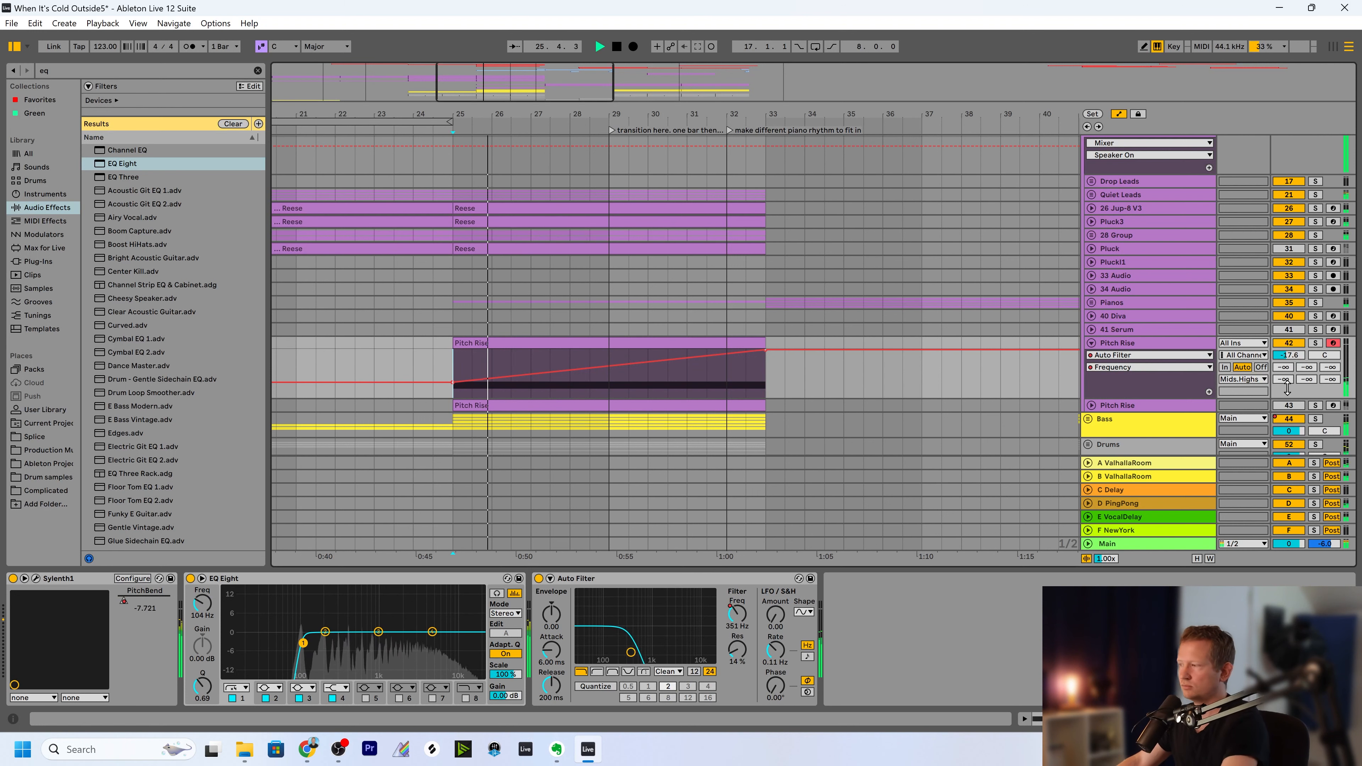
drag(1289, 355, 1289, 348)
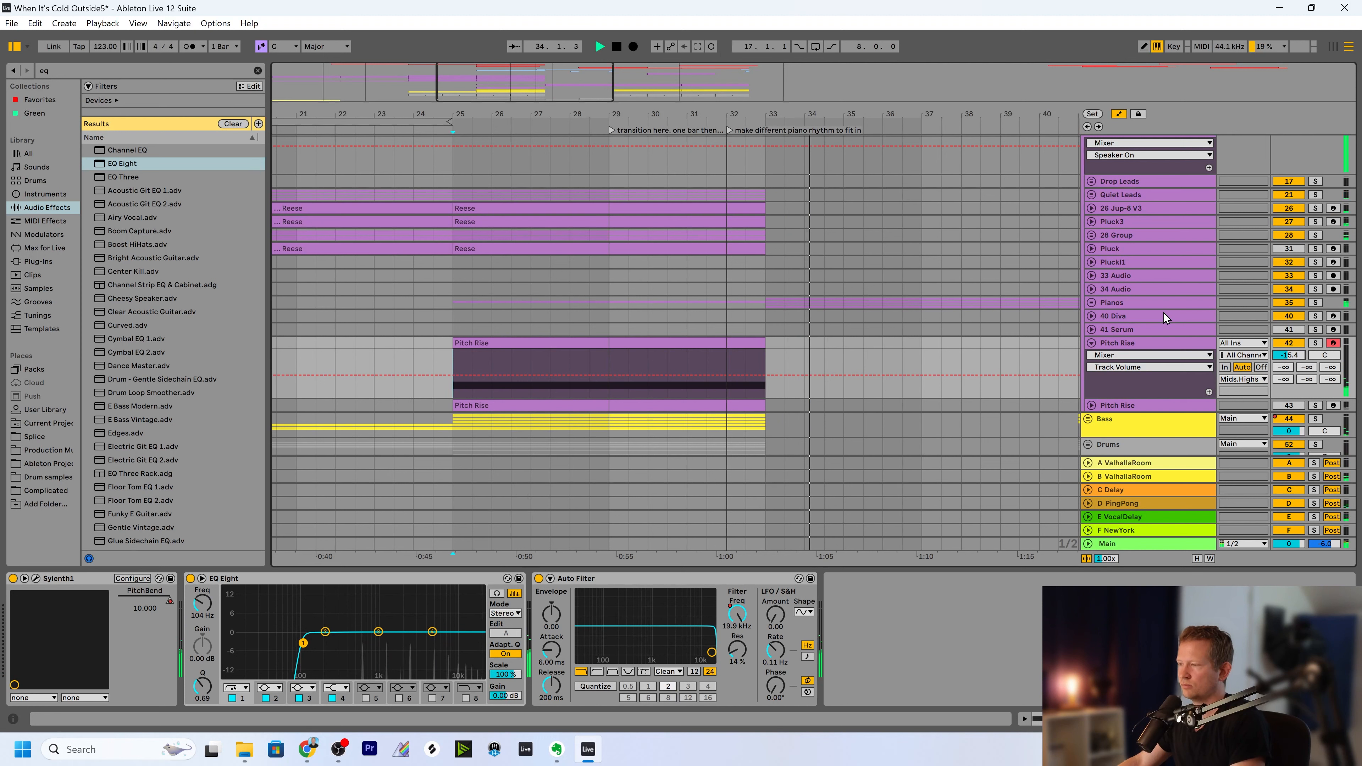
key(space)
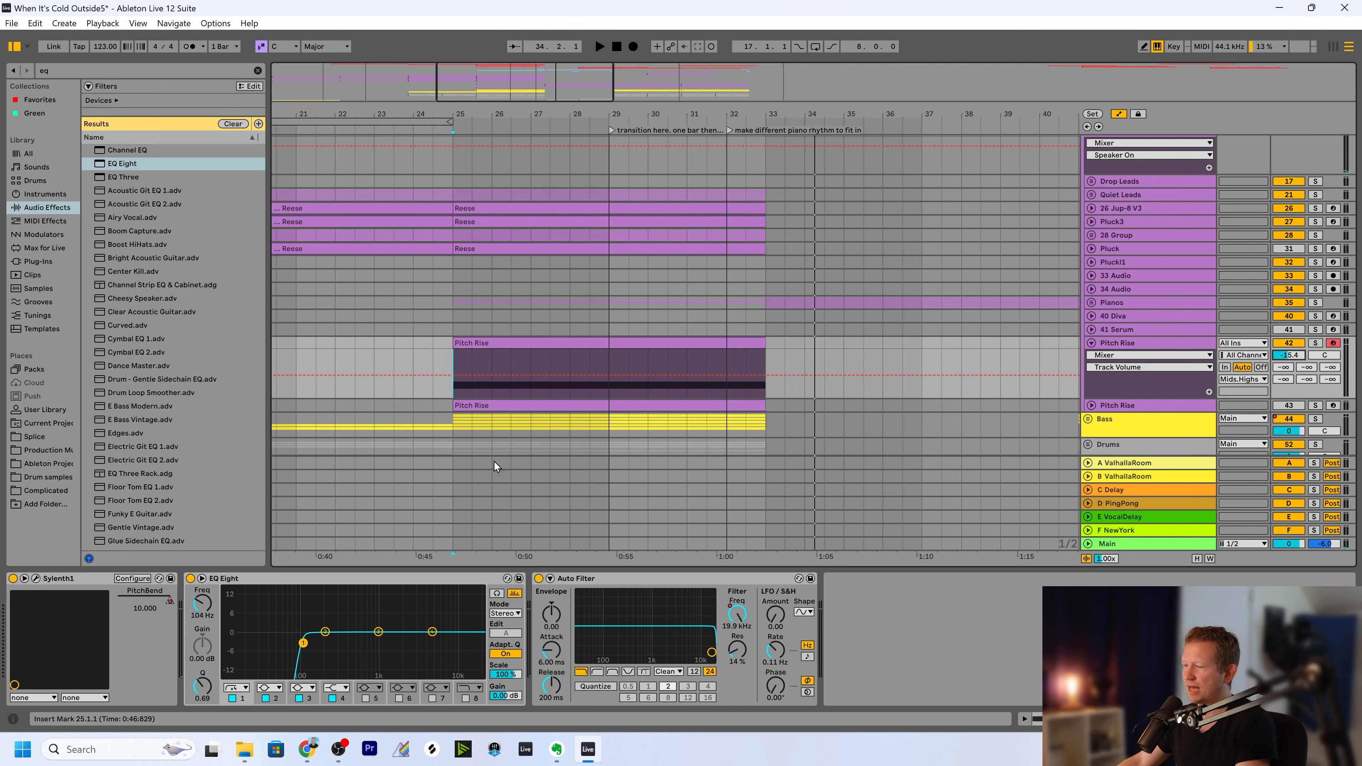
Raise the filter frequency automation's starting point to about 508 Hz and set the Pitch Rise track's volume to -17.4 dB.
click(737, 614)
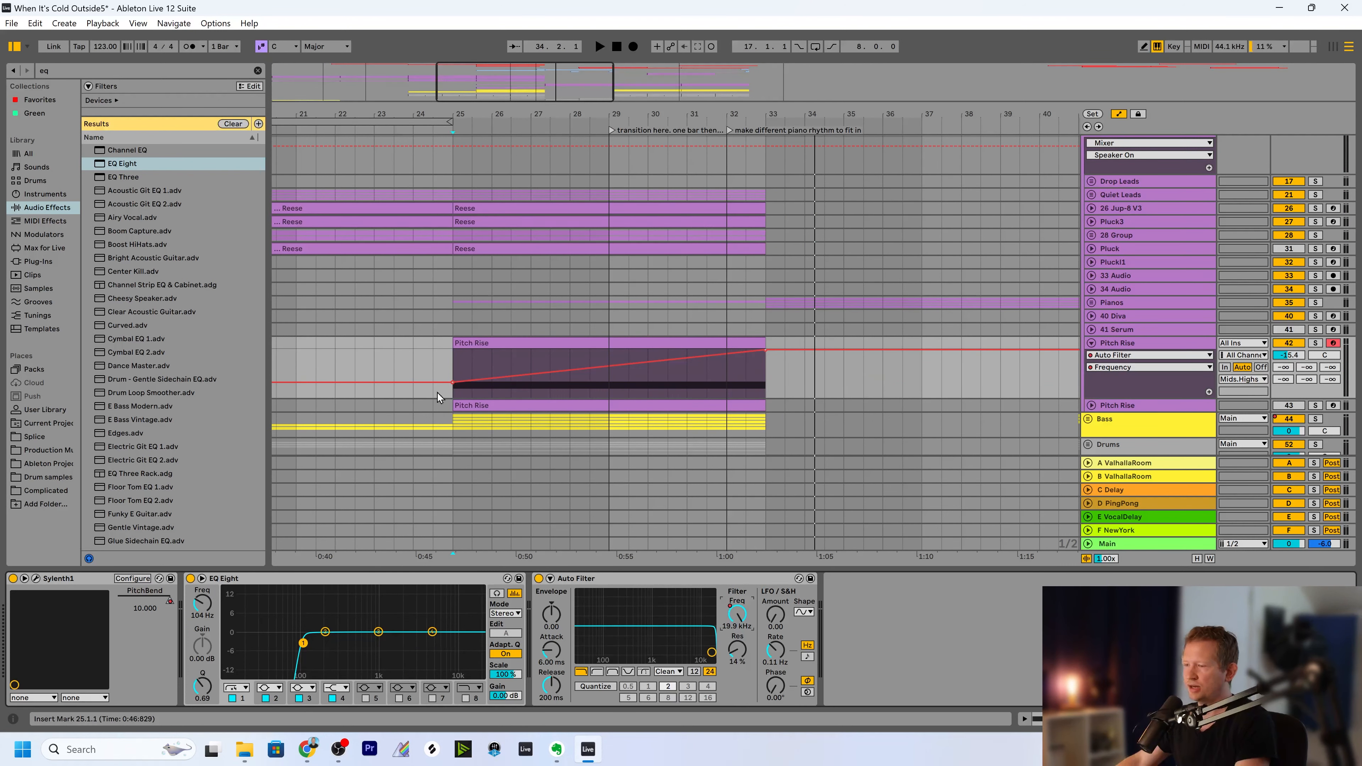
mouse_move(452, 382)
mouse_down()
mouse_move(453, 397)
mouse_move(453, 372)
mouse_up()
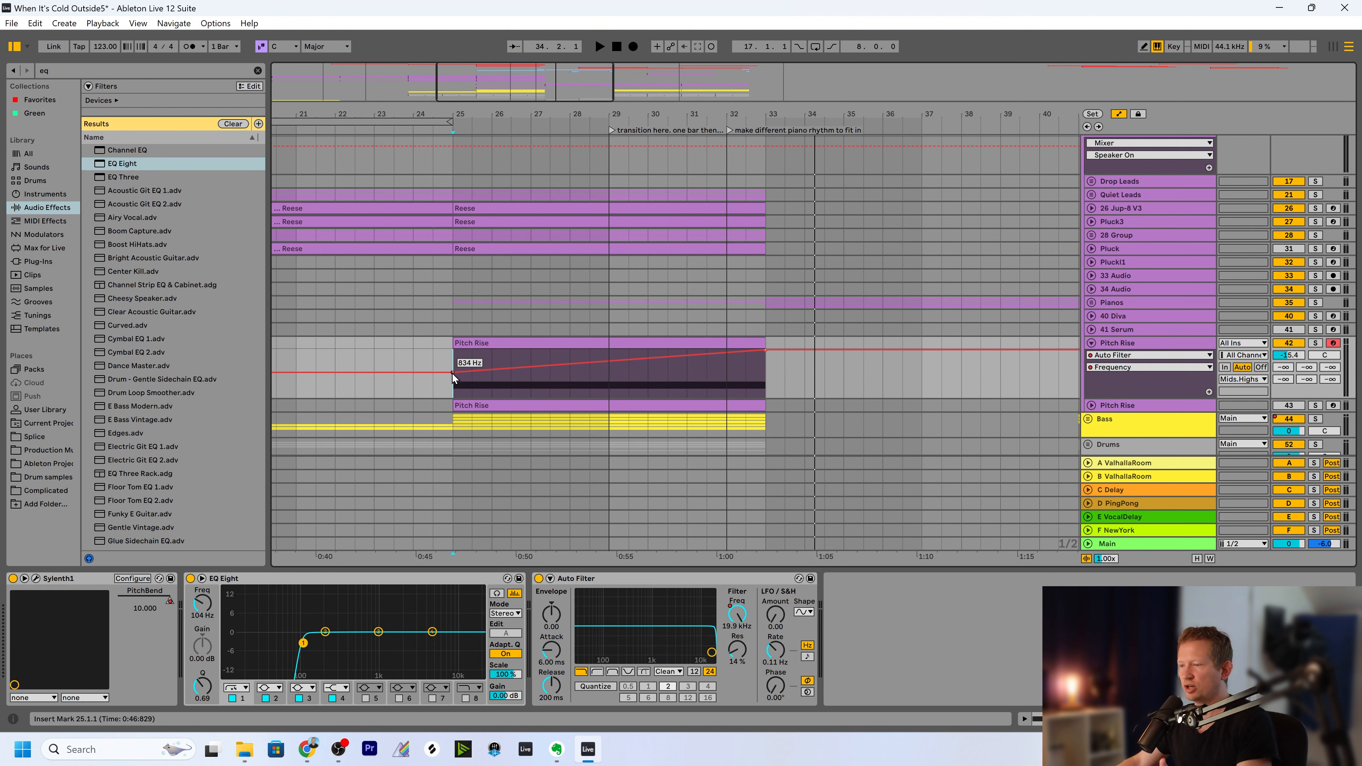
drag(452, 372, 452, 376)
drag(1289, 355, 1289, 360)
Drop the Auto Filter frequency automation to 26.0 Hz immediately after the Pitch Rise clip ends at bar 33.
scroll(1269, 382, down, 1)
click(452, 351)
click(736, 617)
drag(775, 322, 775, 368)
drag(549, 100, 567, 99)
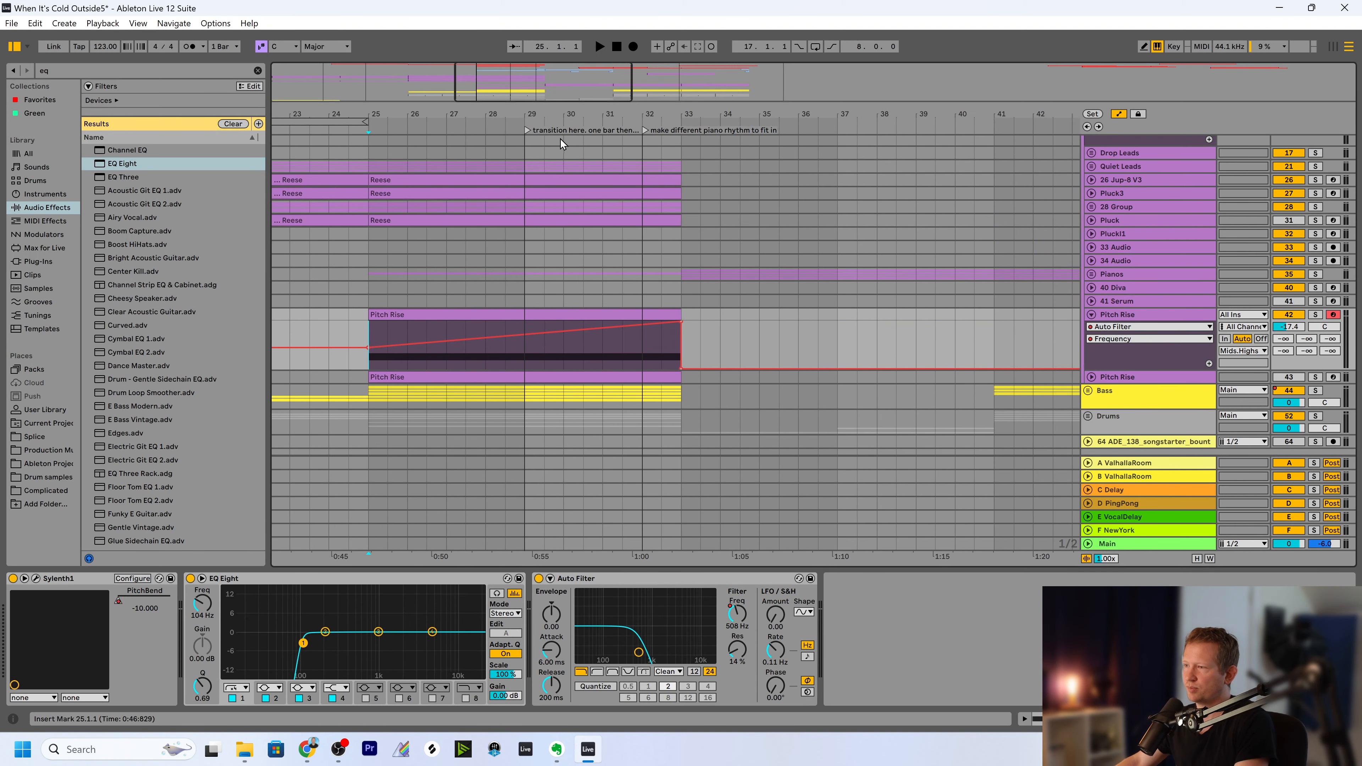
Play the arrangement through the riser and the following section up to bar 42 to check the transition.
click(557, 124)
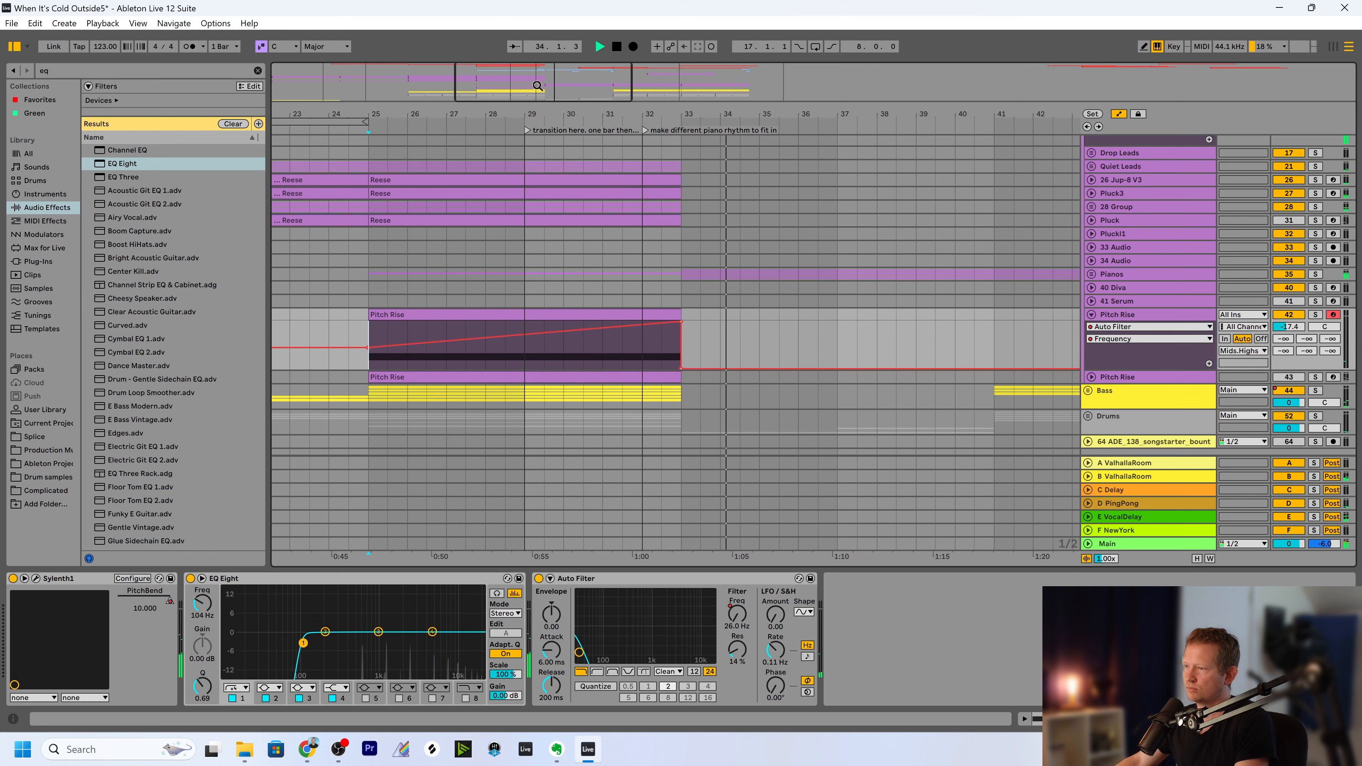
drag(574, 100, 577, 89)
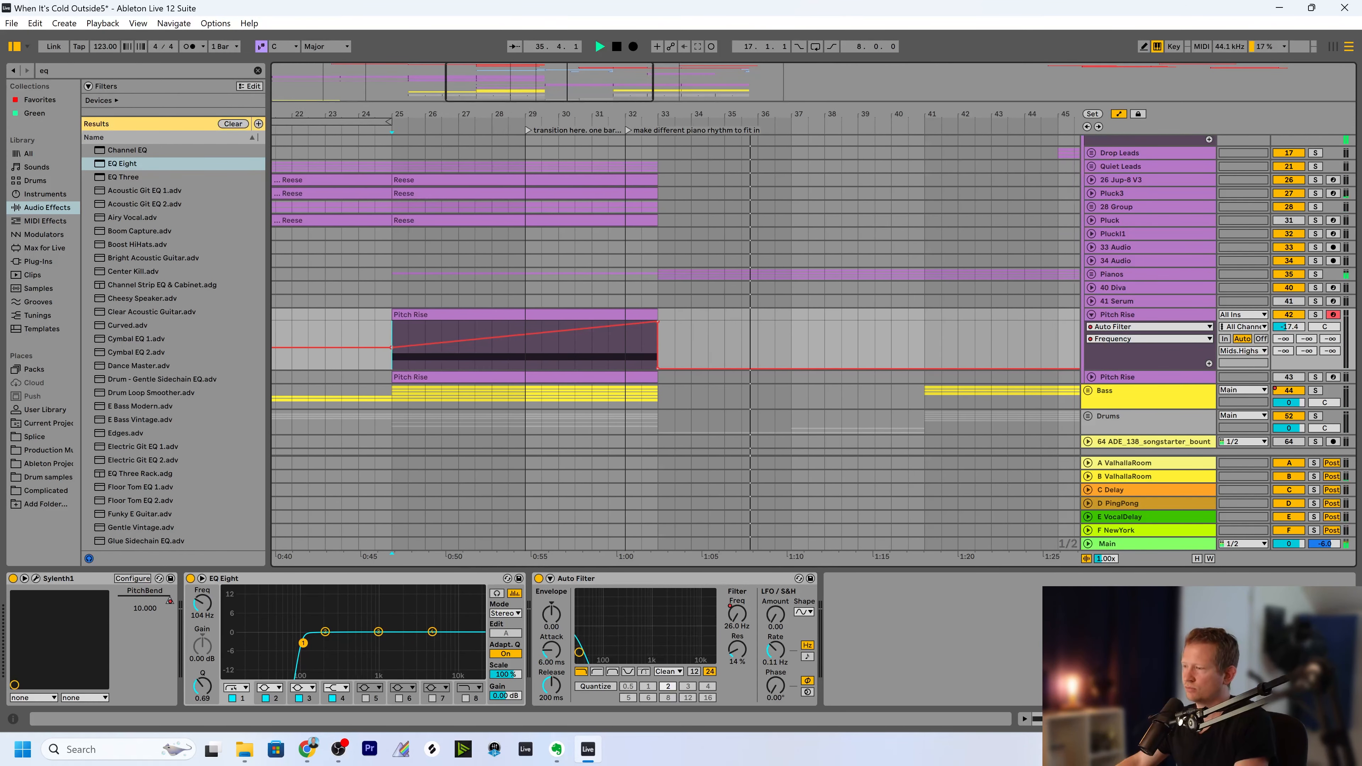
click(907, 134)
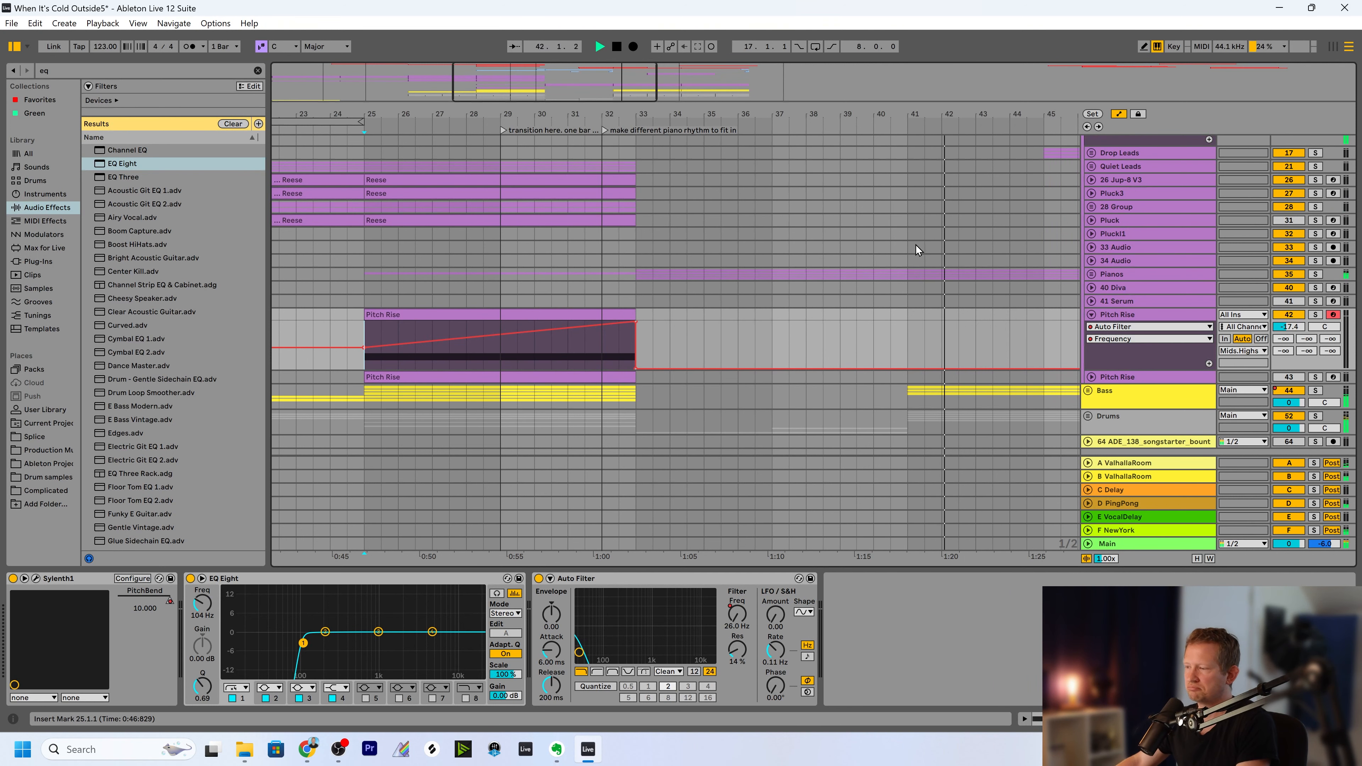
key(space)
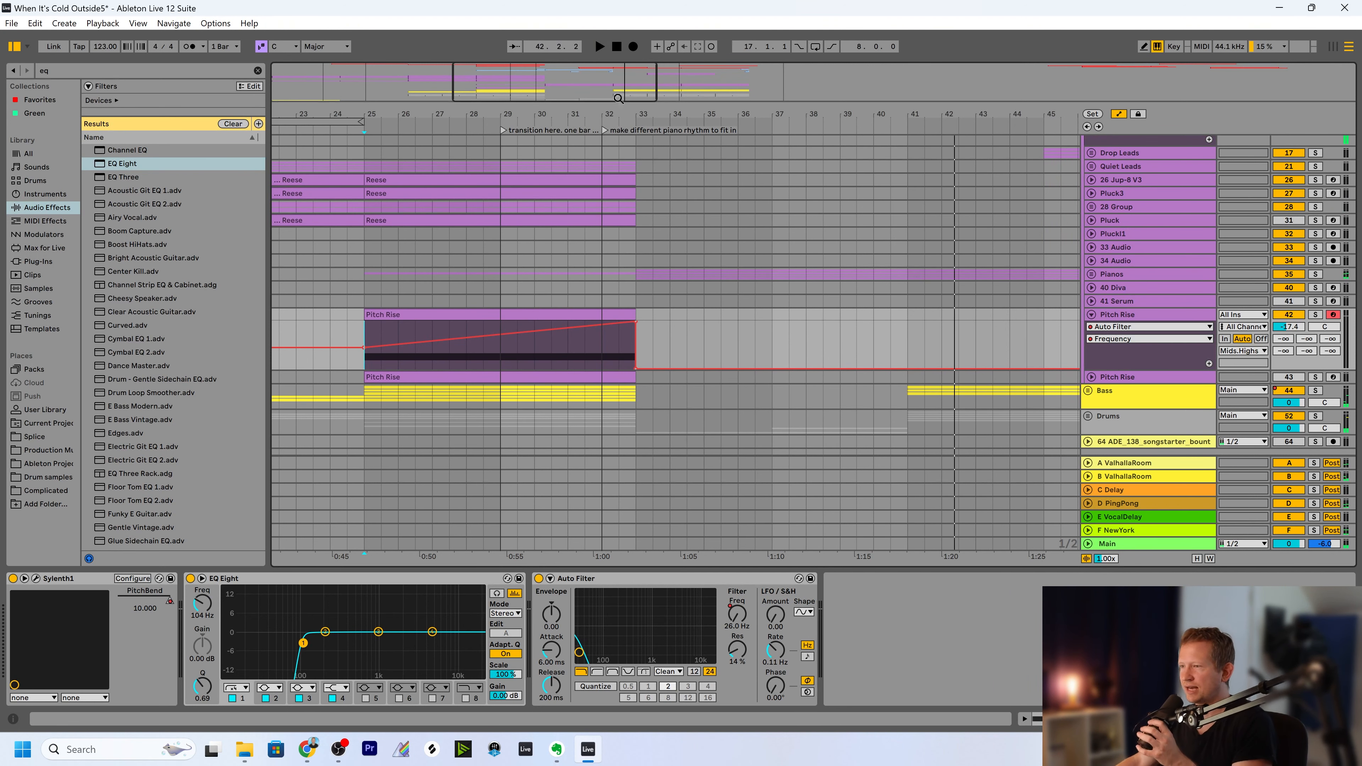
Duplicate the Pitch Rise track with its clip, devices and automation.
drag(665, 114, 777, 112)
drag(498, 114, 560, 91)
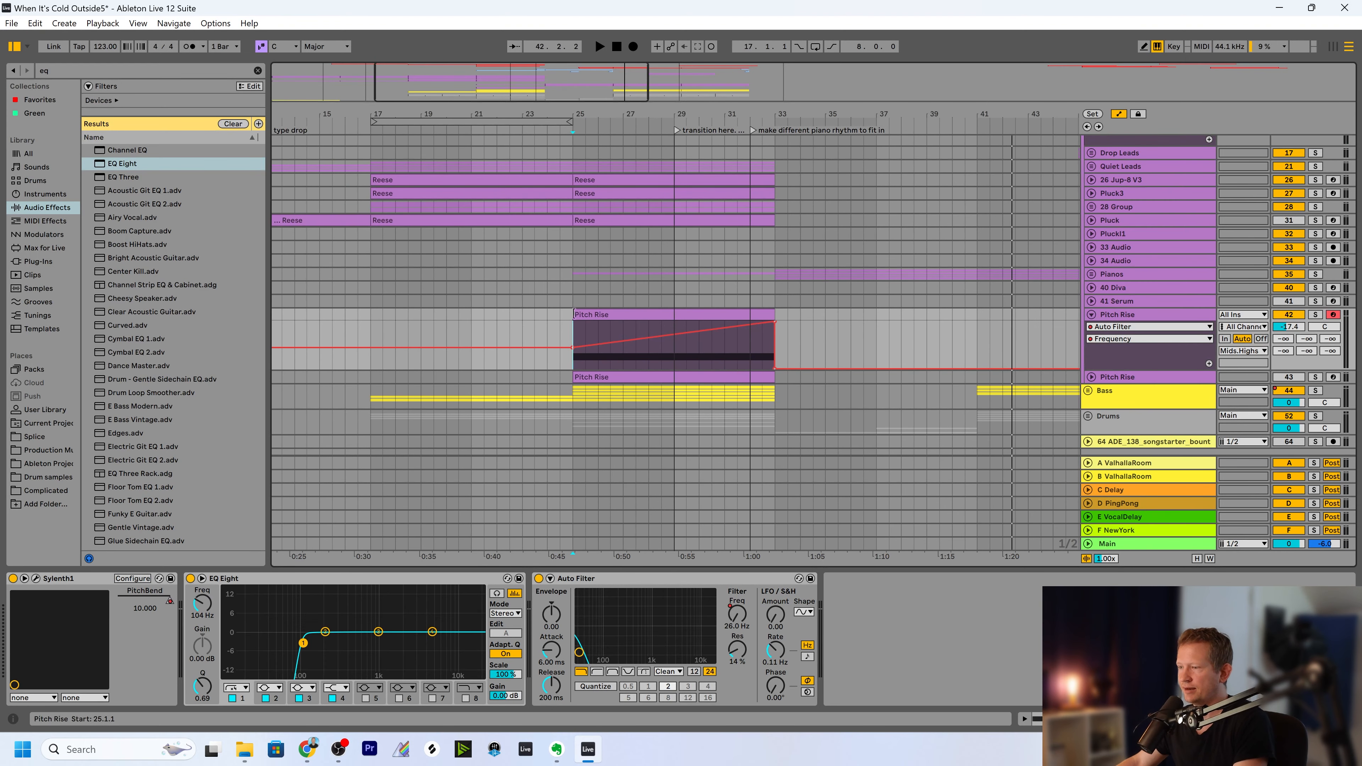
click(1100, 318)
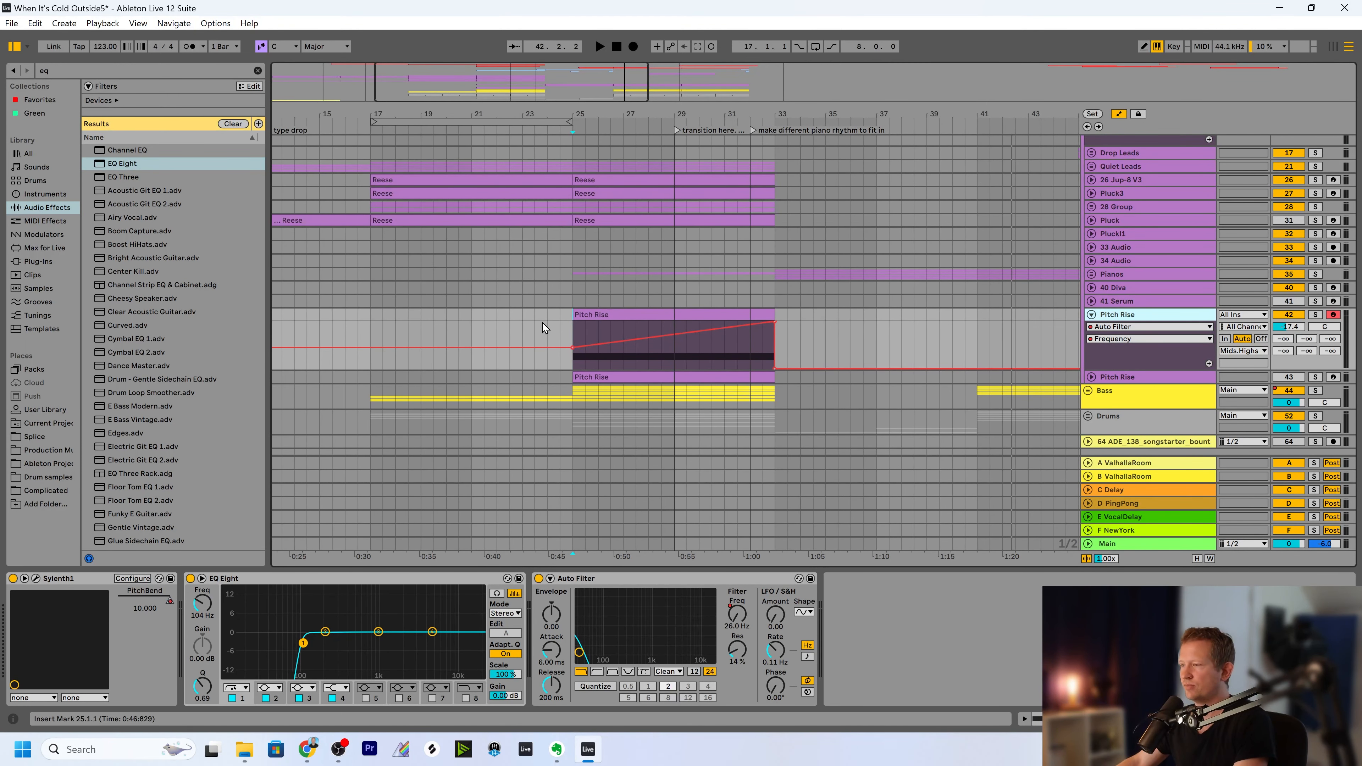
scroll(563, 324, up, 3)
scroll(563, 324, down, 1)
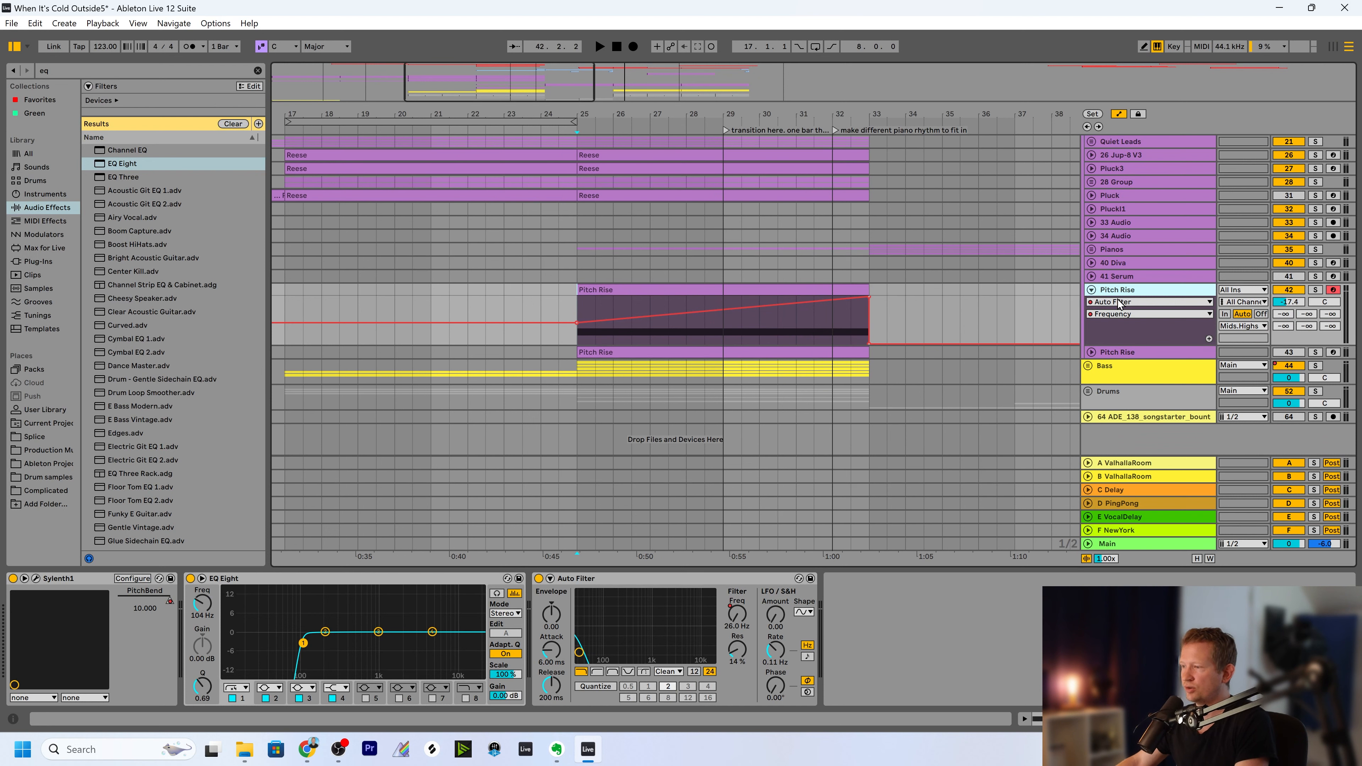
key(ctrl+d)
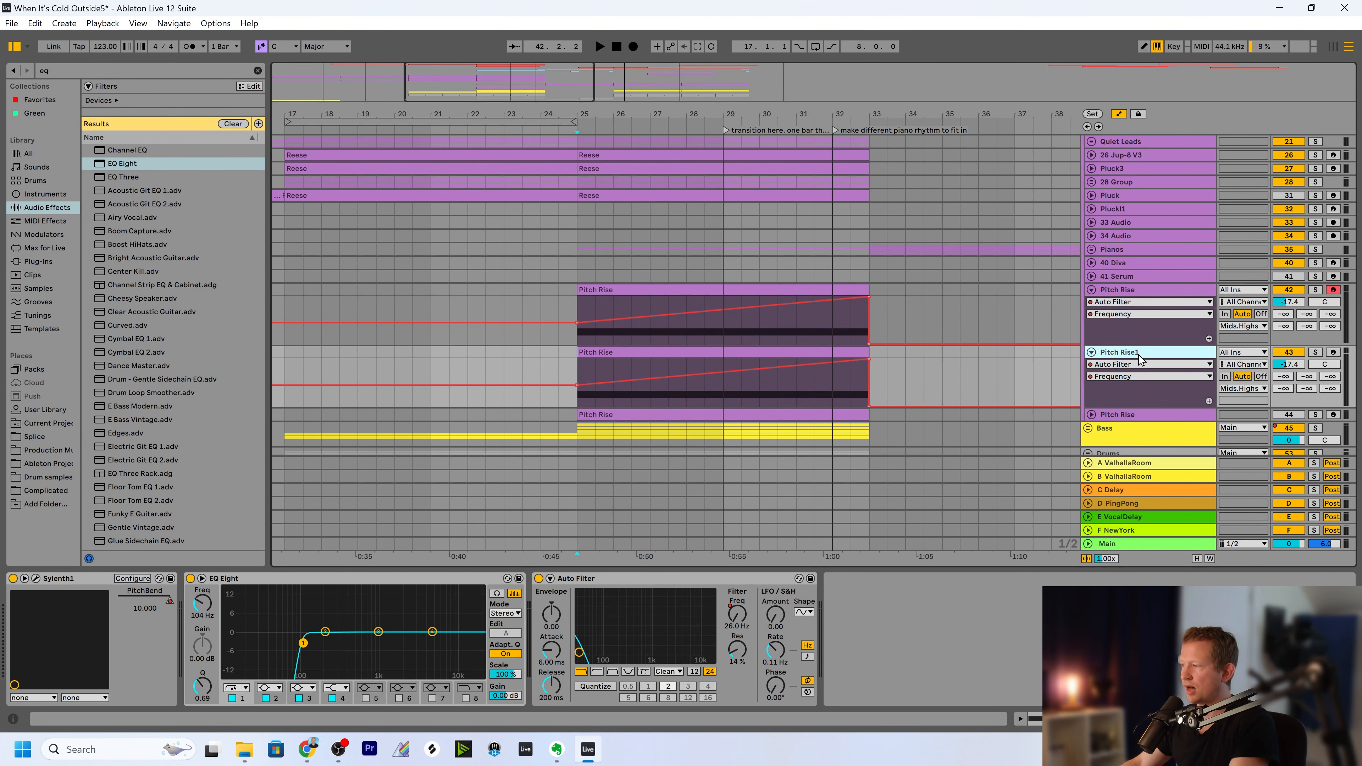
Search the audio effects for "ut" and add Utility after Auto Filter on the duplicated Pitch Rise1 track.
key(ctrl+f)
text(ut)
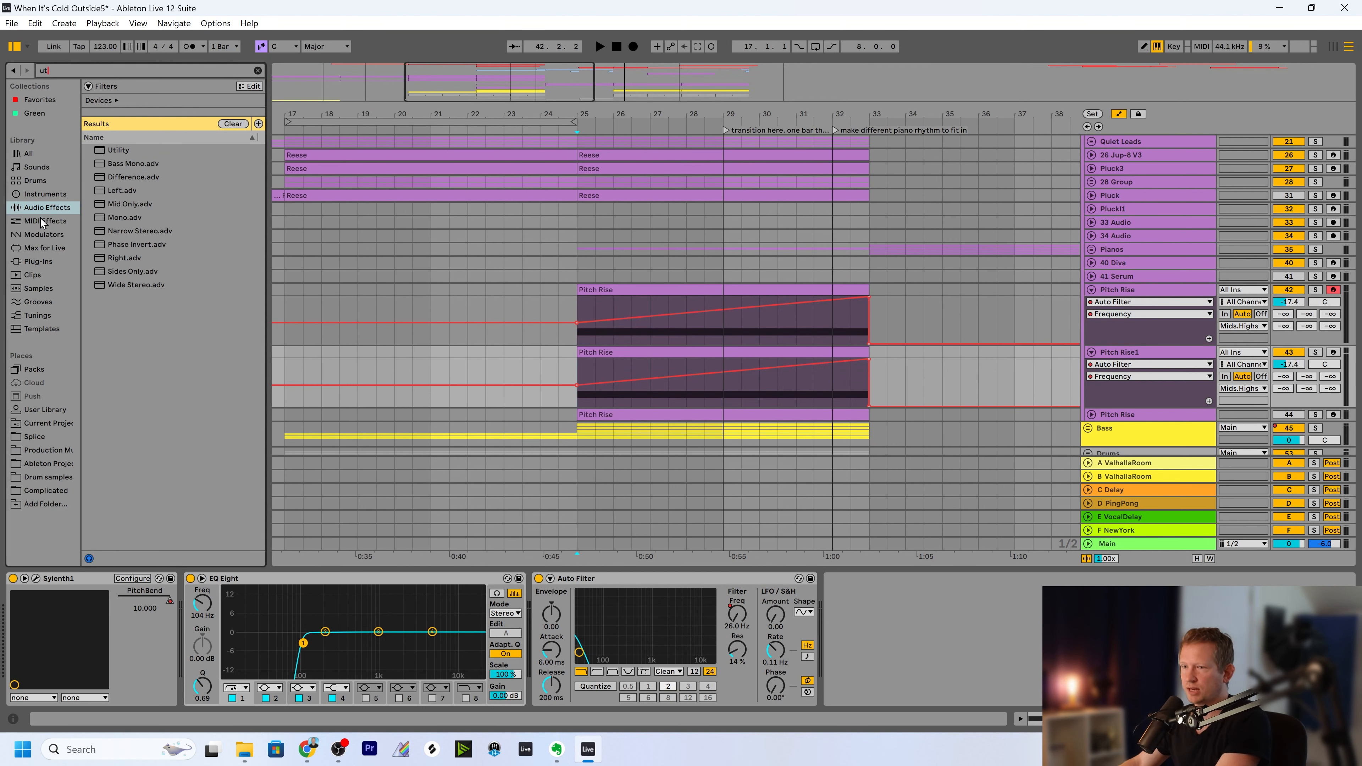
drag(114, 152, 871, 643)
Audition the duplicated track soloed with its Auto Filter off and switch its Sylenth1 to preset 110: PD Taj Mahal.
click(1315, 352)
scroll(1147, 365, down, 1)
click(35, 579)
key(space)
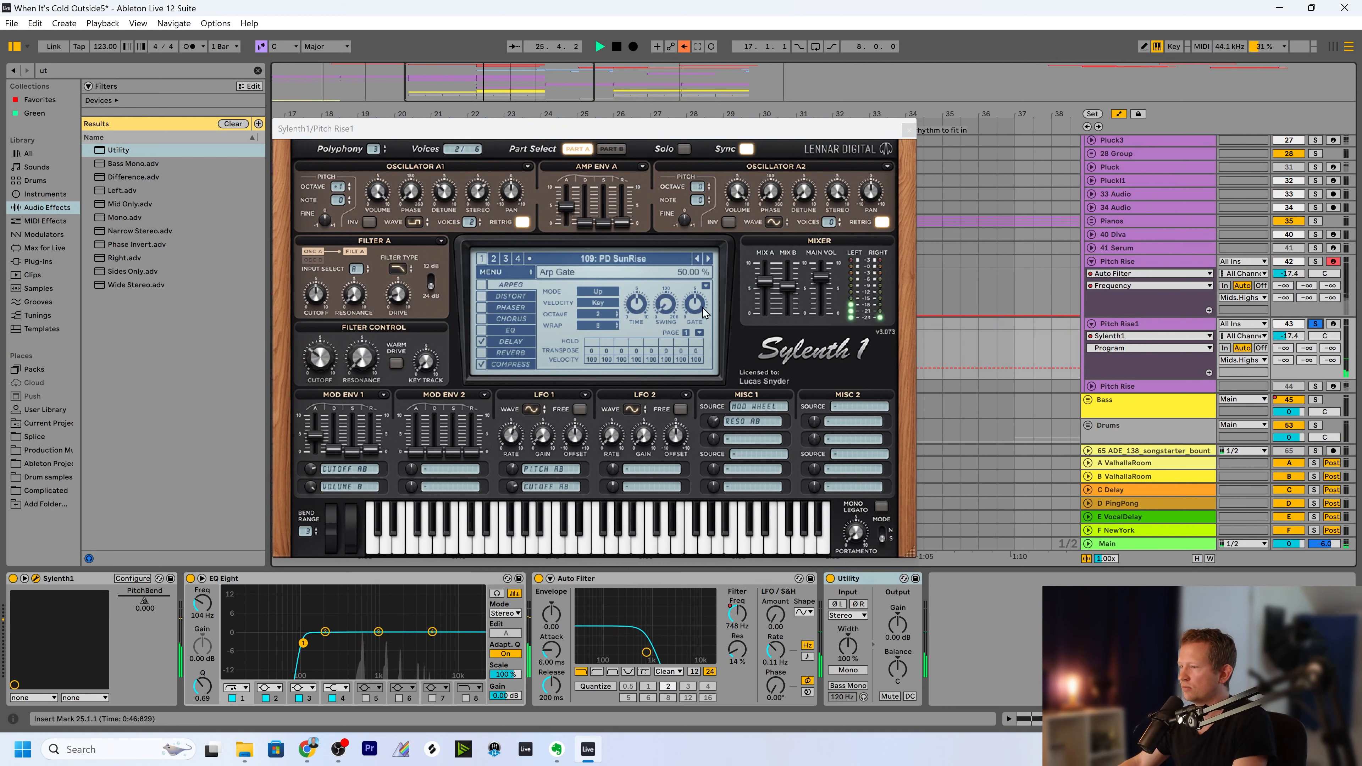
click(539, 578)
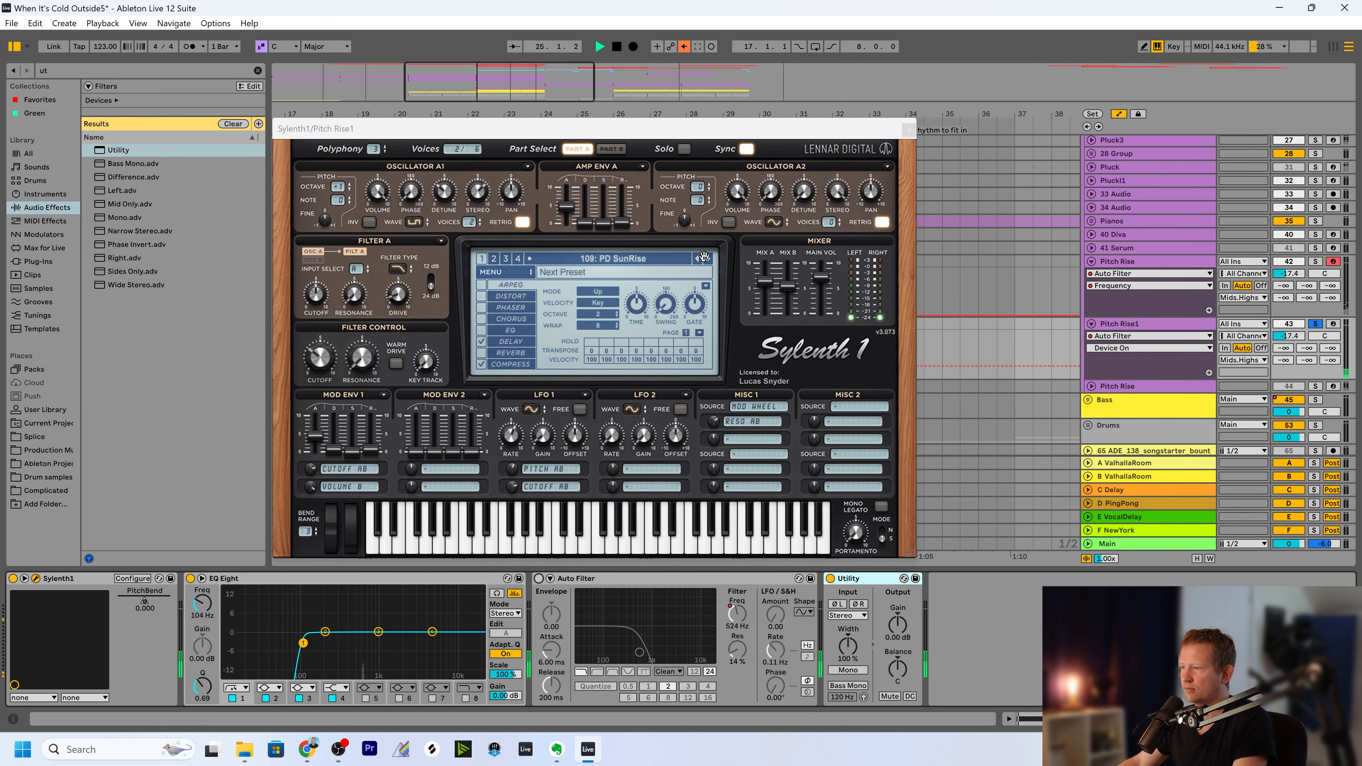
click(708, 259)
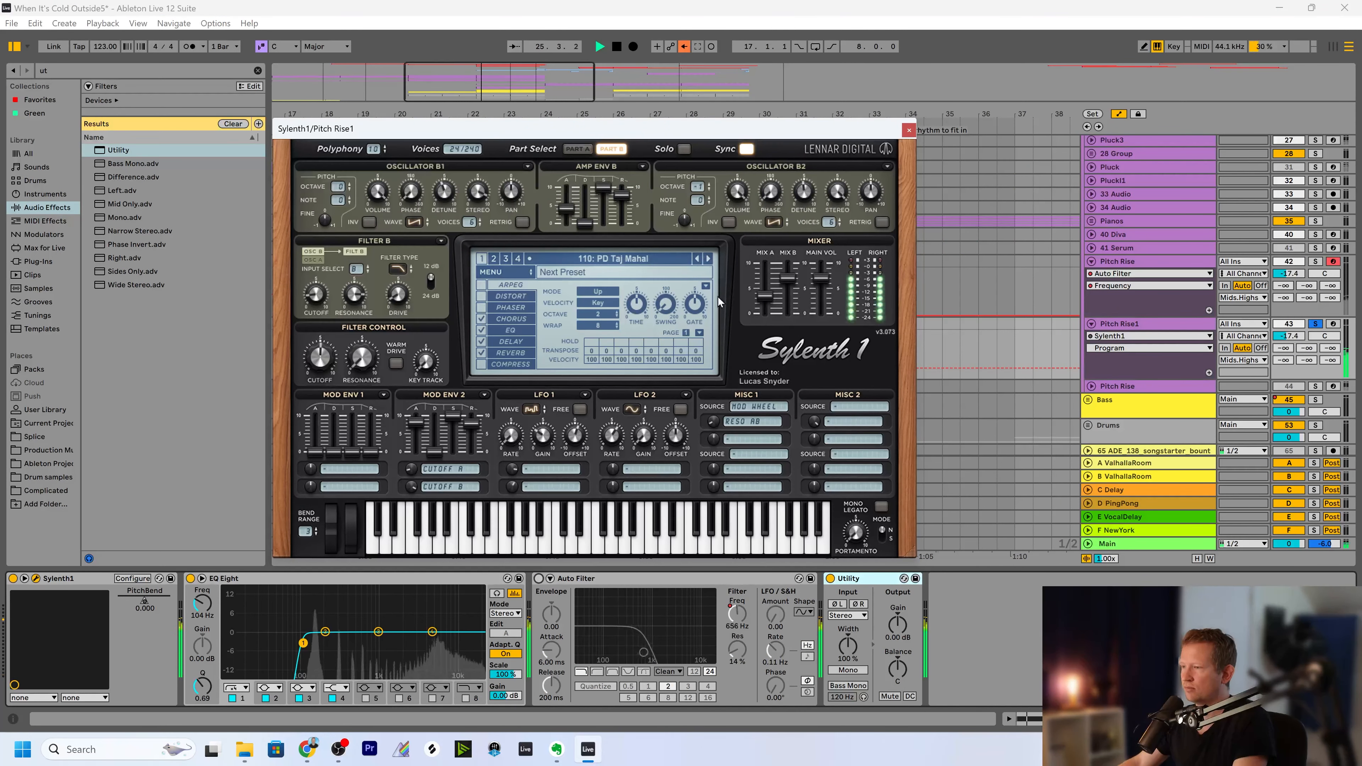
key(space)
Set the pitch bend range of the duplicate's Sylenth1 to 24 and re-enable the overridden automation.
drag(482, 129, 524, 122)
drag(347, 526, 349, 472)
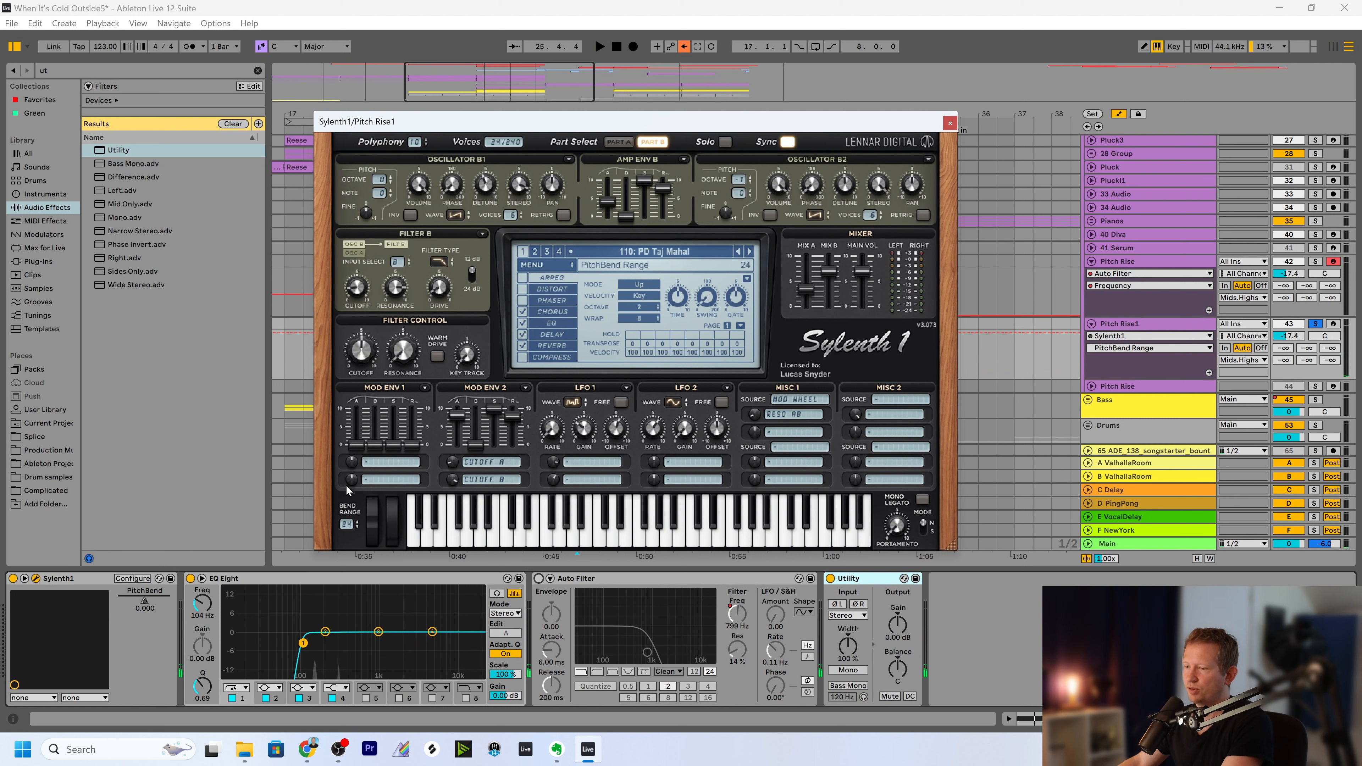
click(683, 45)
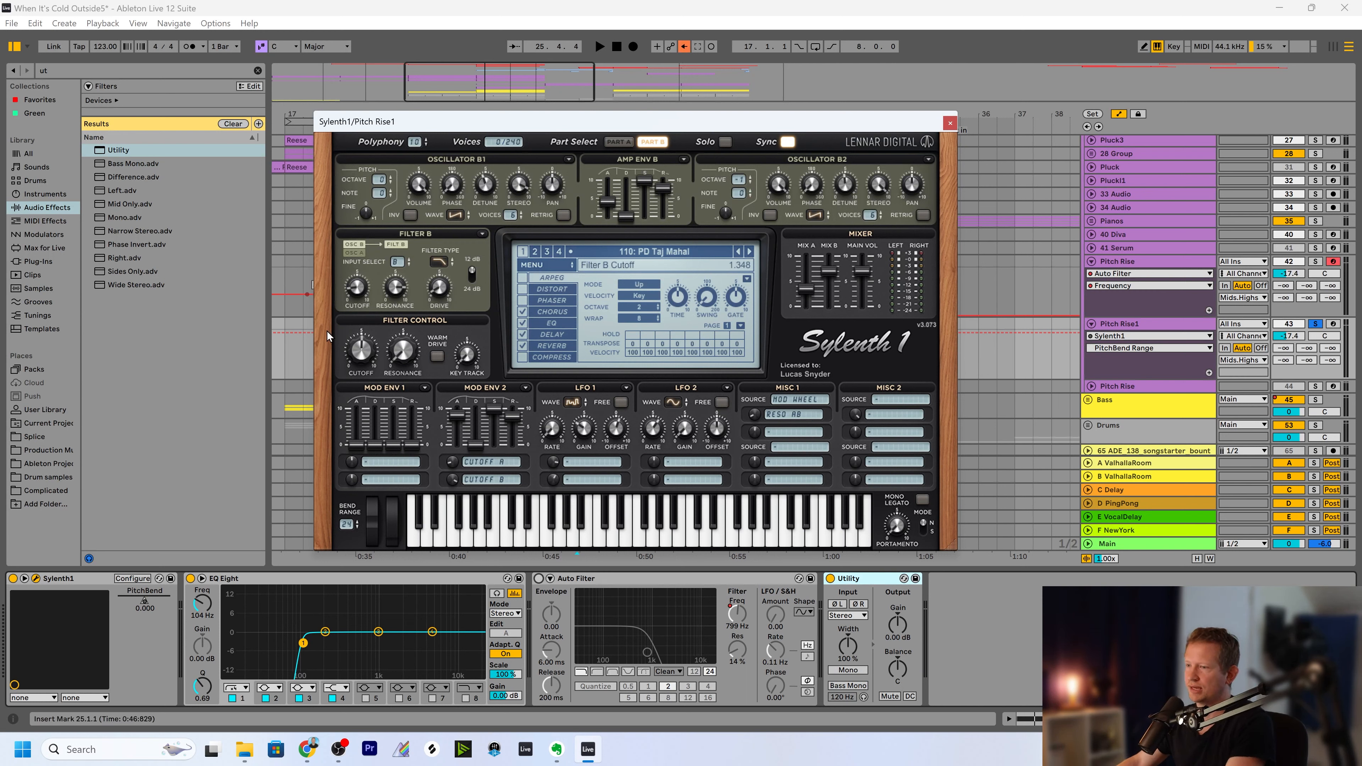
click(684, 47)
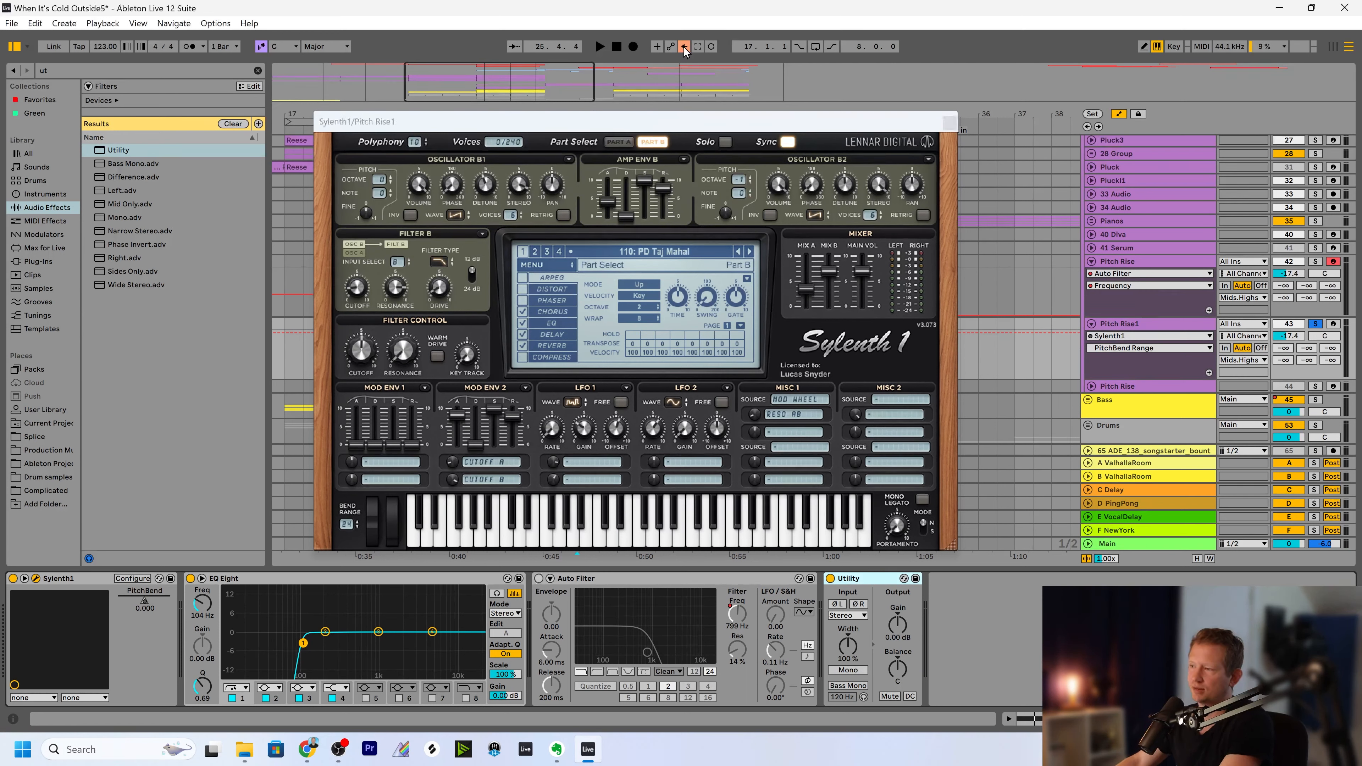
Close the Sylenth1 window, set Utility's balance to 50L, and select bars 25 to 33 on the Pitch Rise1 track.
click(949, 123)
drag(898, 669, 898, 735)
scroll(880, 322, down, 1)
drag(869, 314, 577, 314)
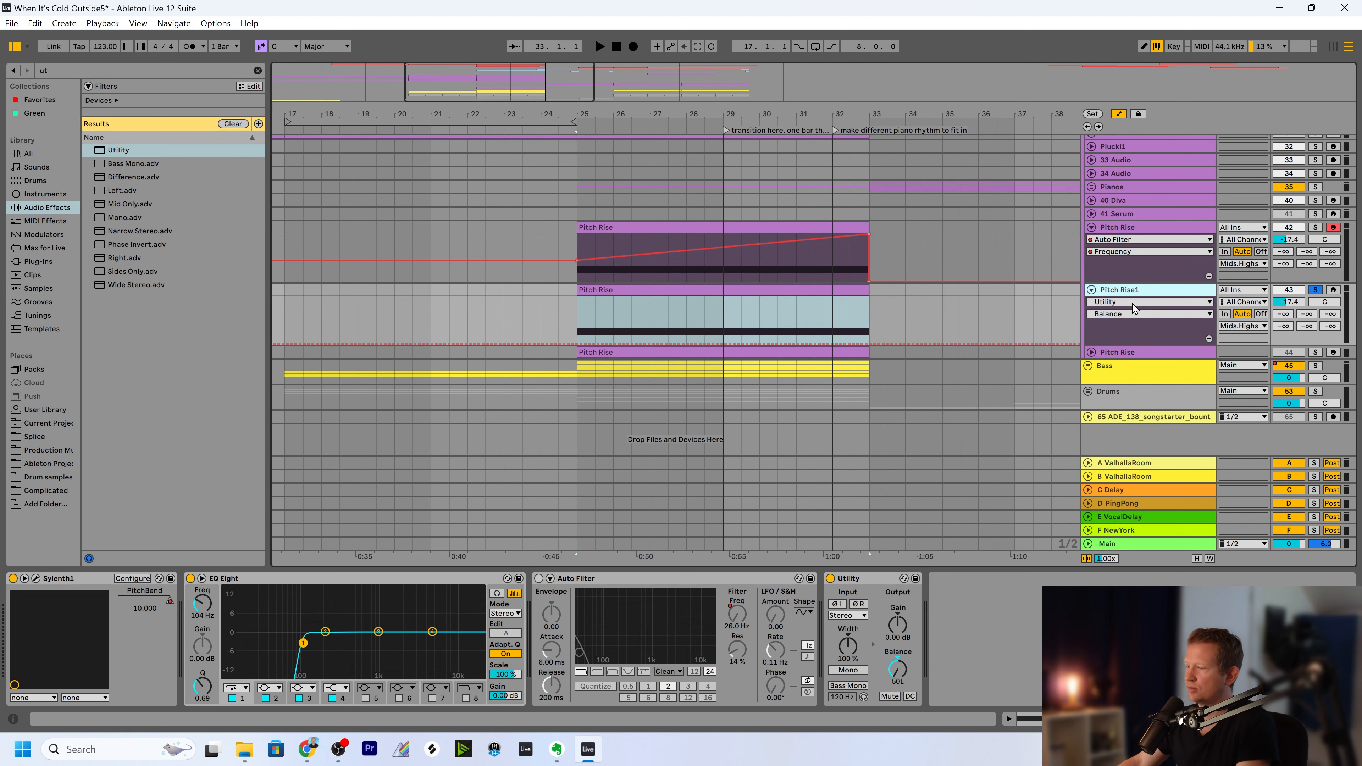
Duplicate the Pitch Rise1 track and turn on Auto Filter on the copy.
key(ctrl+d)
click(538, 579)
scroll(1023, 431, down, 3)
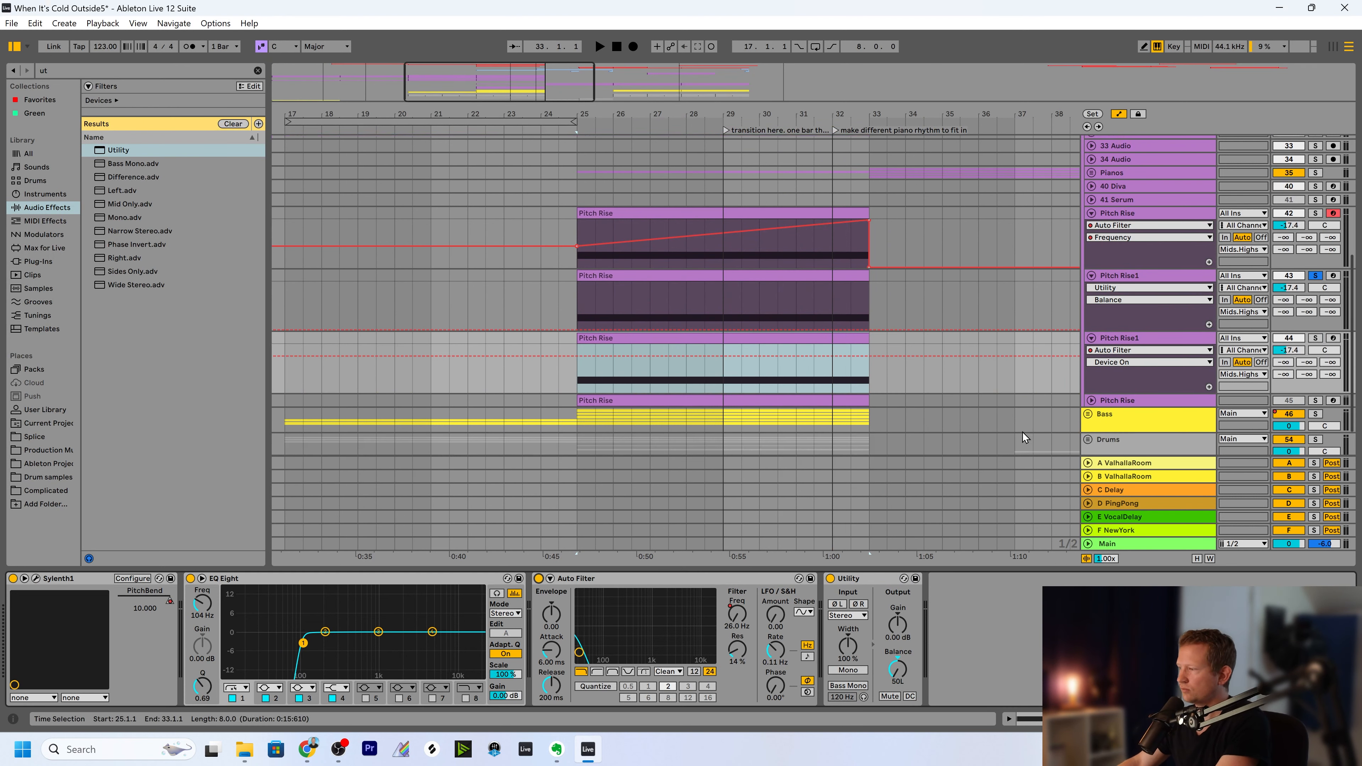
Group the Pitch Rise track with both Pitch Rise1 tracks and name the group Pitch Risers.
click(1118, 185)
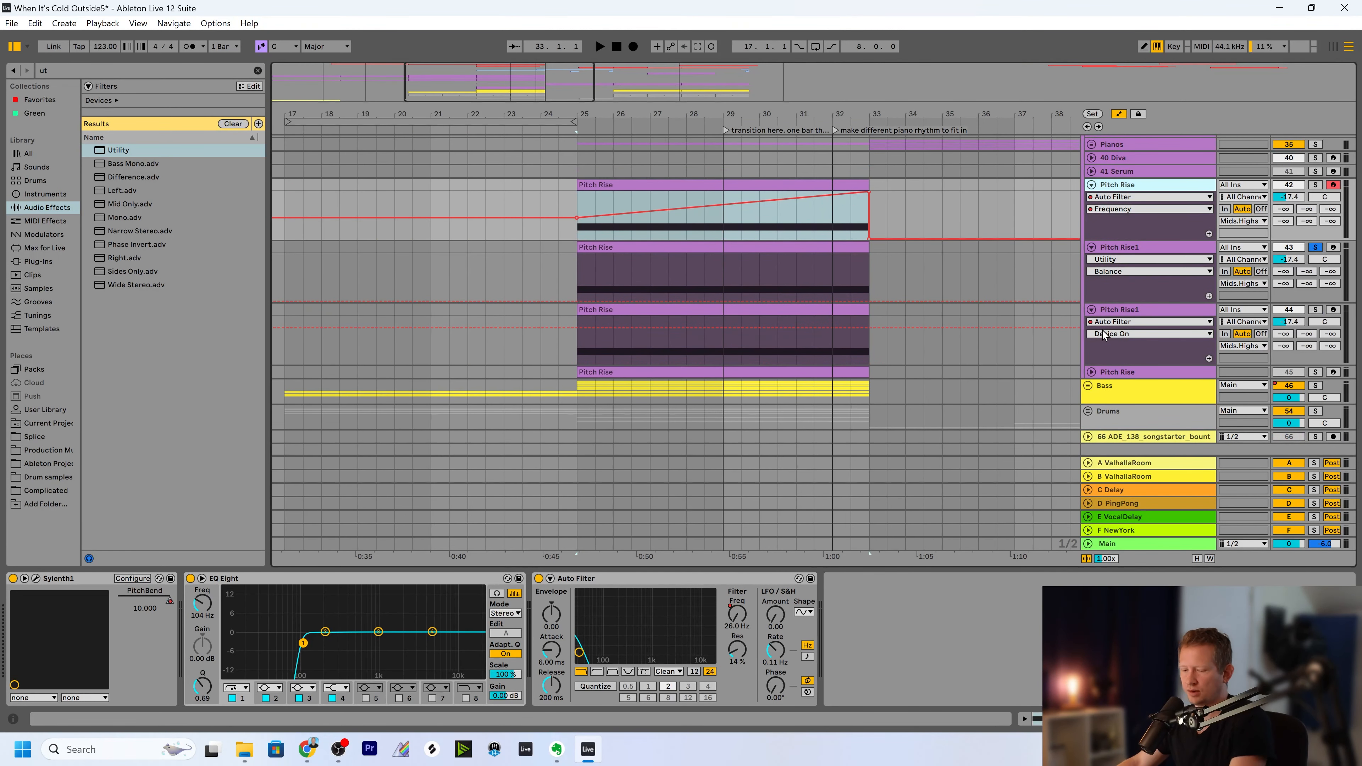
shift+click(1119, 310)
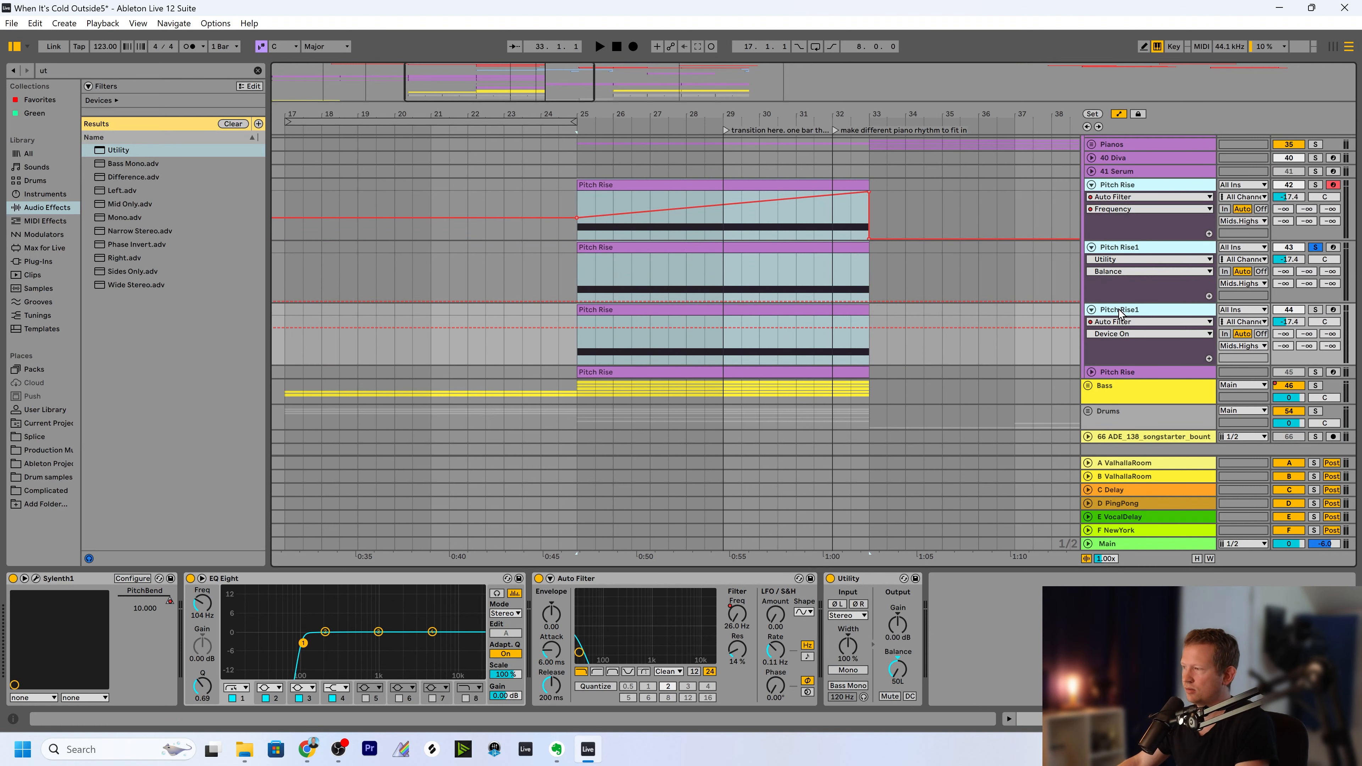
key(ctrl+g)
click(1110, 234)
click(1114, 177)
click(1117, 181)
key(ctrl+r)
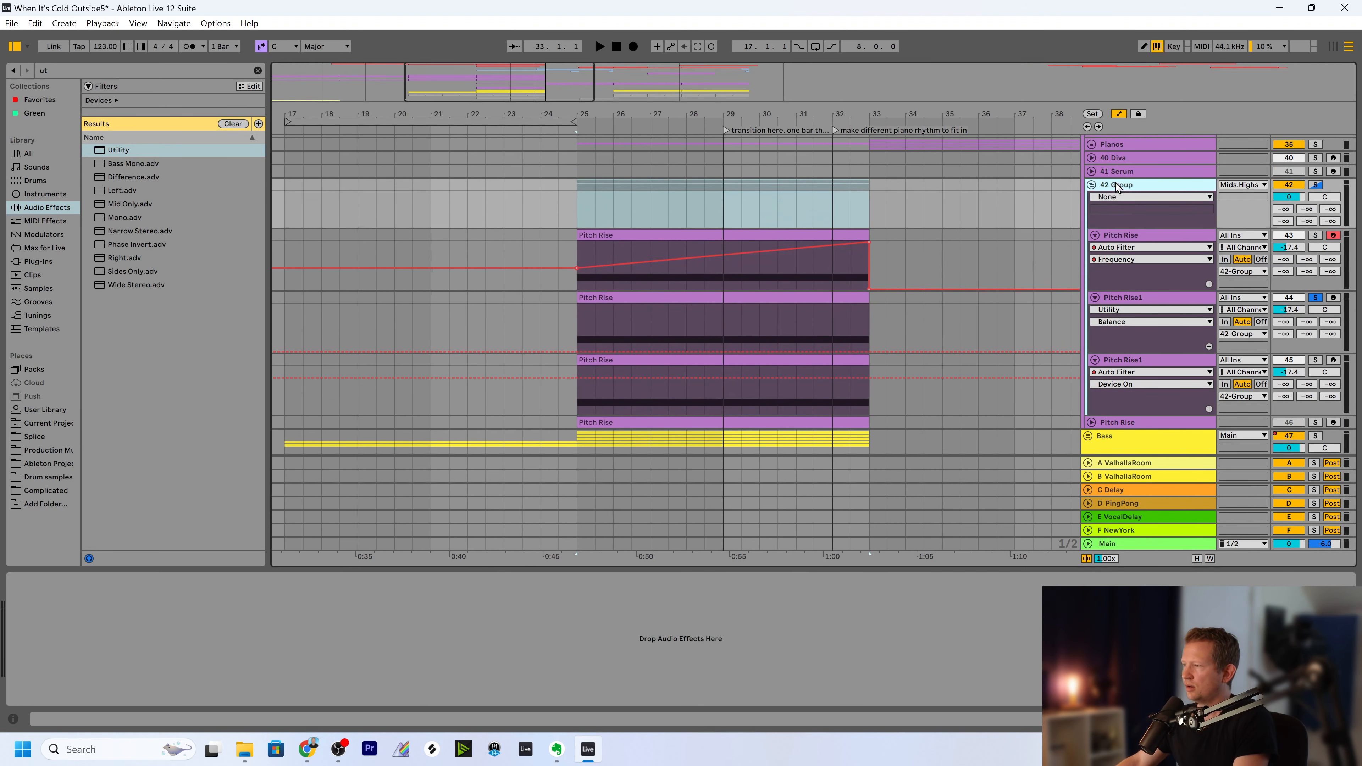
text(Pitch)
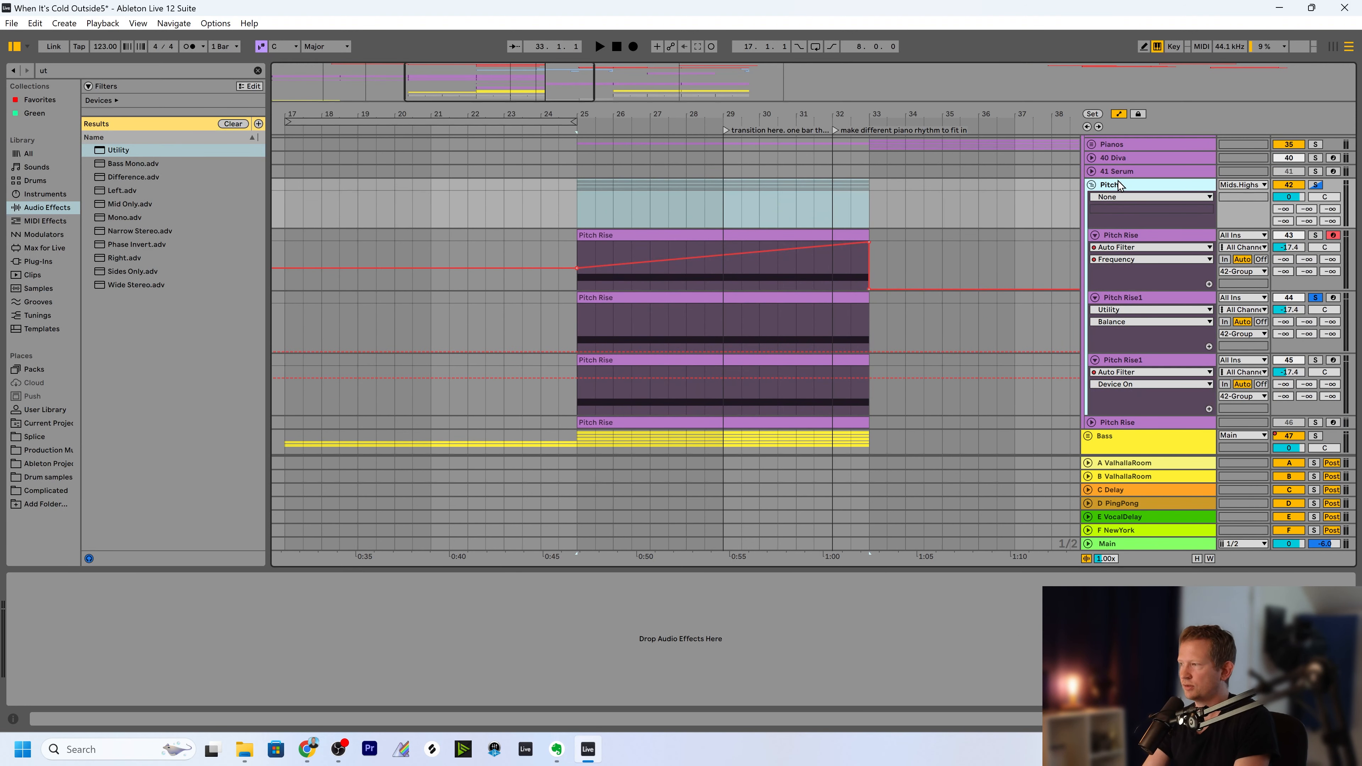
text( Risers)
key(Return)
Audition the second Pitch Rise1 track soloed with its Auto Filter off and switch its Sylenth1 to preset 104: PD Morphing Pad.
scroll(1173, 298, down, 2)
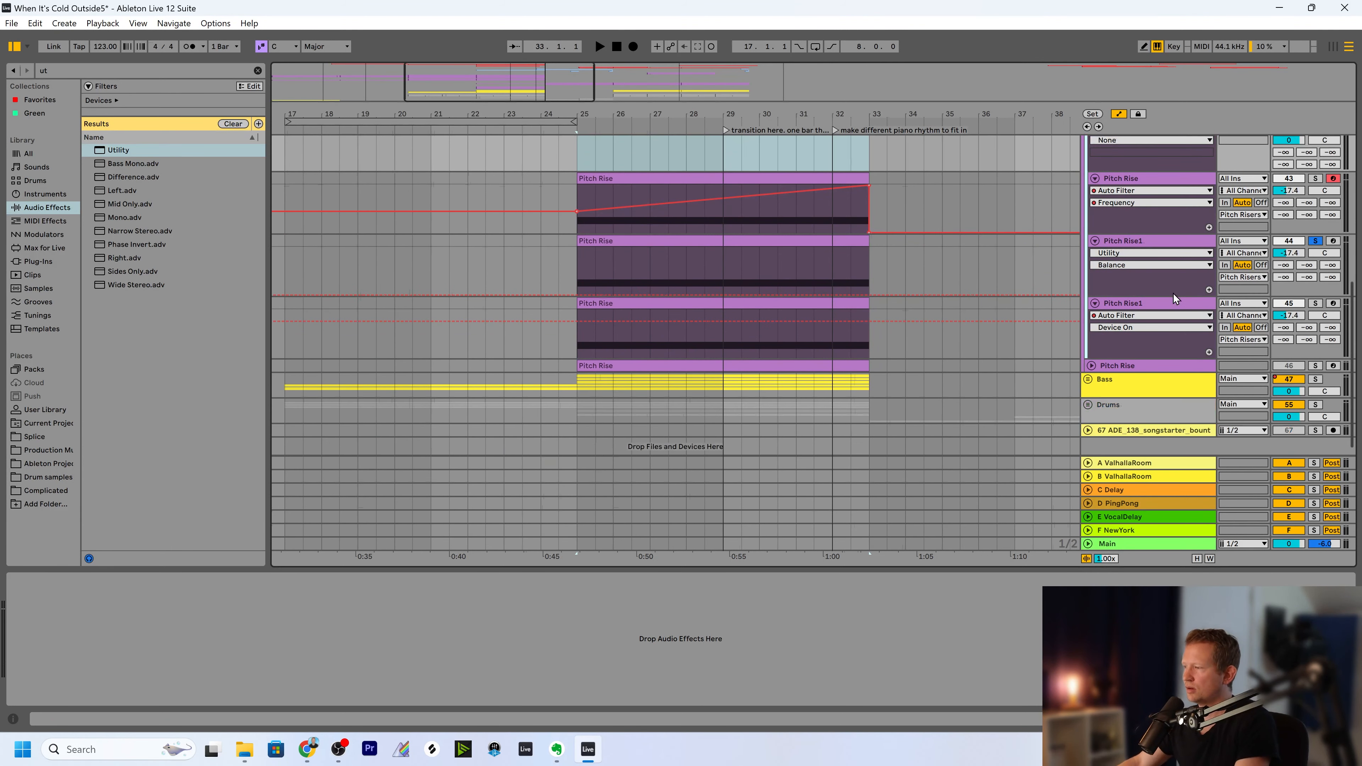
click(1148, 306)
drag(579, 555, 592, 554)
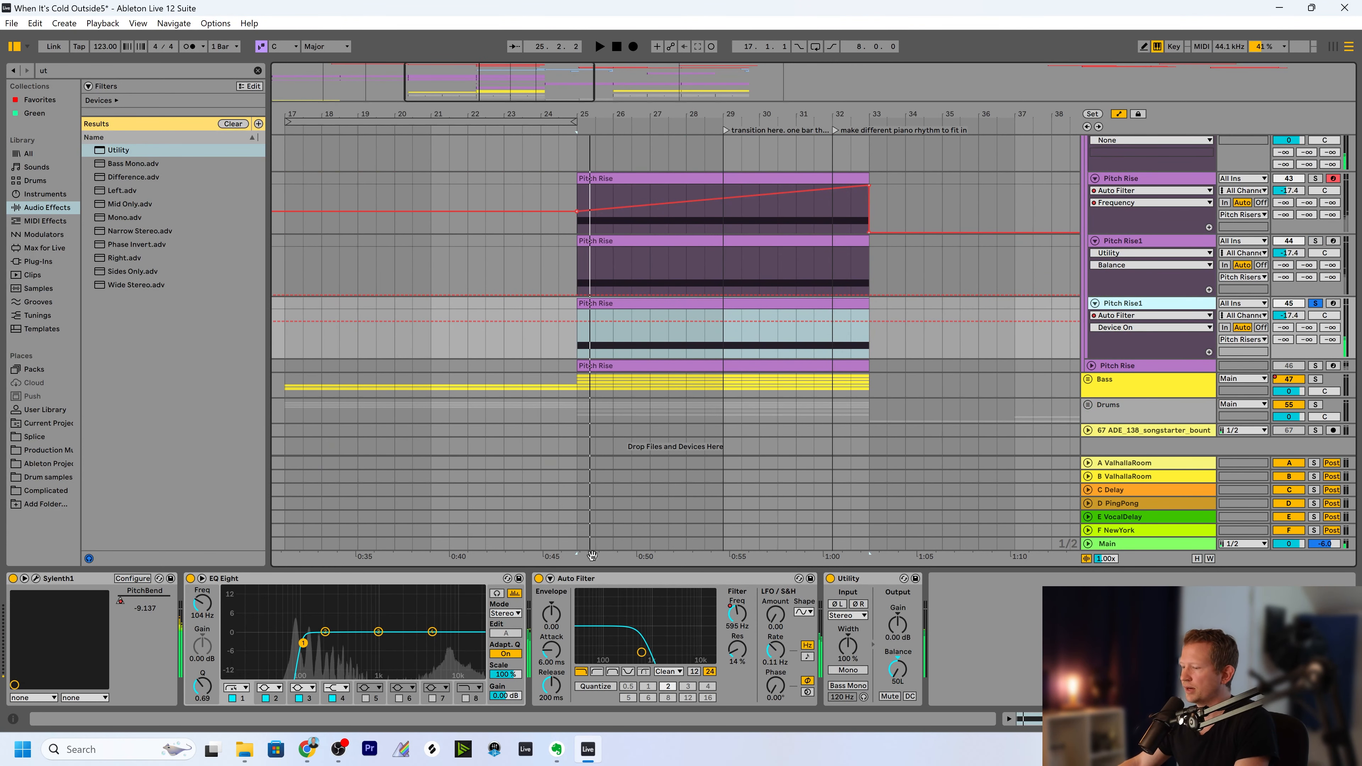
click(36, 577)
click(738, 252)
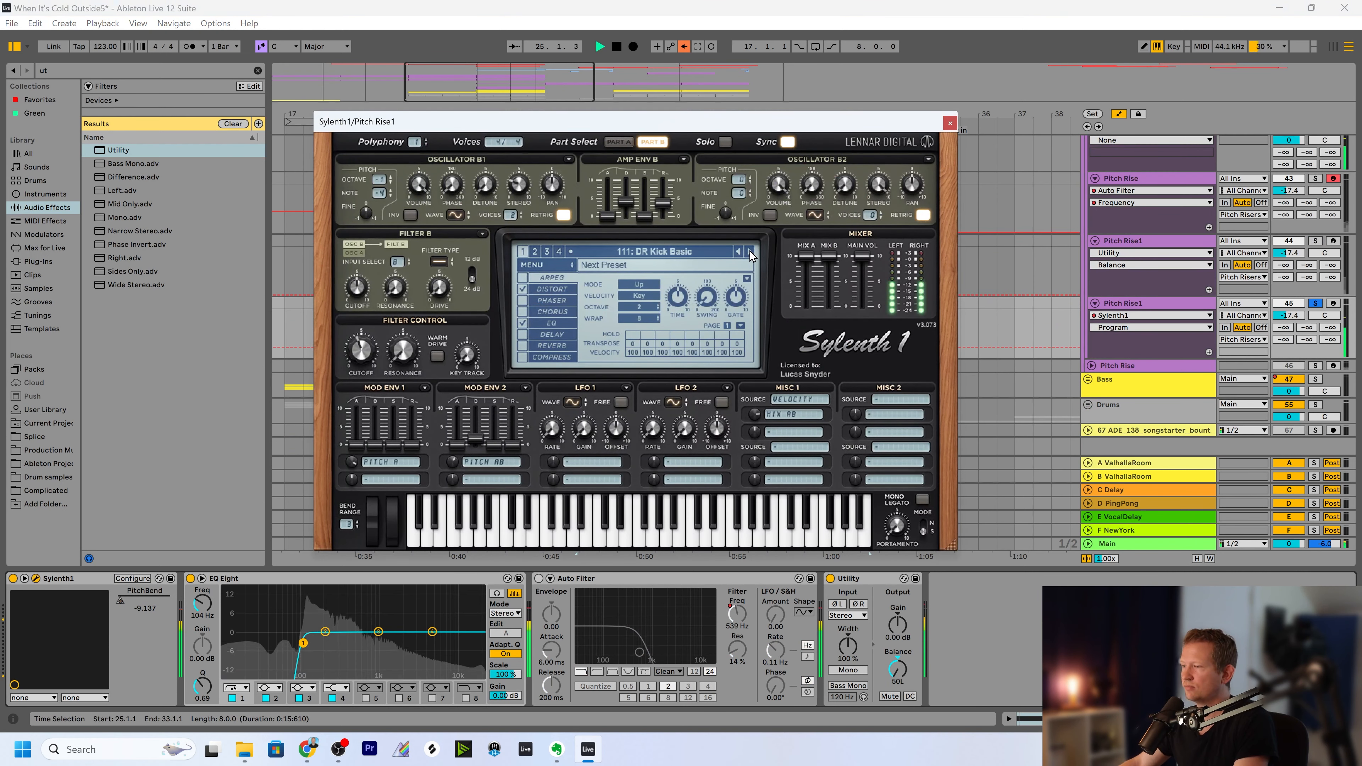
click(738, 253)
click(739, 252)
click(738, 252)
key(space)
key(space)
click(738, 252)
key(space)
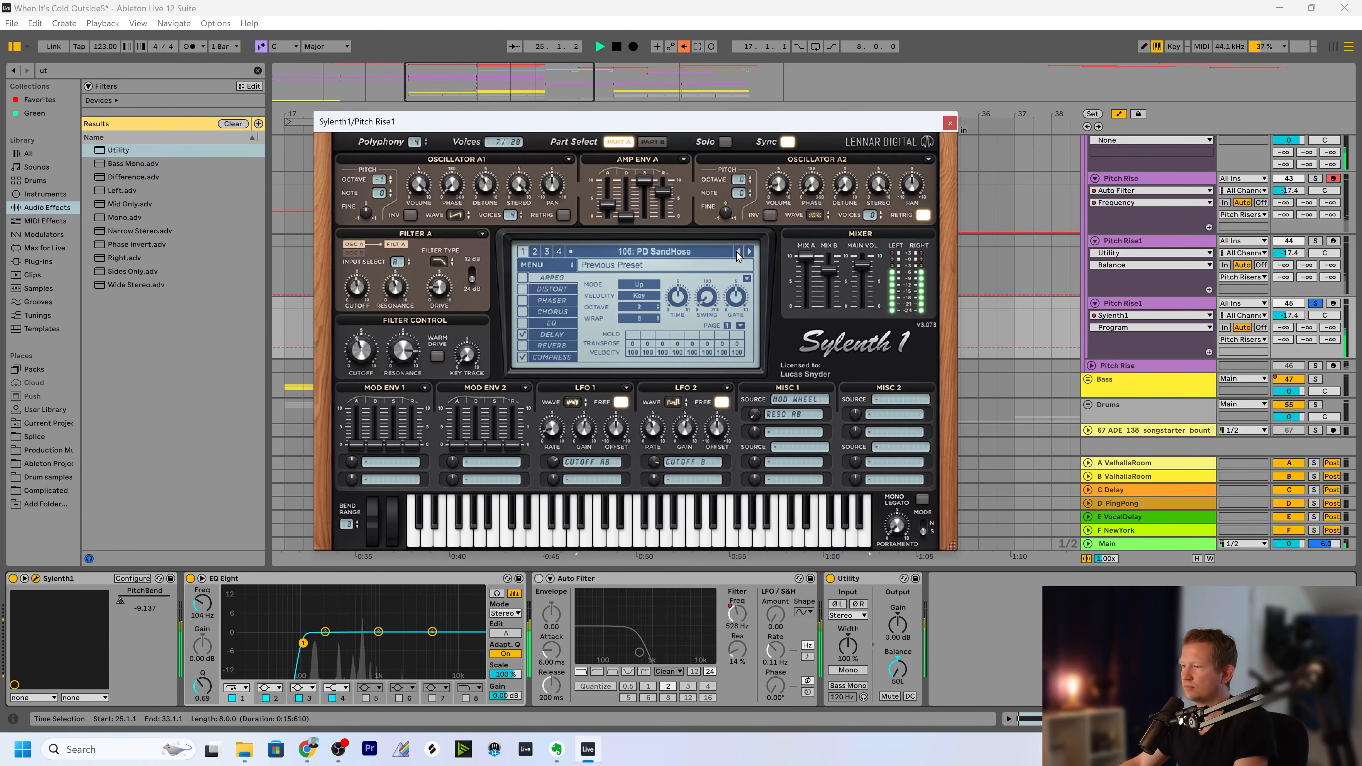
key(space)
click(738, 252)
click(738, 252)
key(space)
key(space)
Set the pitch bend range of this Sylenth1 to 24, re-enable the overridden automation, and turn its Auto Filter back on.
drag(347, 524, 340, 264)
click(685, 47)
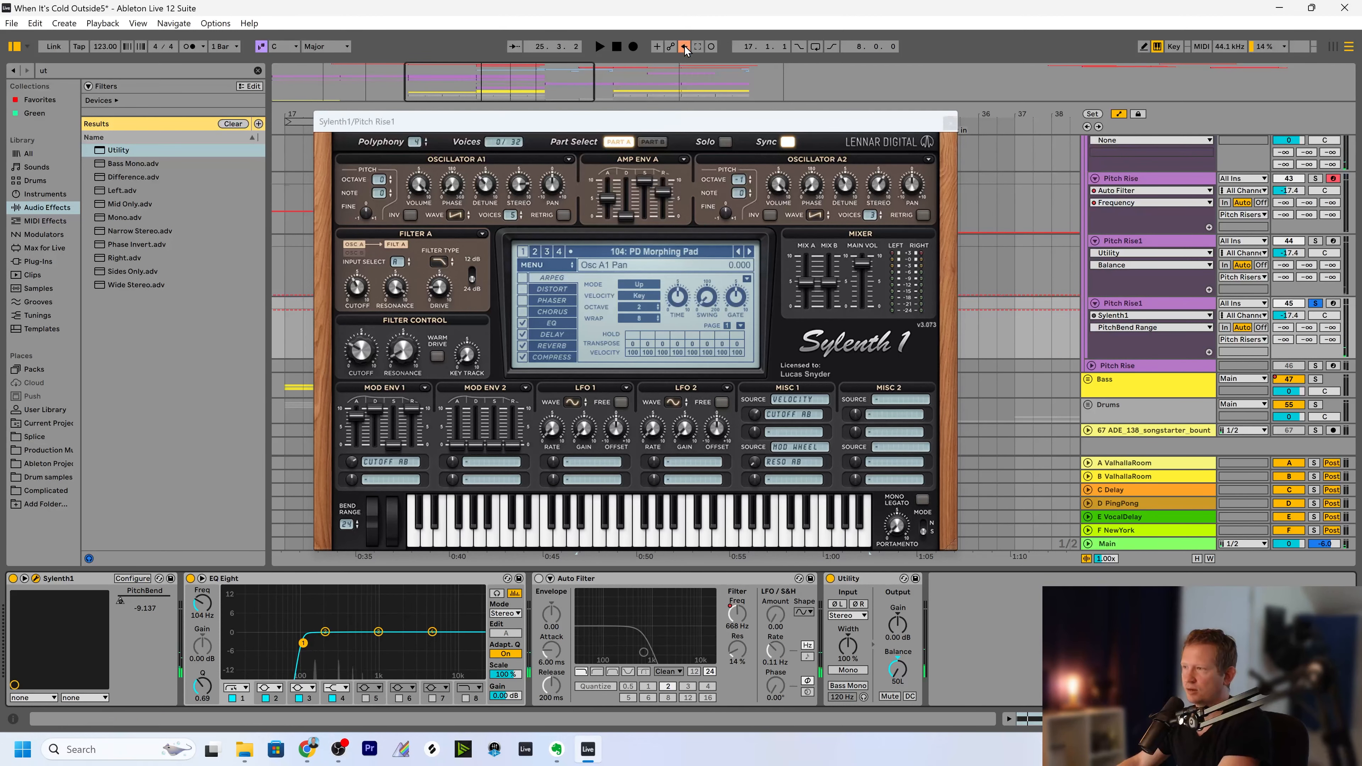
click(945, 127)
click(538, 579)
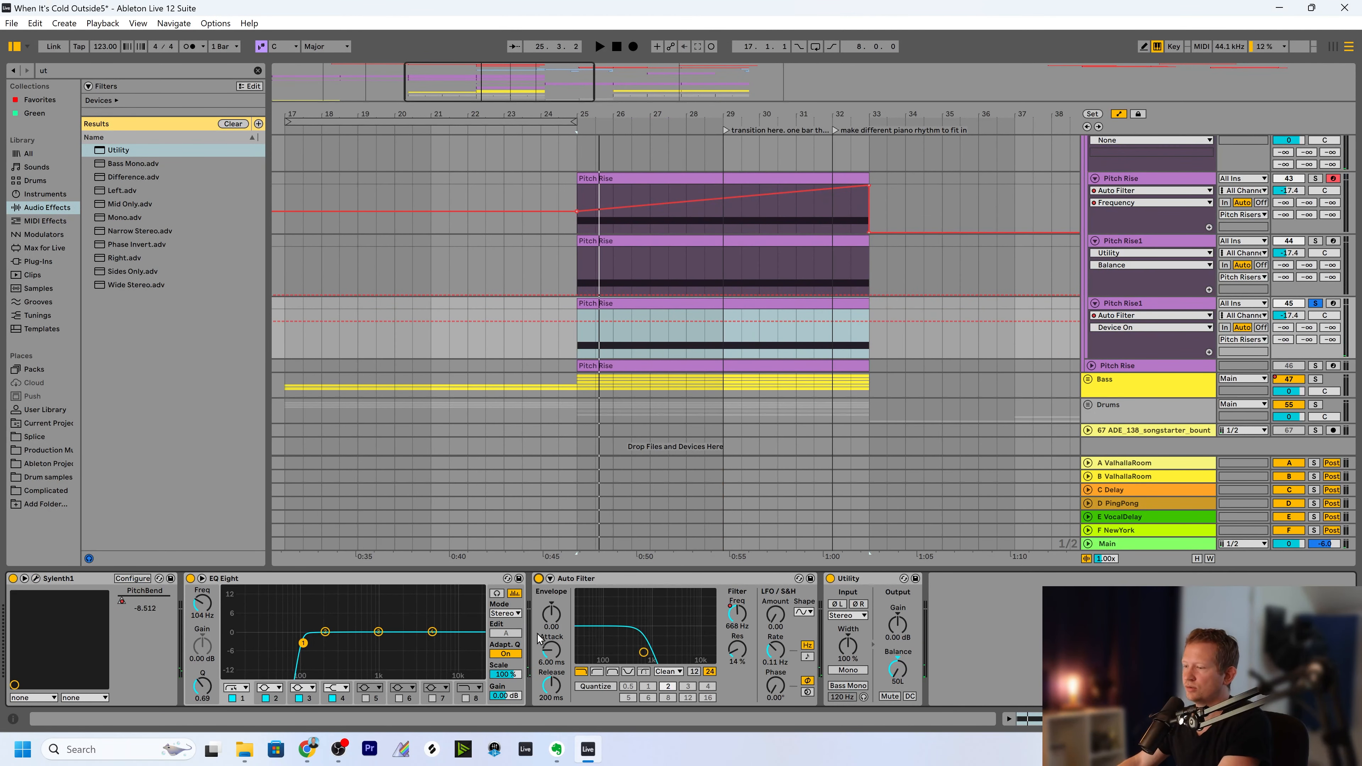
Unsolo the second Pitch Rise1 track and set its Utility balance to 50R.
mouse_move(570, 115)
mouse_down()
mouse_move(431, 114)
mouse_move(563, 114)
mouse_up()
click(1315, 304)
scroll(1110, 329, down, 1)
scroll(563, 293, up, 1)
scroll(564, 294, up, 2)
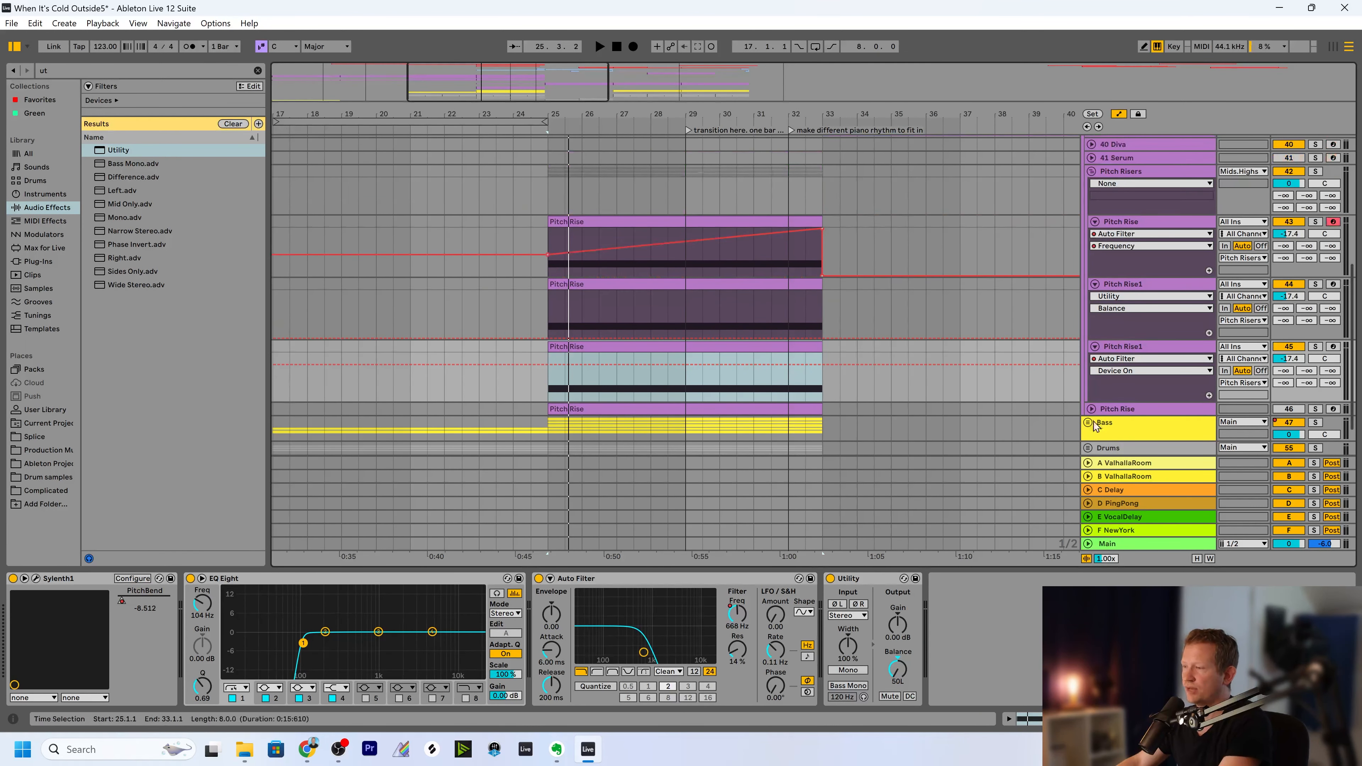
click(1123, 286)
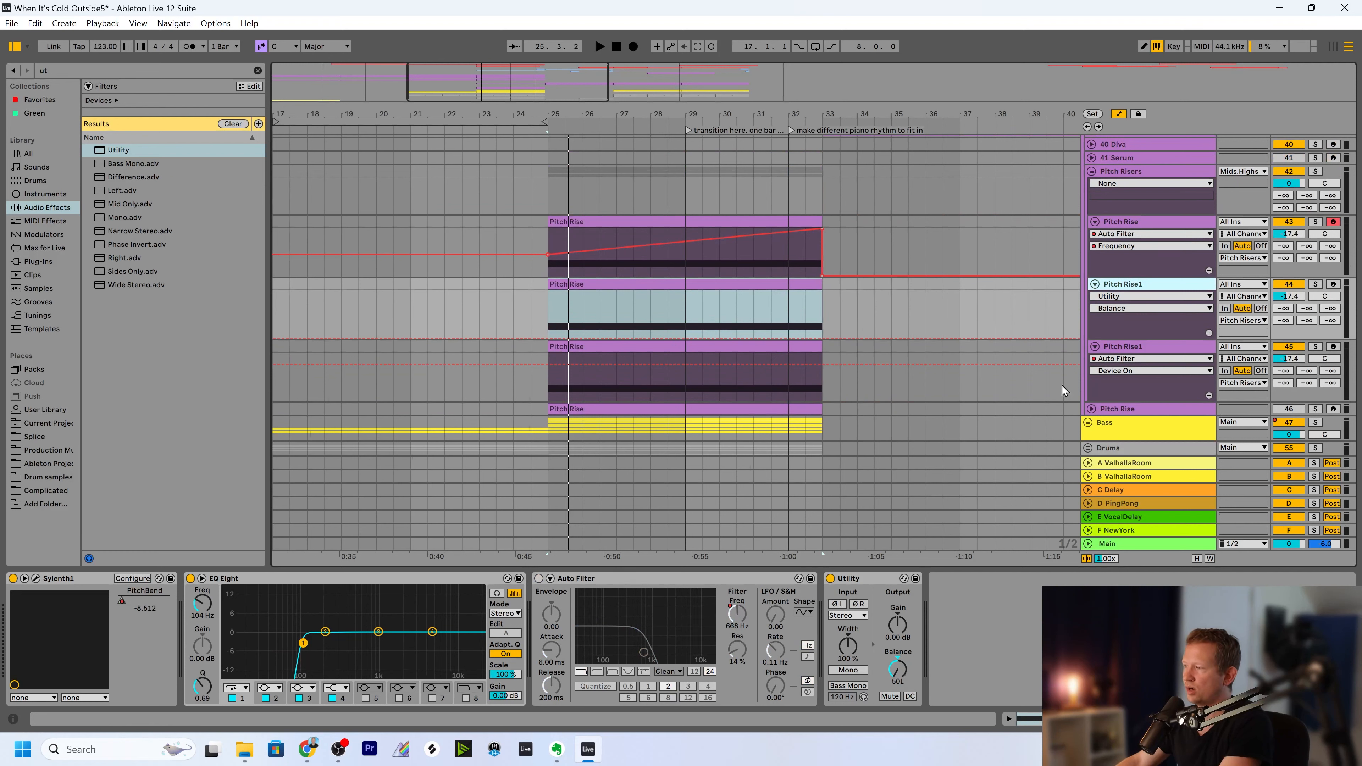
click(1126, 348)
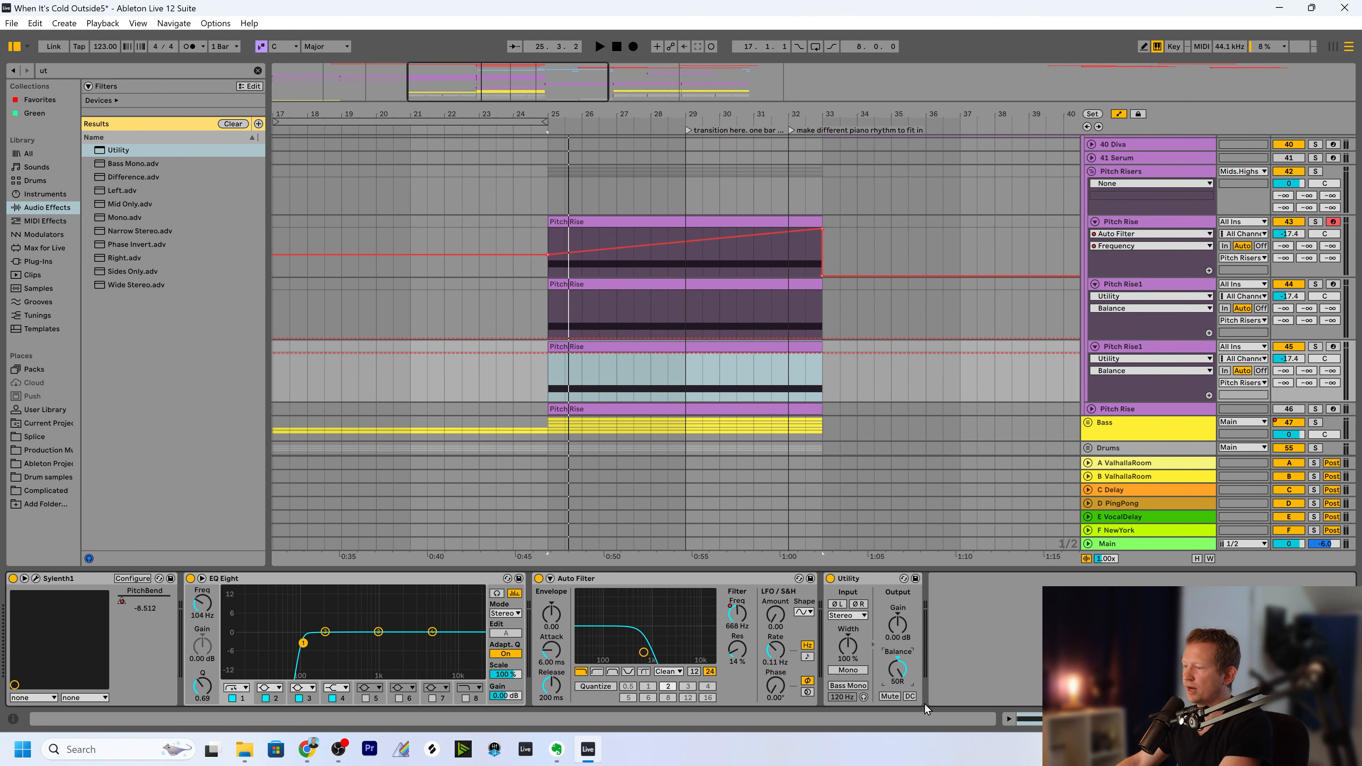
Enable Auto Filter on the first Pitch Rise1 track and audition the layered risers with the Pitch Risers group volume at -5 dB.
click(549, 313)
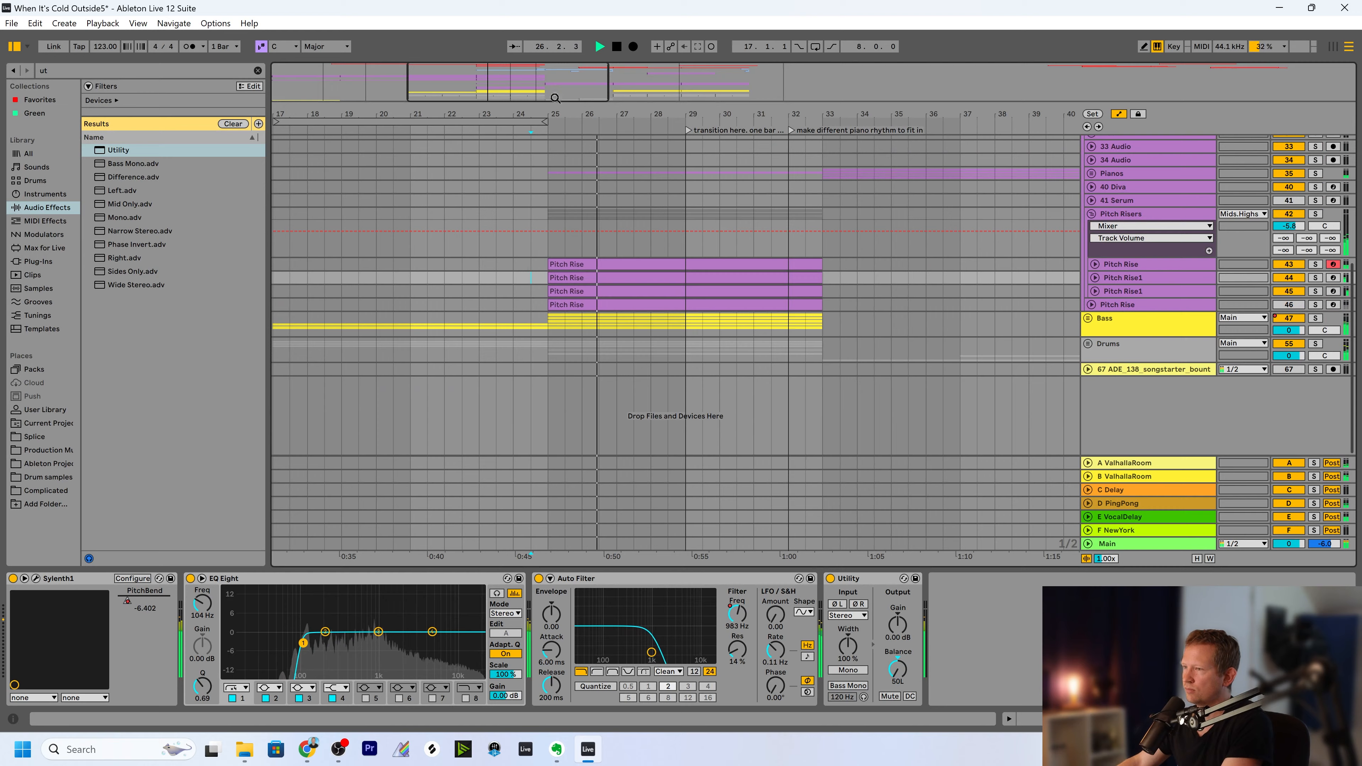
scroll(722, 309, right, 3)
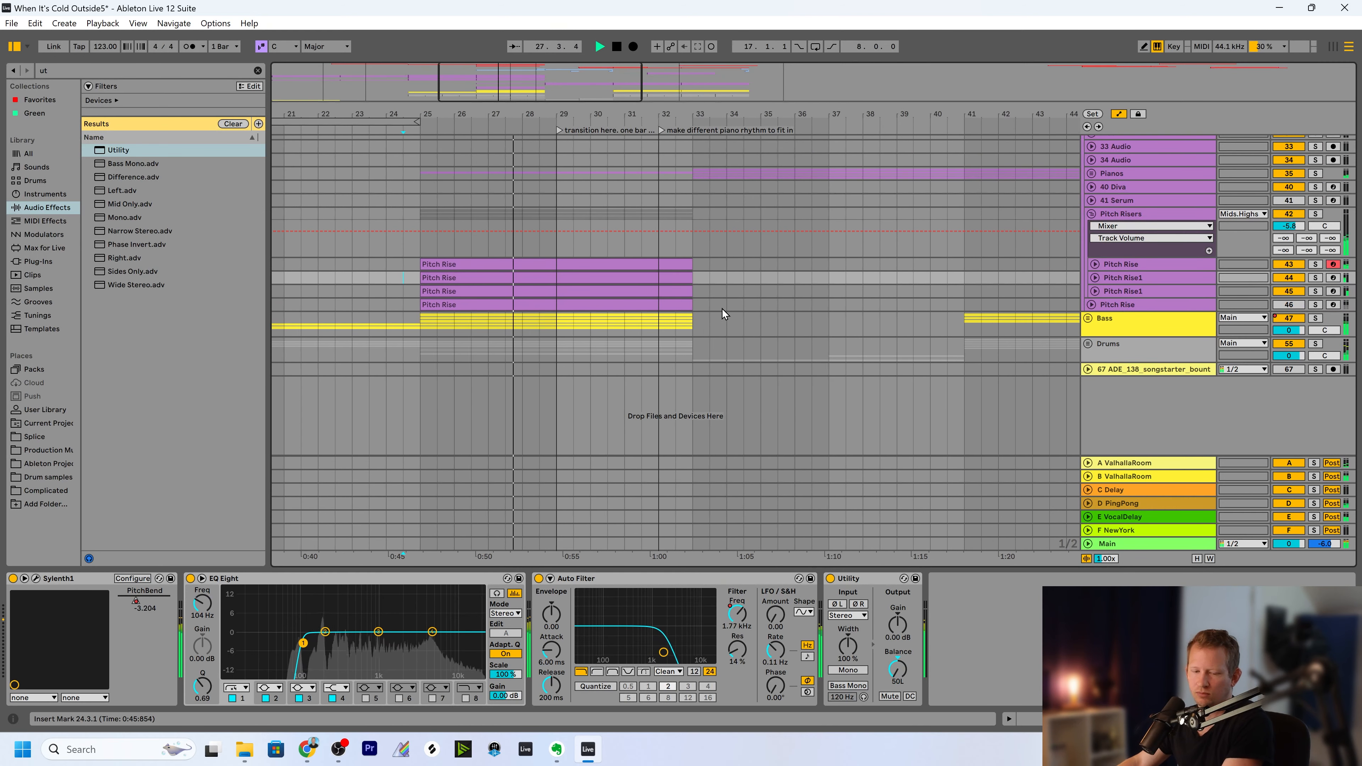
drag(554, 99, 534, 98)
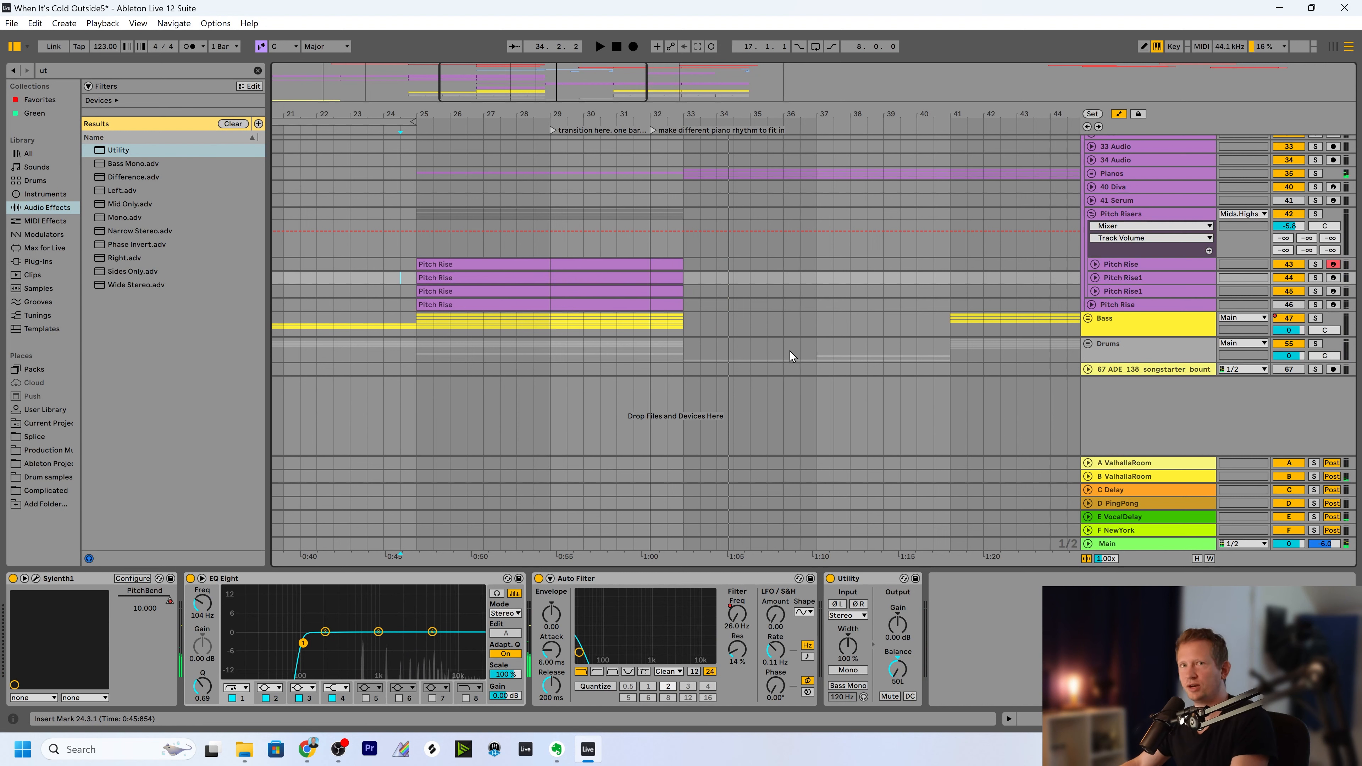
drag(457, 114, 482, 147)
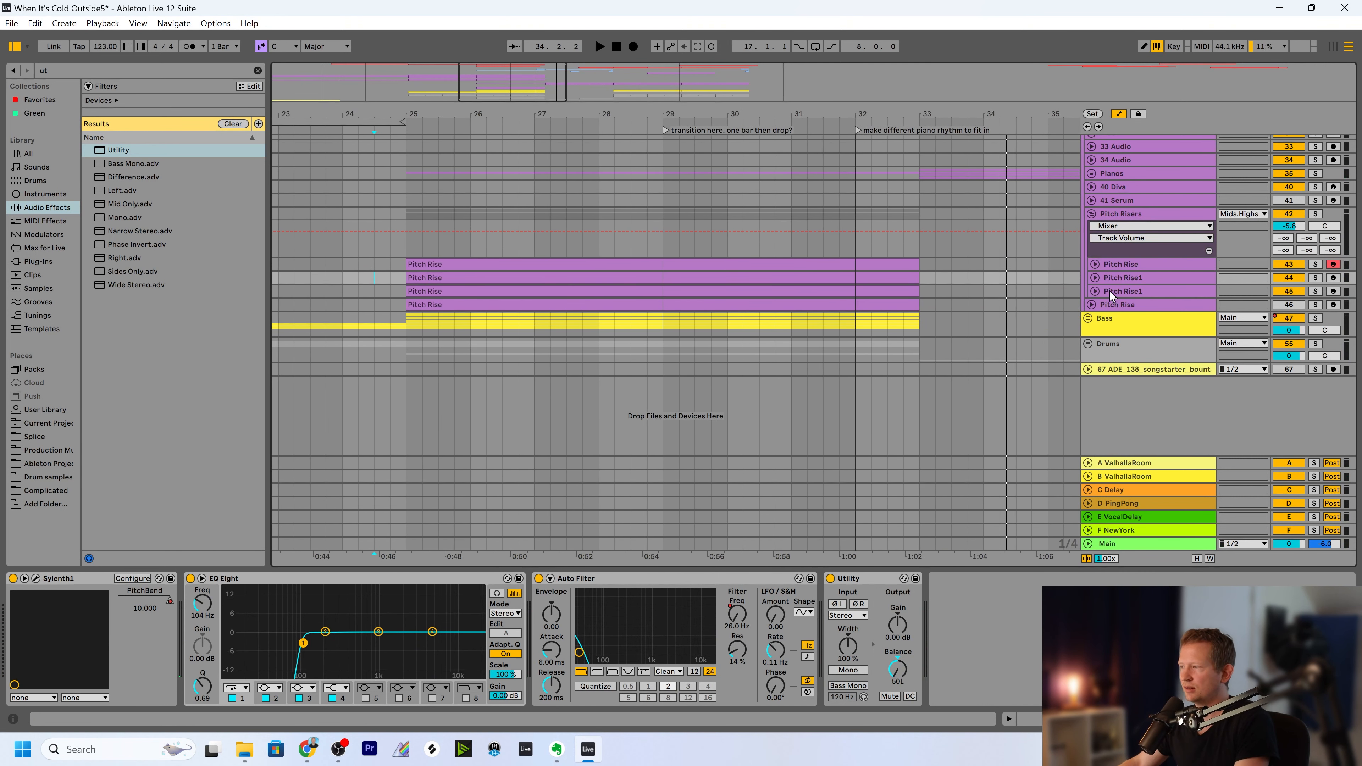
Review the devices and automation lanes of both Pitch Rise1 tracks, then examine the Pitch Risers group in the arrangement.
click(1121, 277)
click(1094, 277)
click(1111, 338)
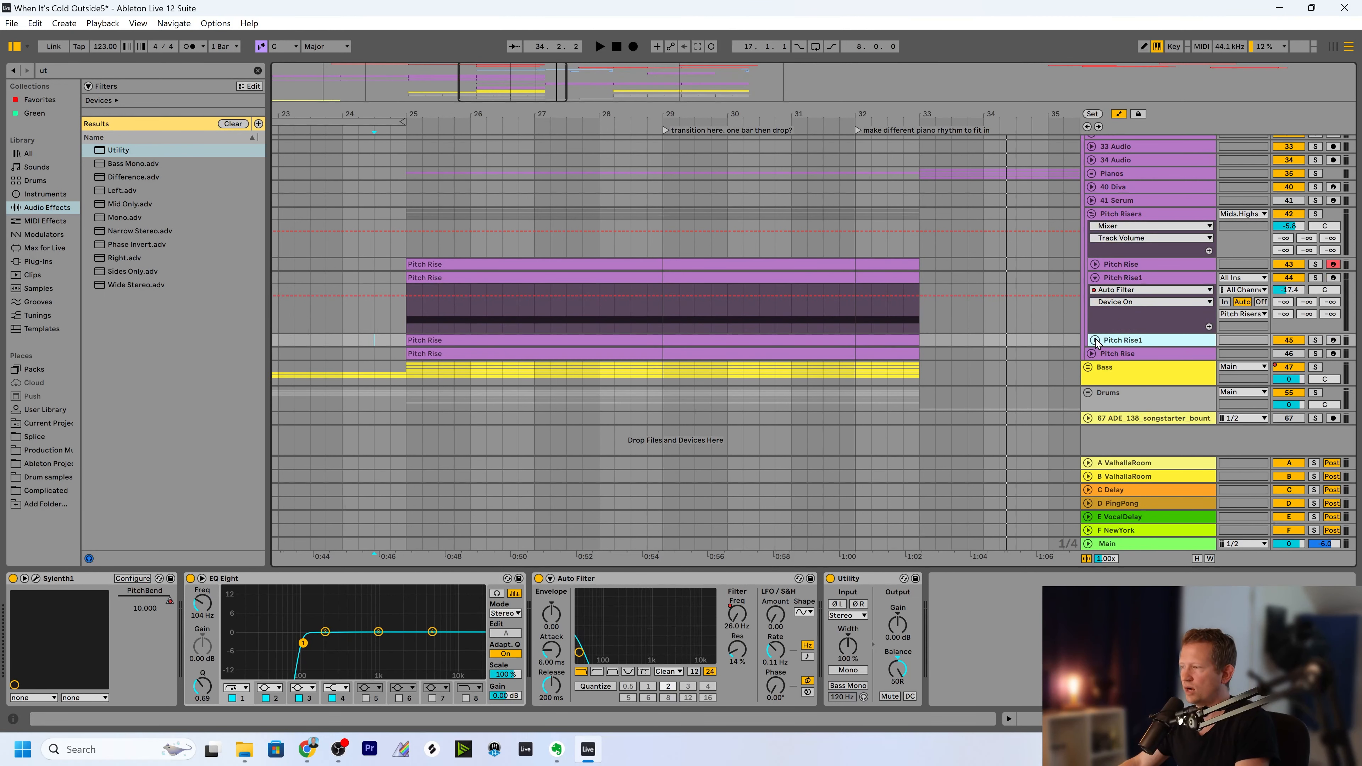
click(1095, 340)
click(1115, 278)
click(1095, 277)
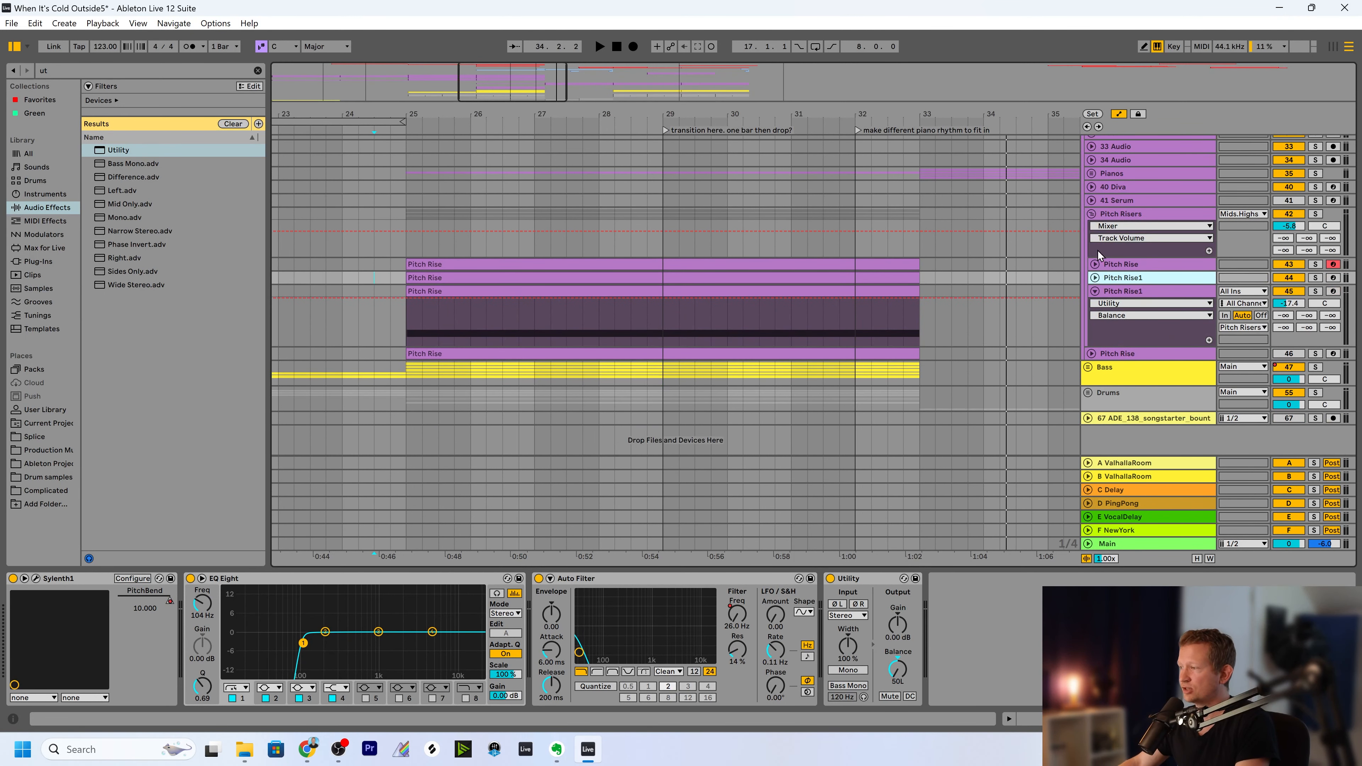
click(1094, 291)
click(1121, 213)
scroll(617, 76, up, 2)
drag(520, 76, 523, 66)
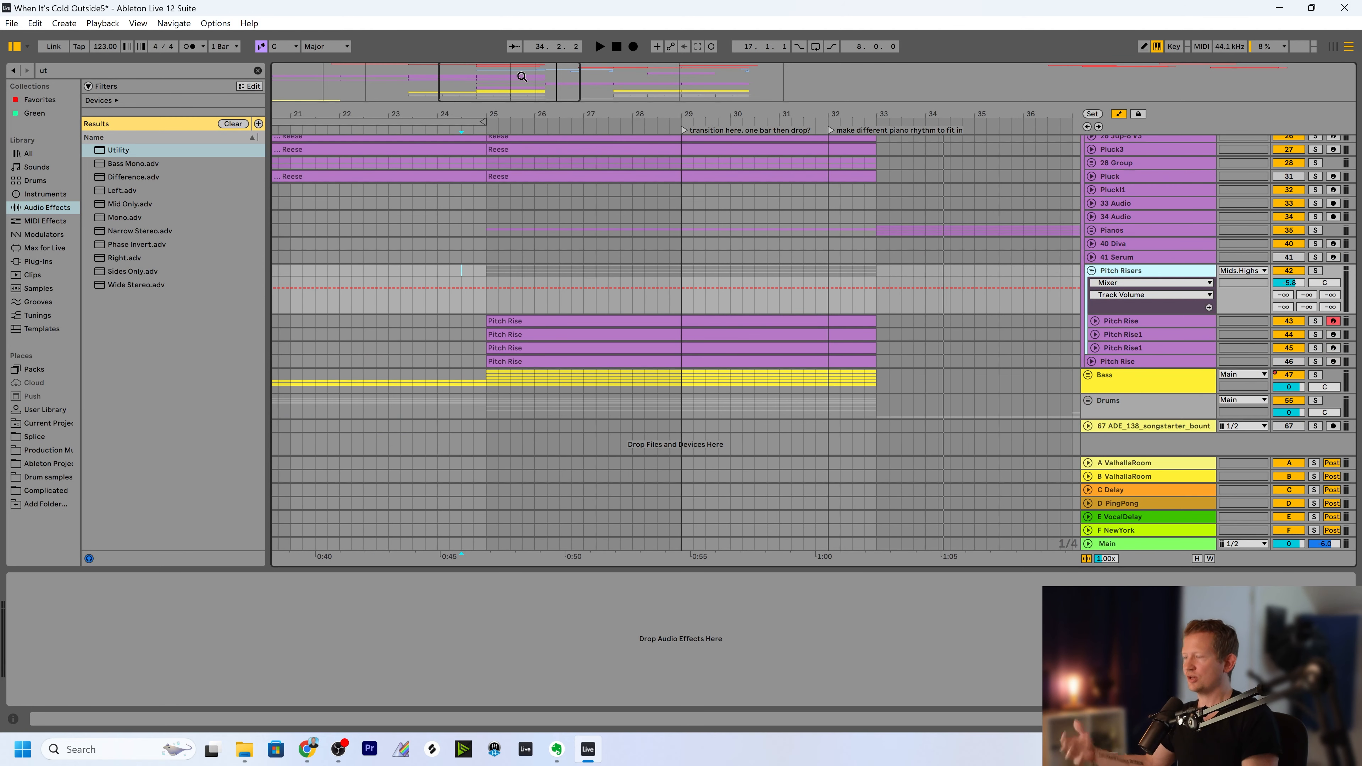